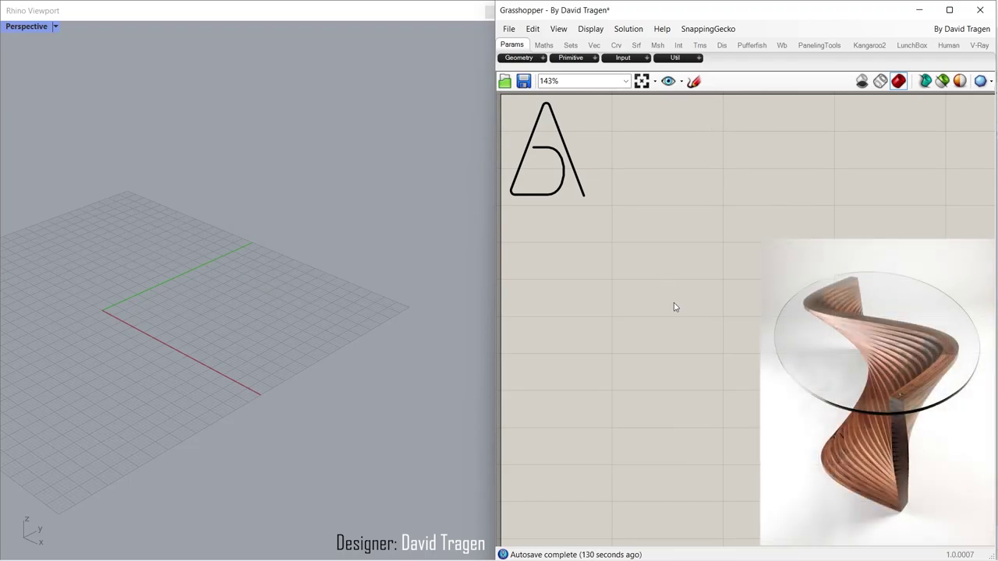
# - Add a Plane Surface component to the empty canvas
pyautogui.doubleClick(674, 303)
pyautogui.write('plane')
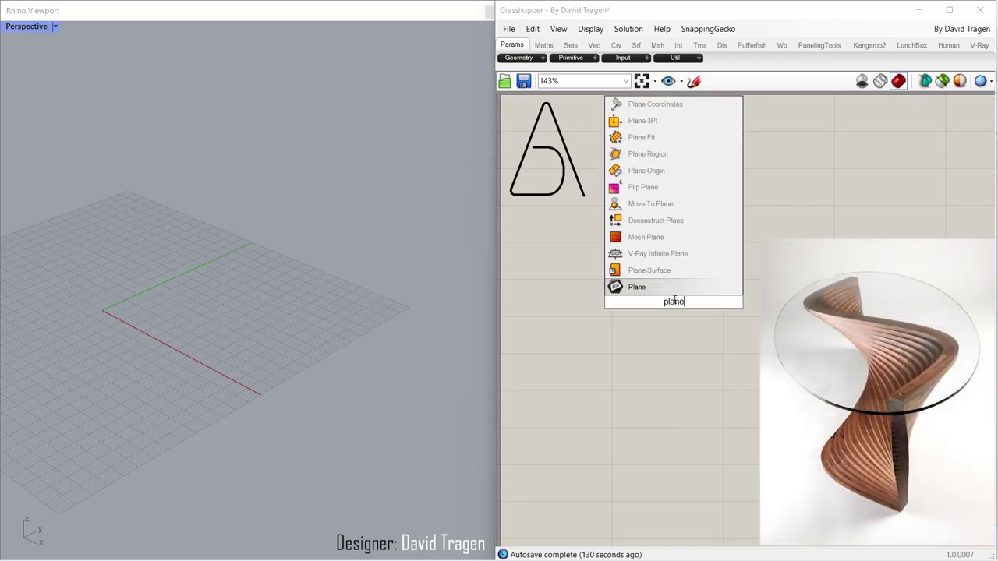
pyautogui.click(669, 271)
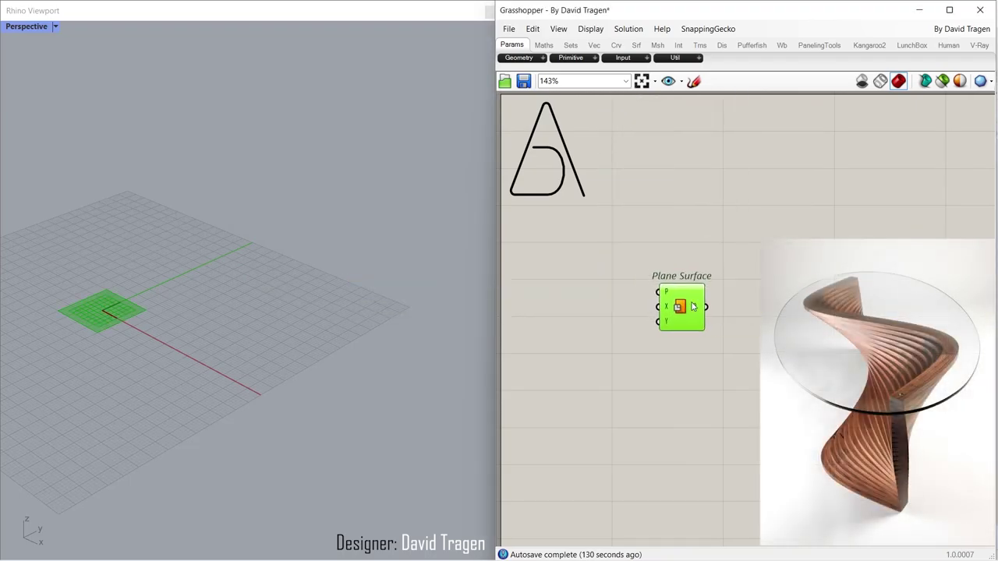
# - Add an XZ Plane component, connect it to the Plane Surface's plane input and hide the XZ Plane preview
pyautogui.doubleClick(628, 290)
pyautogui.write('xz')
pyautogui.click(616, 281)
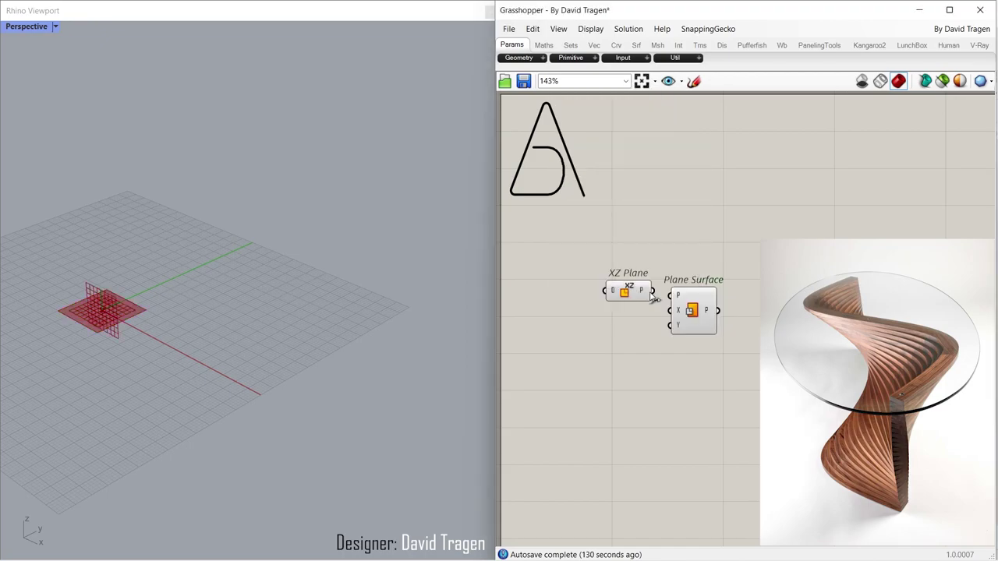
pyautogui.moveTo(645, 282); pyautogui.dragTo(668, 295)
pyautogui.click(618, 302)
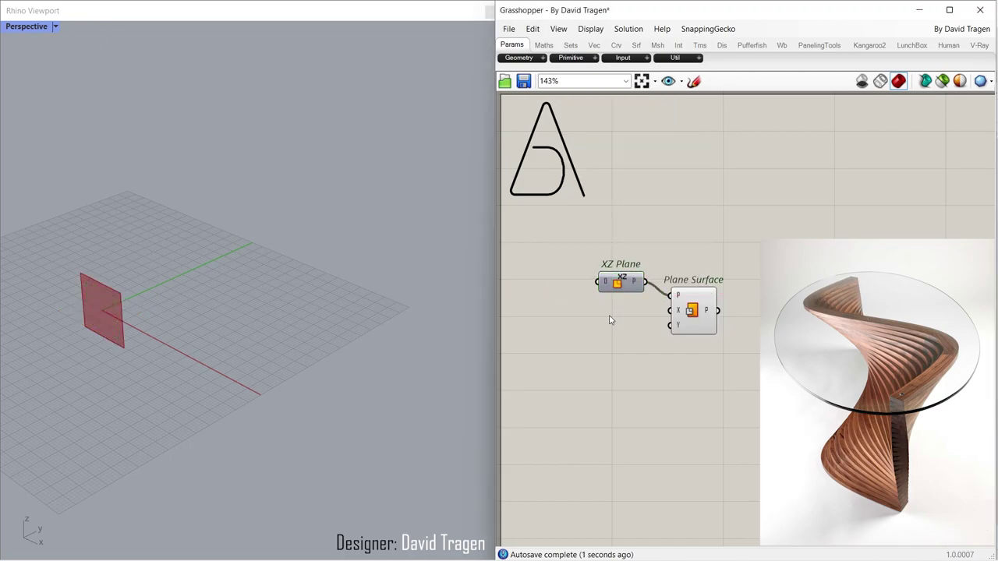
# - Create a number slider with value 120 and connect it to the Plane Surface's X size
pyautogui.doubleClick(611, 319)
pyautogui.write('120')
pyautogui.press('Return')
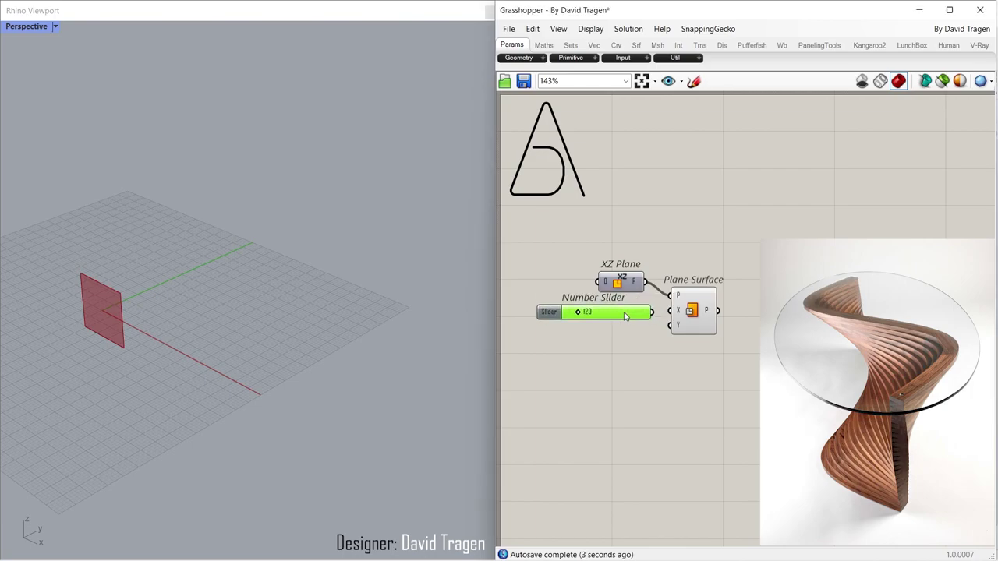
pyautogui.moveTo(652, 312); pyautogui.dragTo(669, 310)
pyautogui.moveTo(548, 312); pyautogui.dragTo(542, 311)
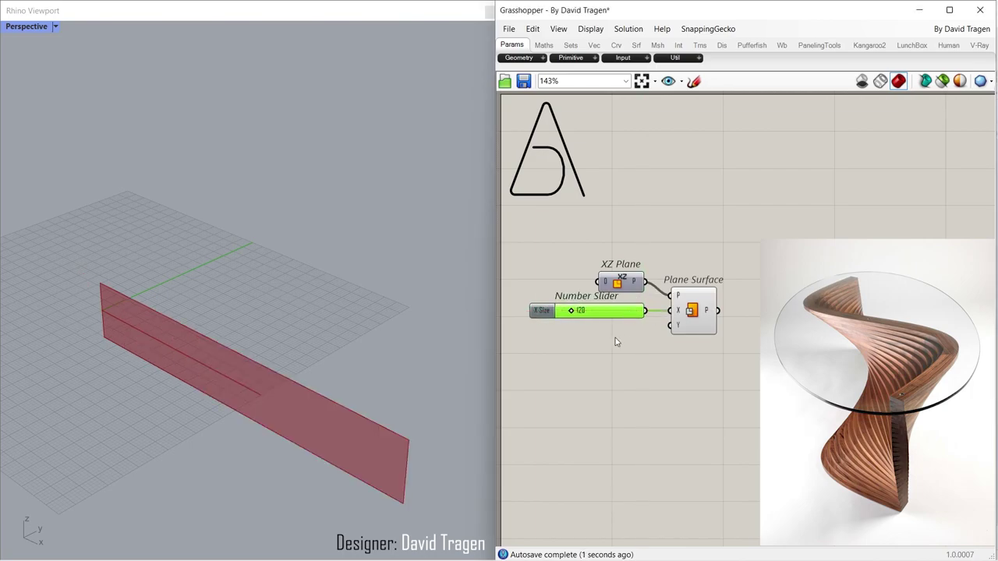
# - Create a number slider with value 46 and connect it to the Plane Surface's Y size
pyautogui.doubleClick(615, 337)
pyautogui.write('4')
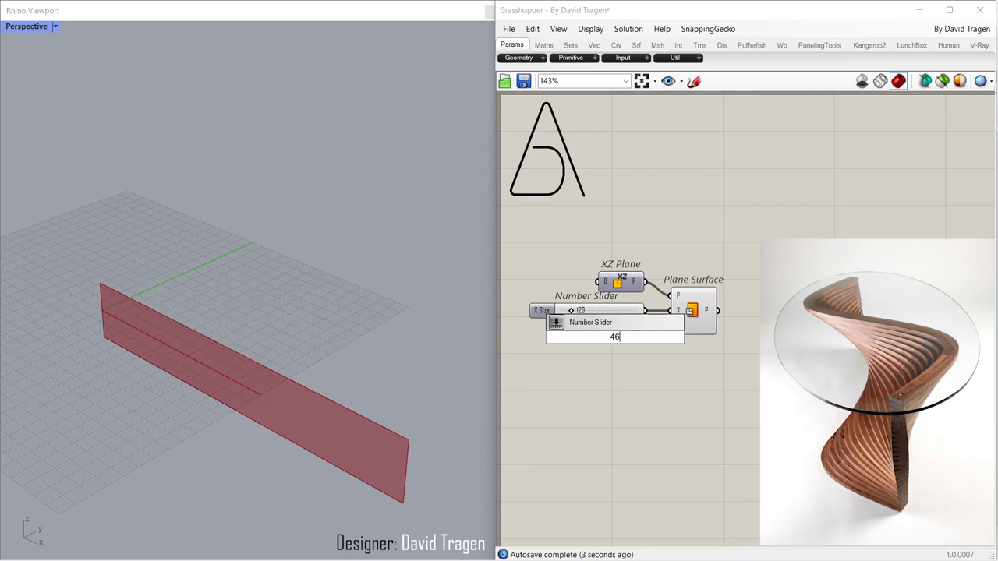
pyautogui.write('6')
pyautogui.press('Return')
pyautogui.click(636, 328)
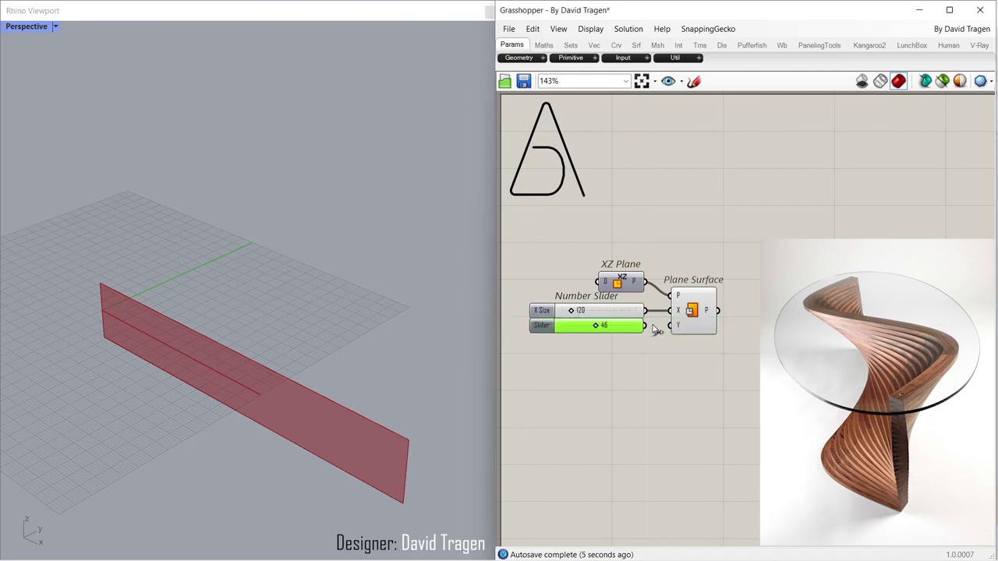
pyautogui.moveTo(653, 325); pyautogui.dragTo(678, 314)
pyautogui.click(740, 313)
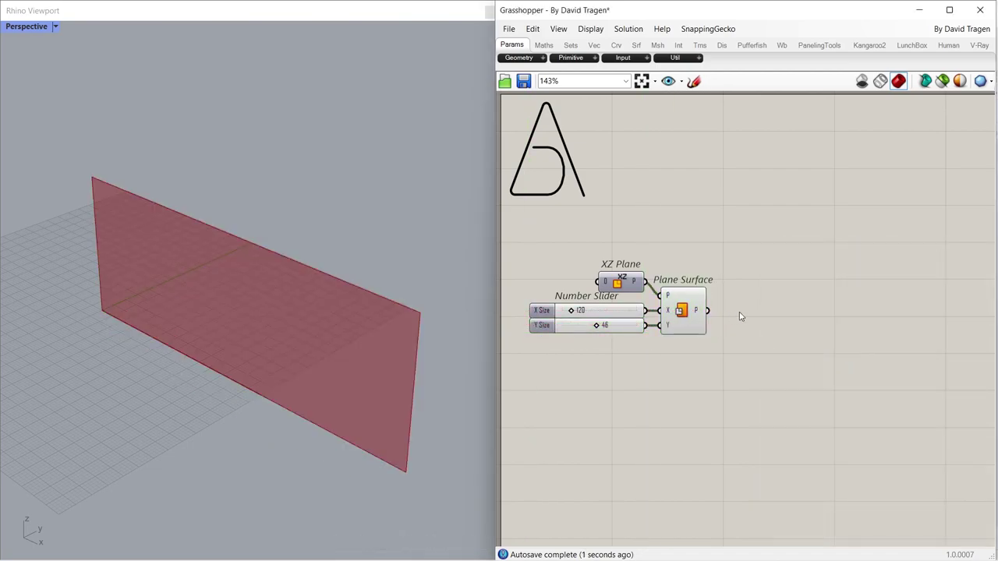
# - Extract the plane surface's edges with a Brep Edges component and hide the Plane Surface preview
pyautogui.doubleClick(740, 317)
pyautogui.write('edges')
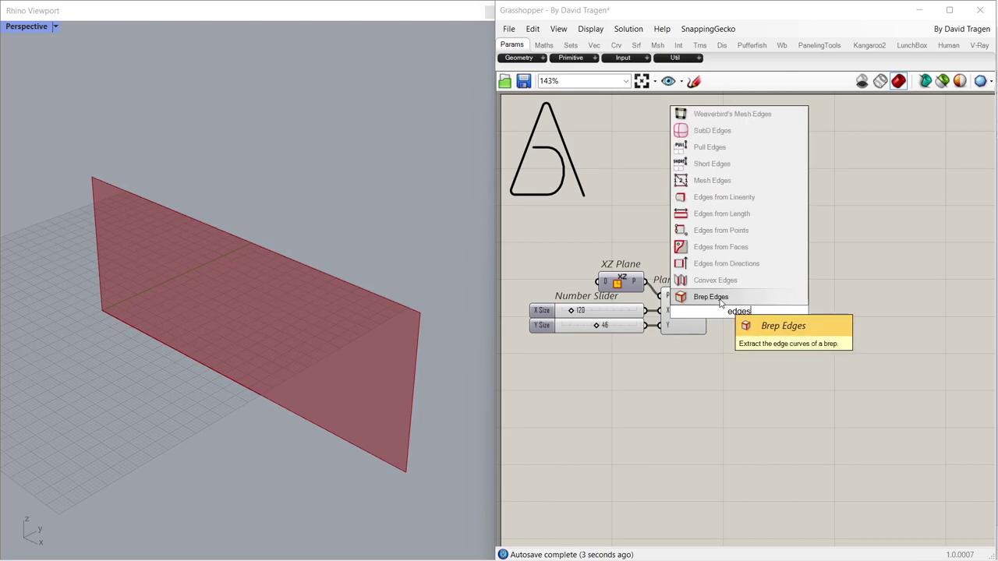
pyautogui.click(720, 301)
pyautogui.moveTo(719, 315); pyautogui.dragTo(723, 315)
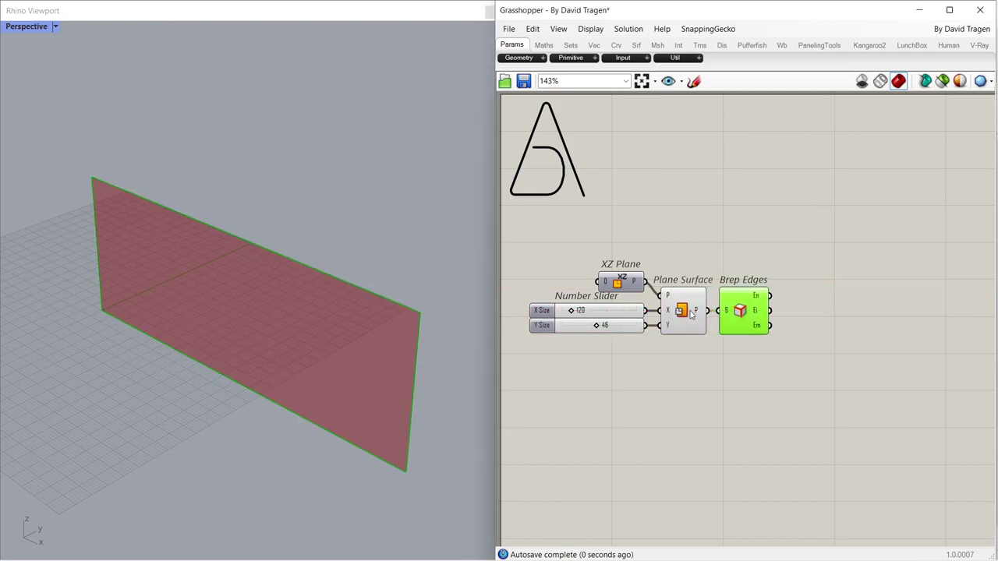
pyautogui.click(699, 334)
pyautogui.hotkey('ctrl', 'q')
pyautogui.click(743, 371)
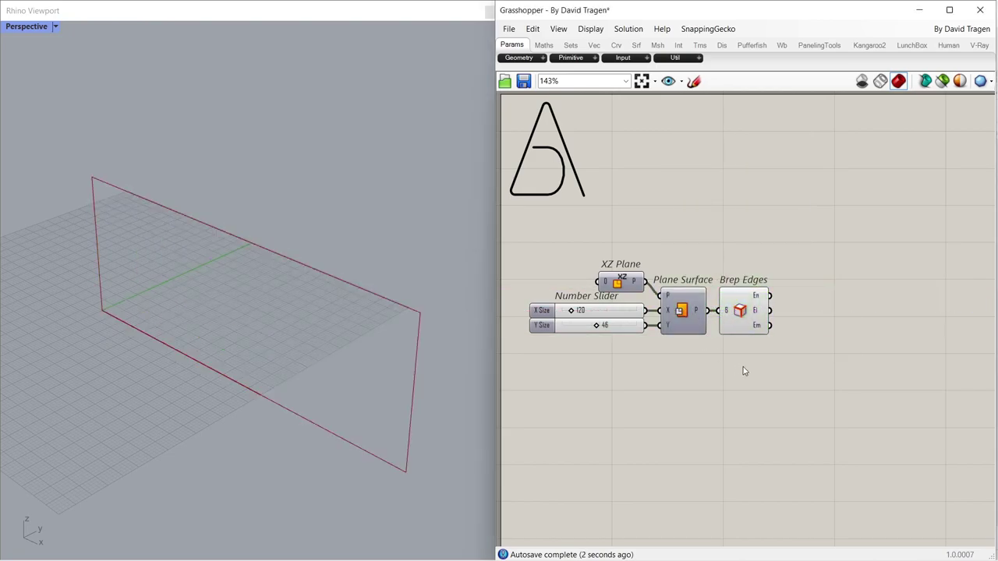
# - Add a List Item component and feed the naked edges (En) of Brep Edges into its list input
pyautogui.doubleClick(801, 319)
pyautogui.write('list')
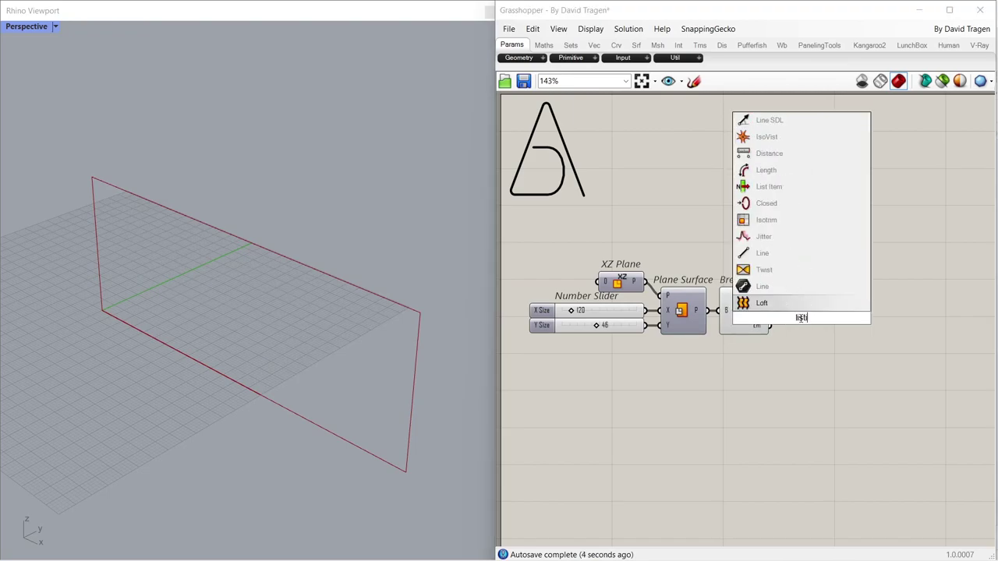
pyautogui.write(' i')
pyautogui.press('Return')
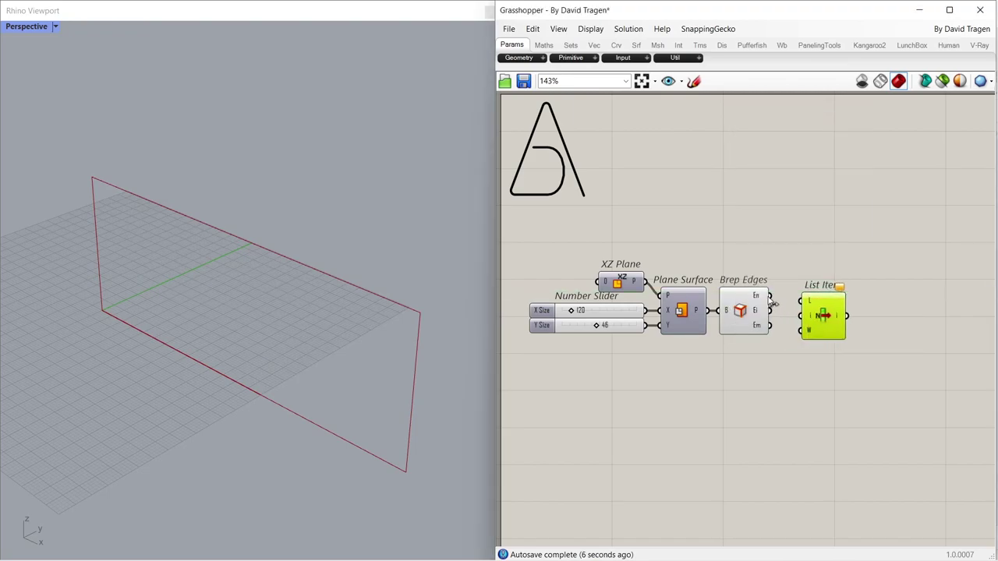
pyautogui.moveTo(818, 314); pyautogui.dragTo(811, 309)
# - Create a panel below Brep Edges containing the values 0 and 2 on separate lines
pyautogui.doubleClick(744, 365)
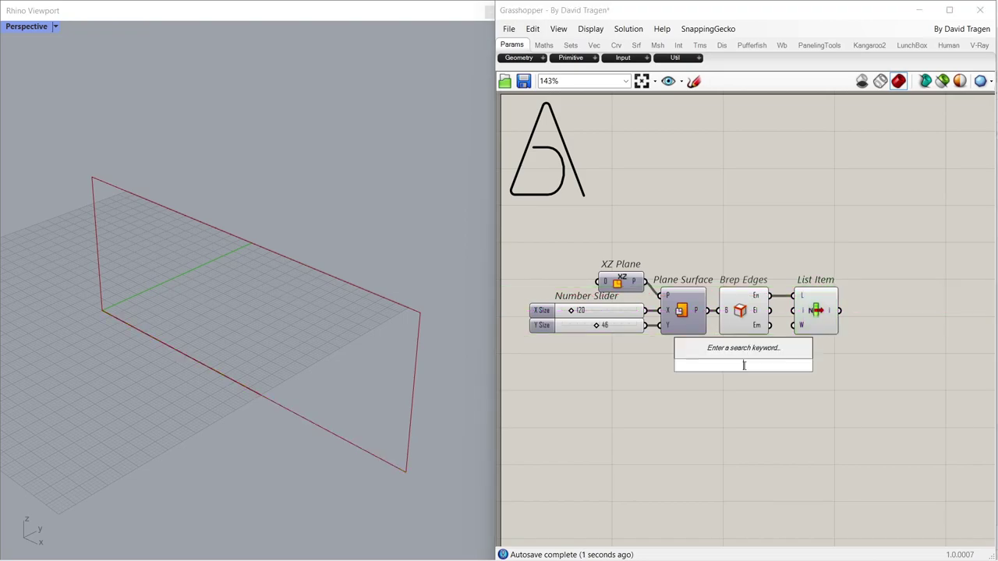
pyautogui.write('//')
pyautogui.press('Return')
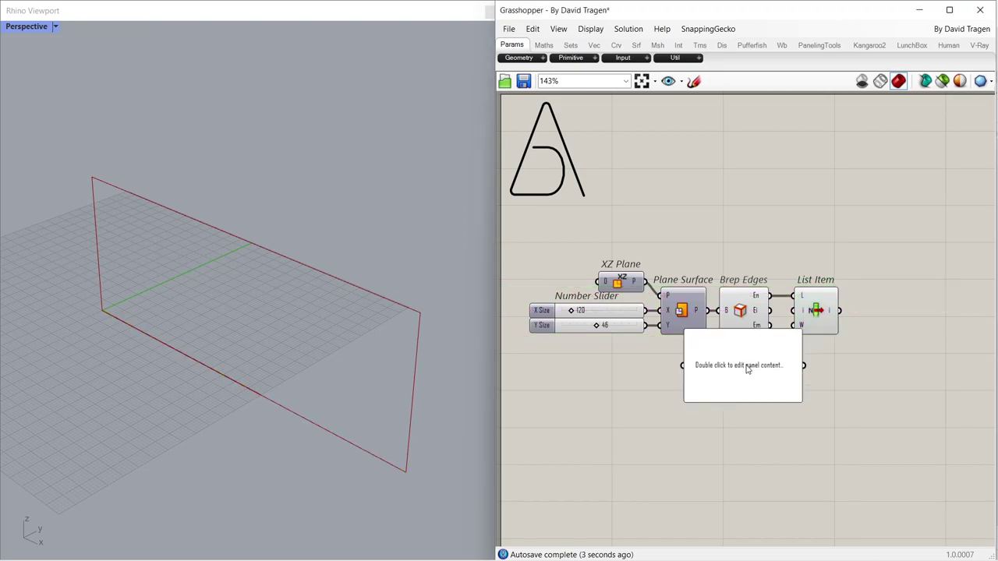
pyautogui.doubleClick(743, 366)
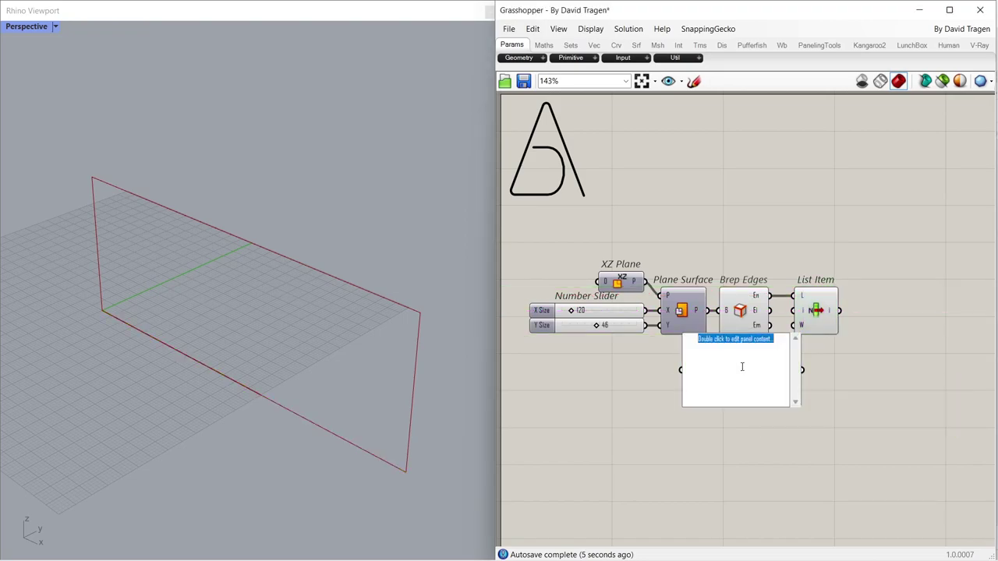
pyautogui.write('0')
pyautogui.press('Return')
pyautogui.write('2')
pyautogui.click(753, 426)
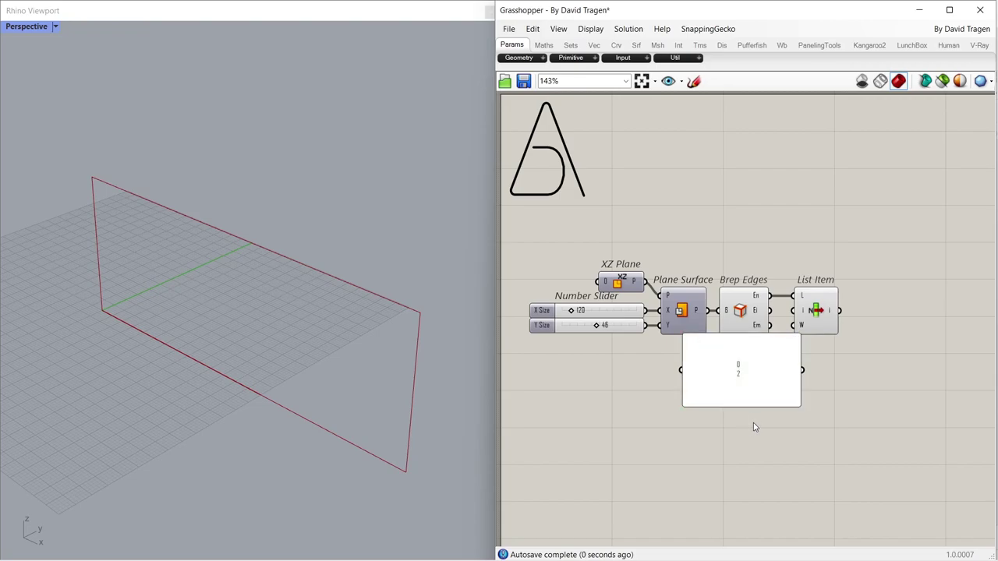
# - Shrink the 0 and 2 panel, turn off its Multiline Data and connect it to the List Item's index input
pyautogui.moveTo(797, 402); pyautogui.dragTo(753, 364)
pyautogui.rightClick(753, 364)
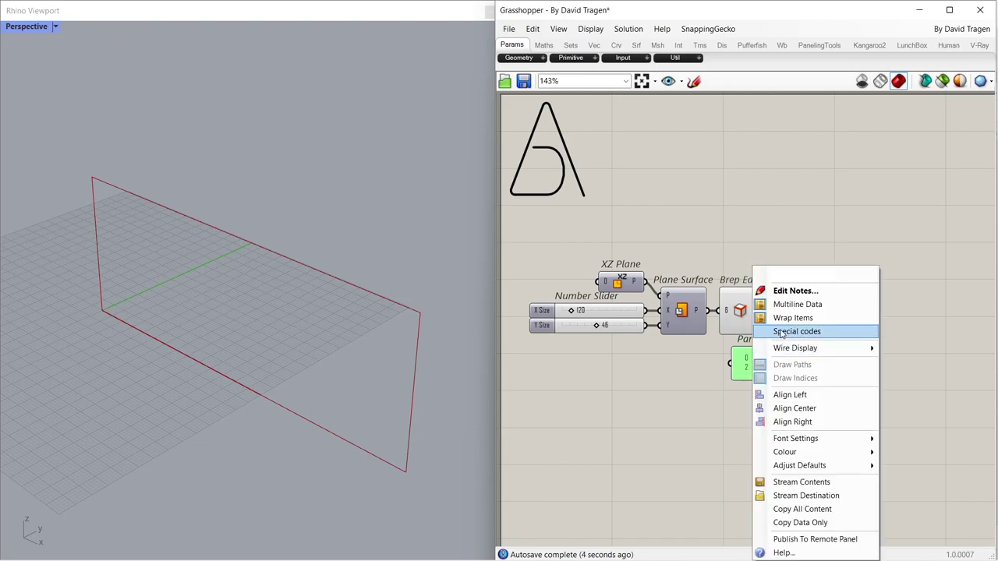
pyautogui.click(789, 305)
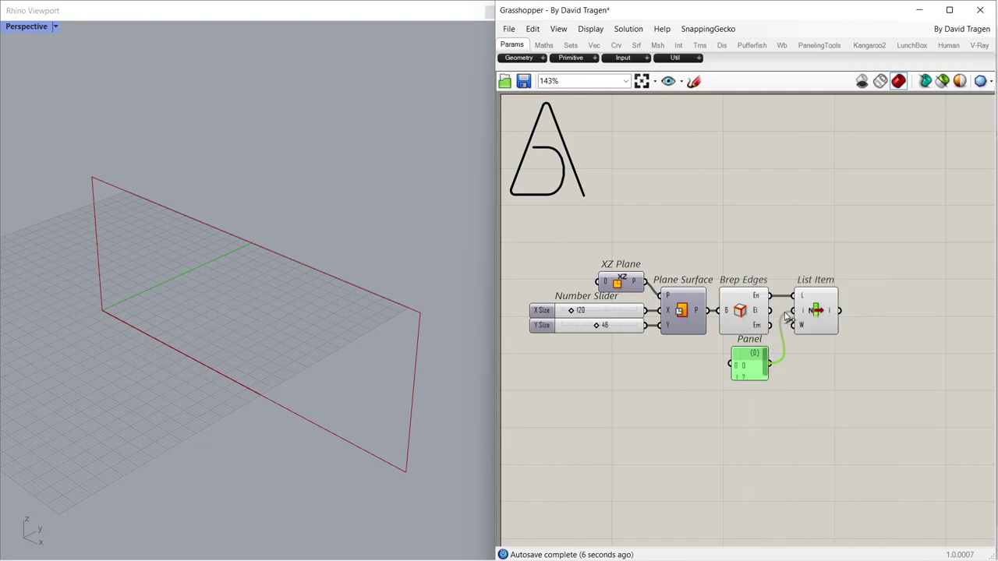
pyautogui.moveTo(750, 378); pyautogui.dragTo(750, 386)
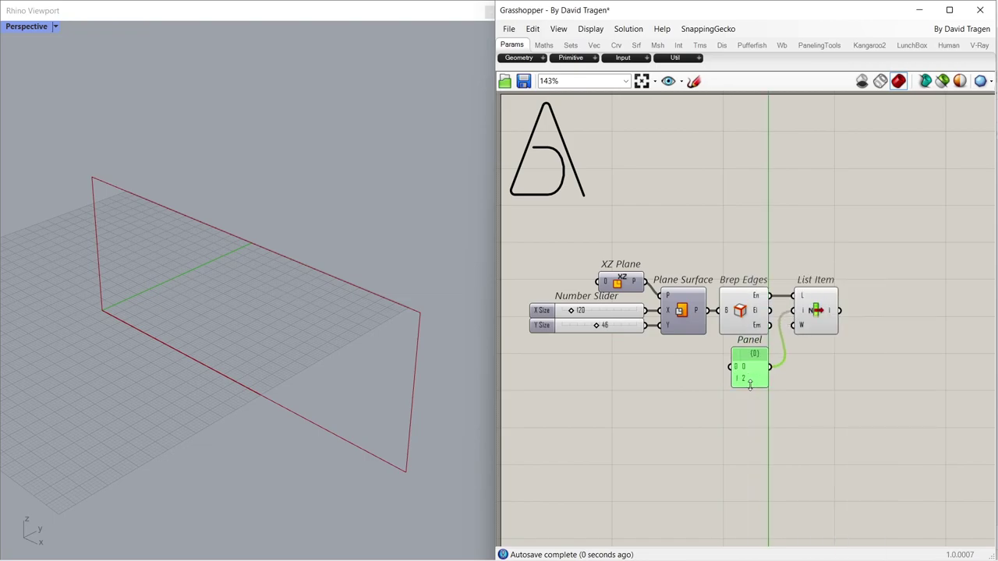
# - Hide the Brep Edges preview so only the List Item curves are displayed
pyautogui.click(819, 312)
pyautogui.click(754, 311)
pyautogui.click(848, 378)
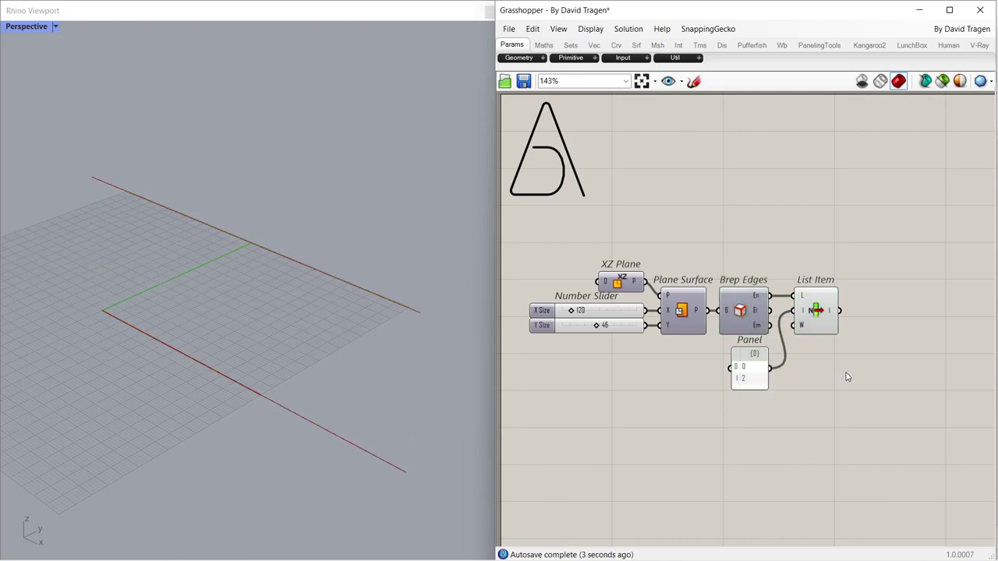
# - Add a Divide Curve component fed by the List Item's curves and hide the List Item preview
pyautogui.doubleClick(872, 328)
pyautogui.write('divi')
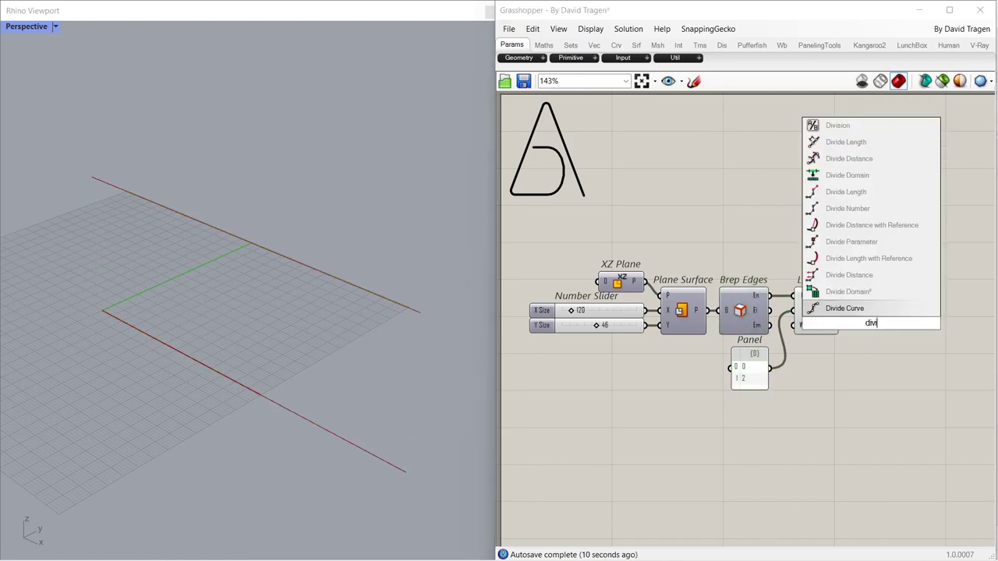
pyautogui.click(844, 308)
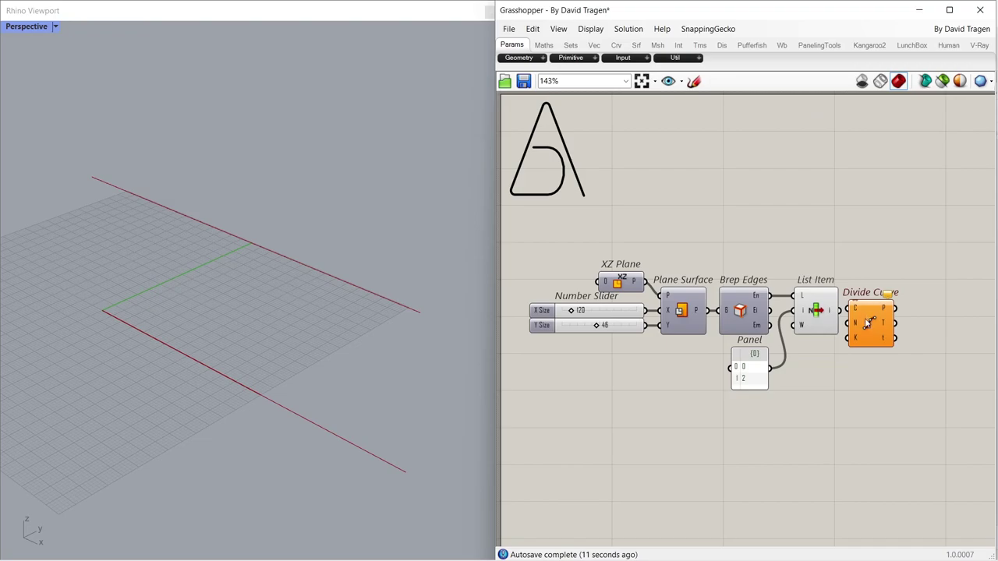
pyautogui.moveTo(862, 312); pyautogui.dragTo(863, 312)
pyautogui.moveTo(884, 318); pyautogui.dragTo(876, 320)
pyautogui.click(821, 316)
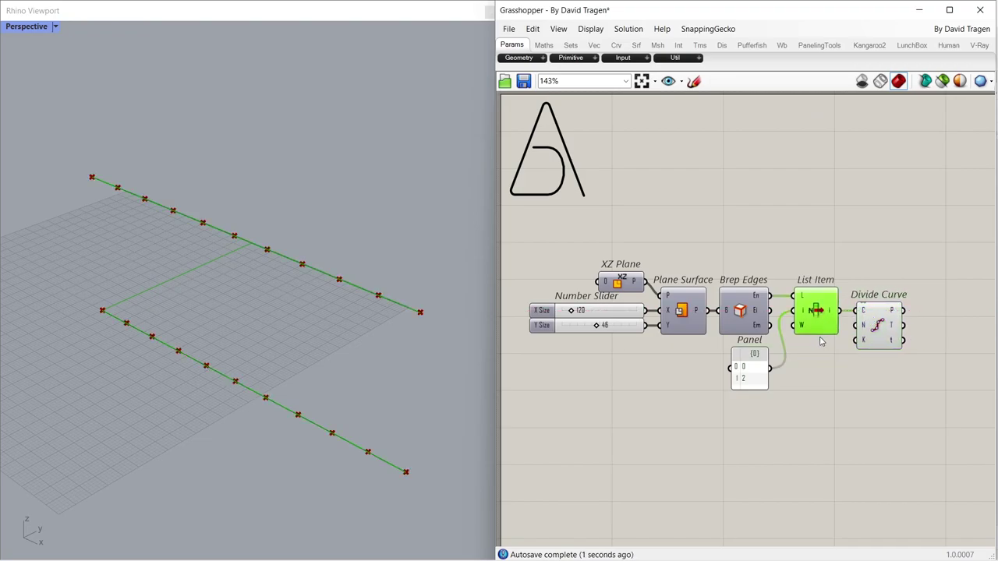
pyautogui.hotkey('ctrl', 'q')
# - Create a panel with value 4 and connect it to the Divide Curve's count input (N)
pyautogui.doubleClick(825, 361)
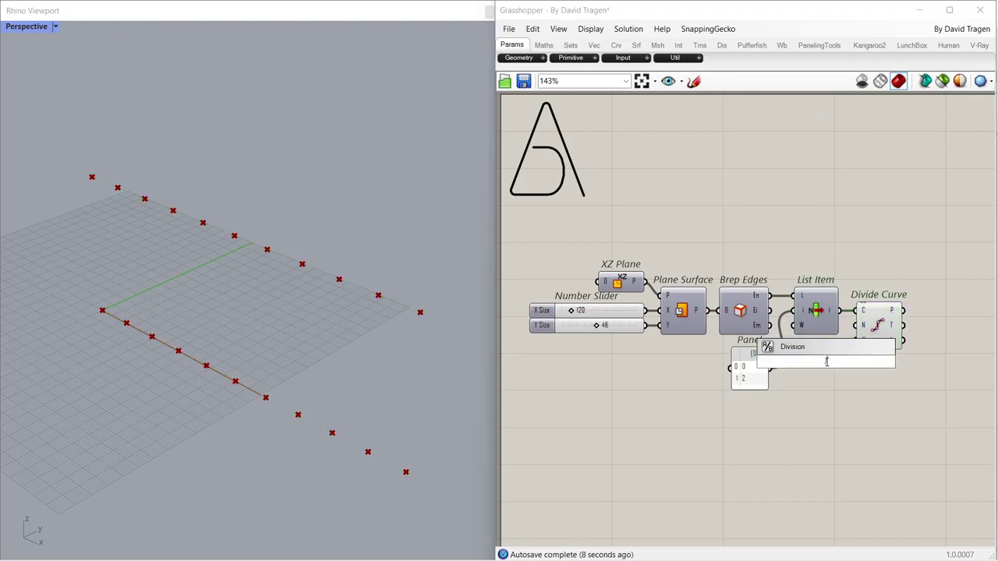
pyautogui.write('//4')
pyautogui.press('Return')
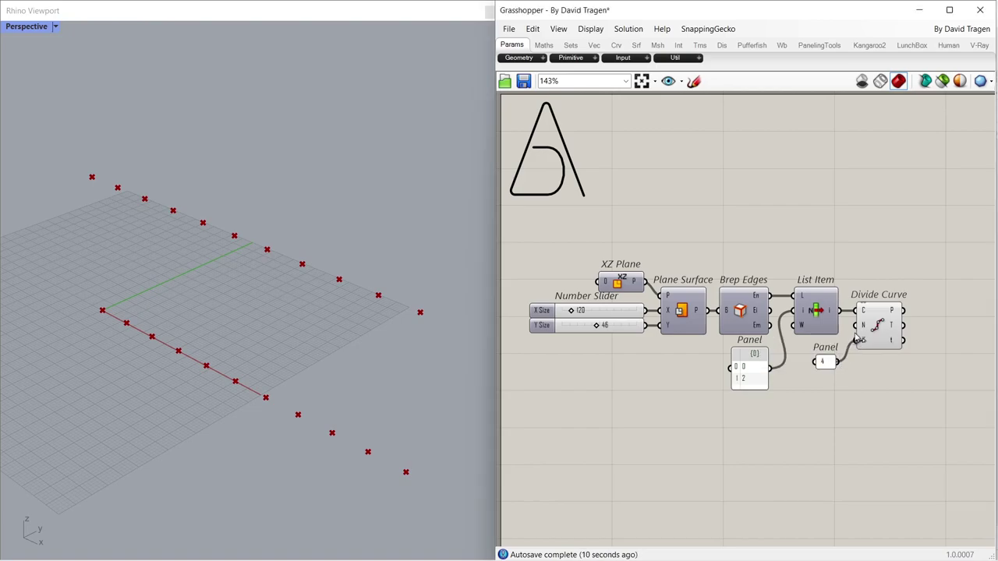
pyautogui.moveTo(858, 339); pyautogui.dragTo(858, 325)
pyautogui.moveTo(818, 362); pyautogui.dragTo(813, 357)
# - Duplicate the List Item with its index panel and feed the Divide Curve points into the copy's list input
pyautogui.moveTo(898, 378); pyautogui.dragTo(689, 375, button='right')
pyautogui.click(548, 373)
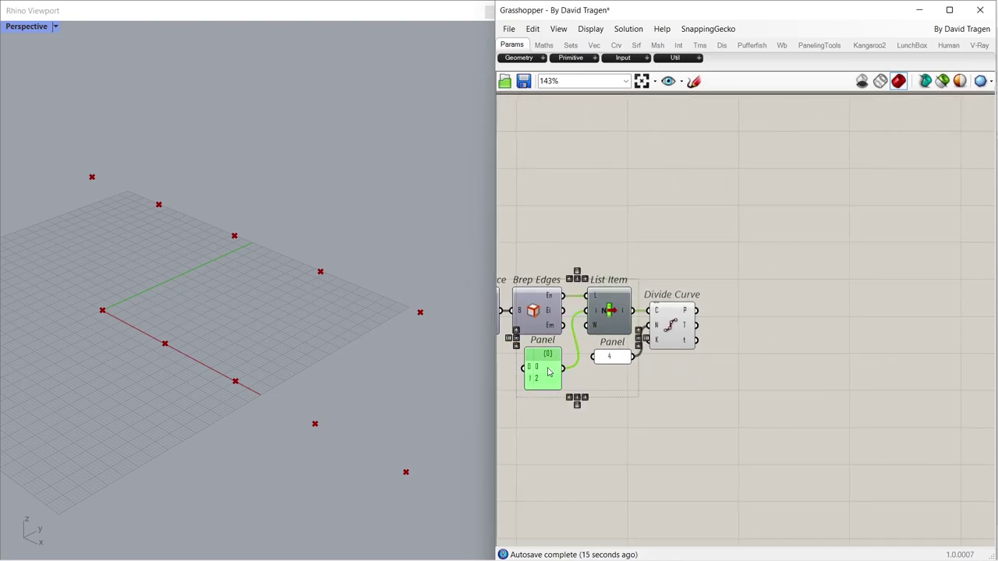
pyautogui.keyDown('alt'); pyautogui.moveTo(601, 305); pyautogui.dragTo(739, 344); pyautogui.keyUp('alt')
pyautogui.click(761, 424)
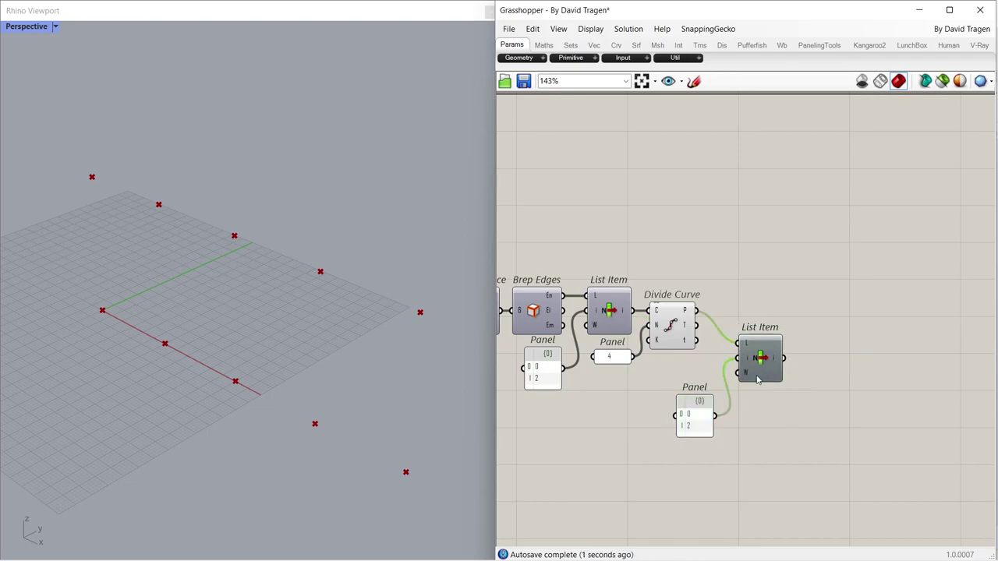
pyautogui.click(759, 379)
pyautogui.click(754, 401)
pyautogui.click(760, 370)
# - Set the copied panel's values to 1 and 3, align it with its List Item, and hide the Divide Curve preview
pyautogui.doubleClick(693, 415)
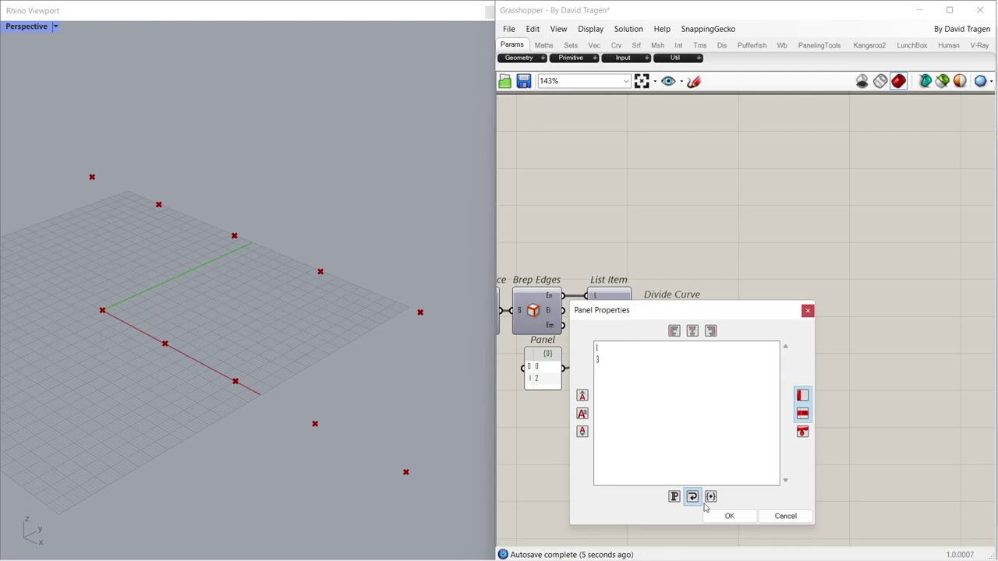
pyautogui.click(729, 516)
pyautogui.moveTo(690, 421); pyautogui.dragTo(671, 399)
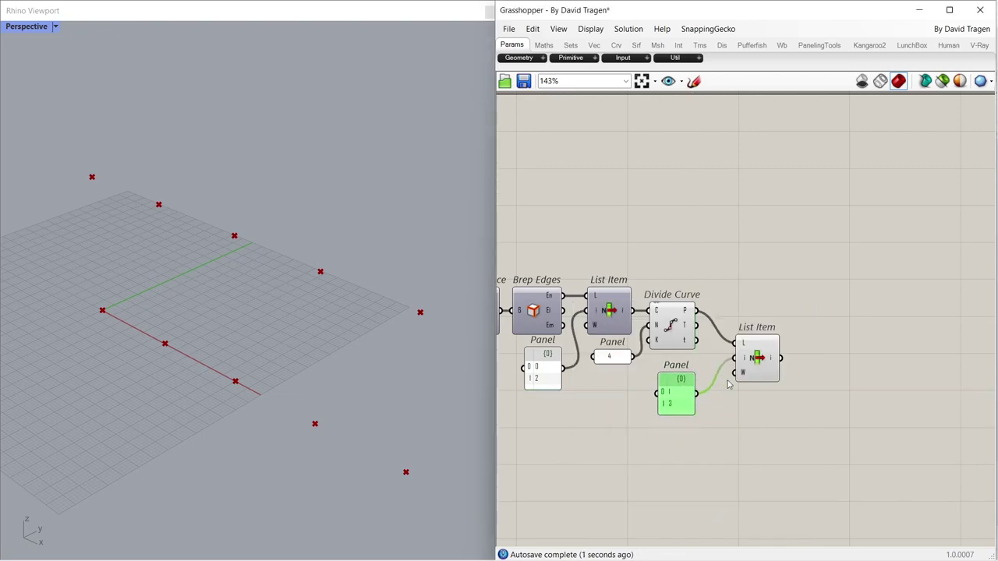
pyautogui.moveTo(766, 364); pyautogui.dragTo(744, 399)
pyautogui.click(799, 387)
pyautogui.click(672, 334)
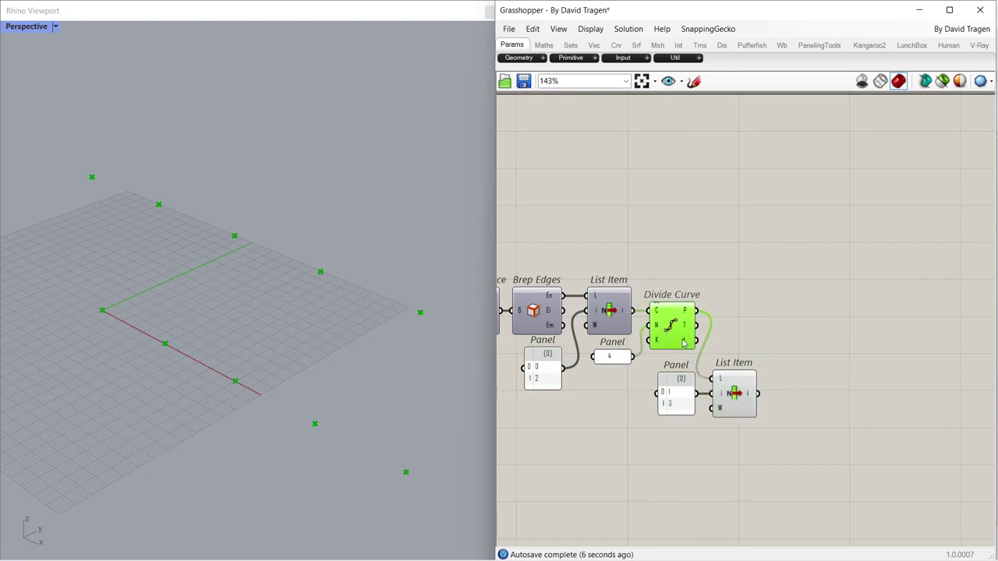
pyautogui.hotkey('ctrl', 'q')
# - Add a Move component and connect the second List Item's points to its geometry input
pyautogui.doubleClick(788, 377)
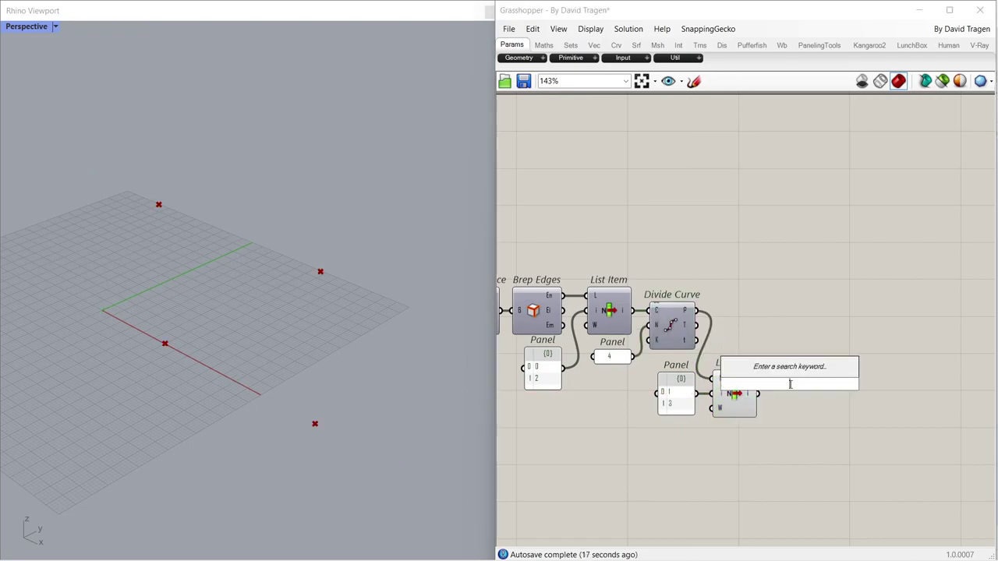
pyautogui.write('move')
pyautogui.click(771, 372)
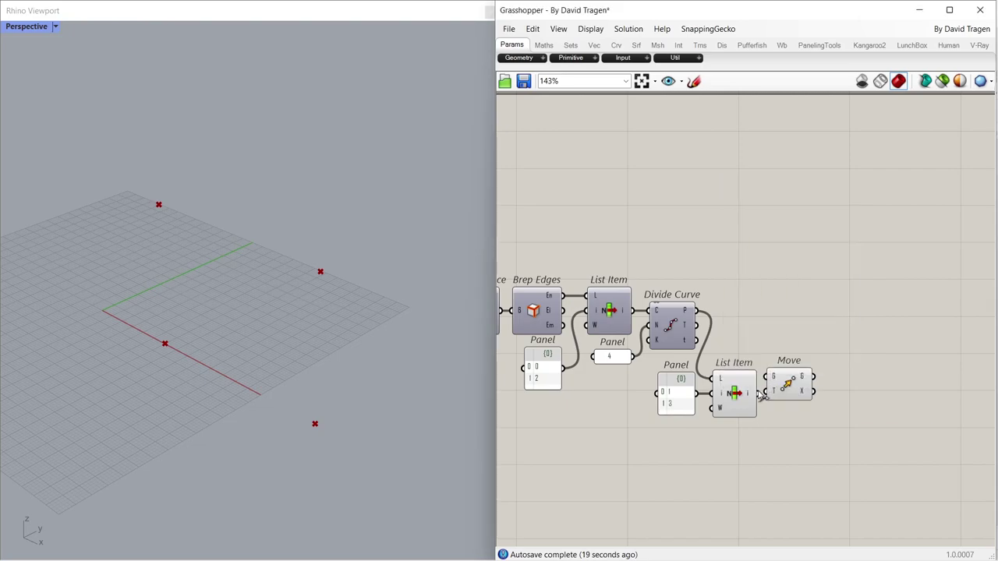
pyautogui.moveTo(767, 380); pyautogui.dragTo(776, 397)
# - Add a Unit Y component below the second List Item and connect its vector to the Move's translation input (T)
pyautogui.doubleClick(732, 455)
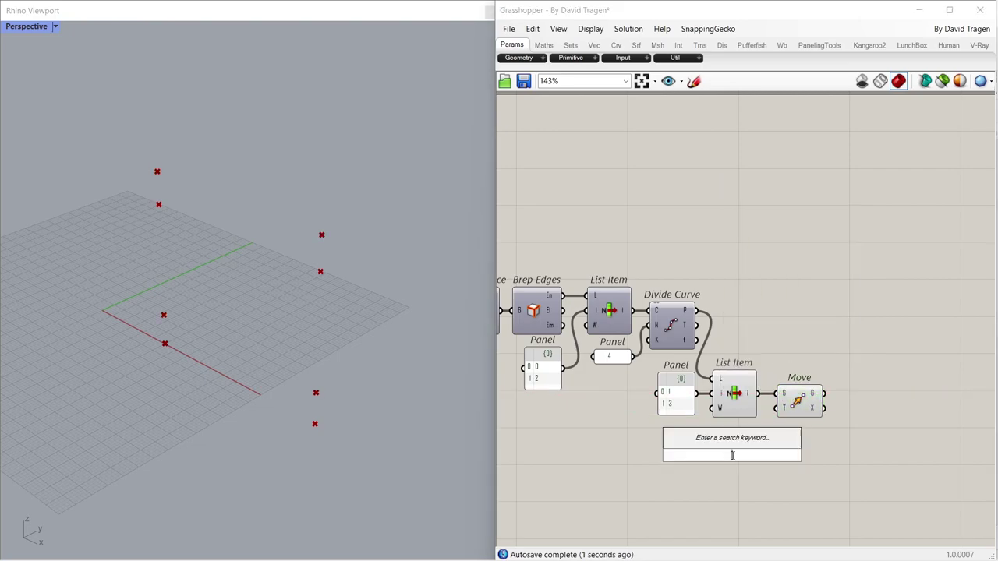
pyautogui.write('y')
pyautogui.press('Return')
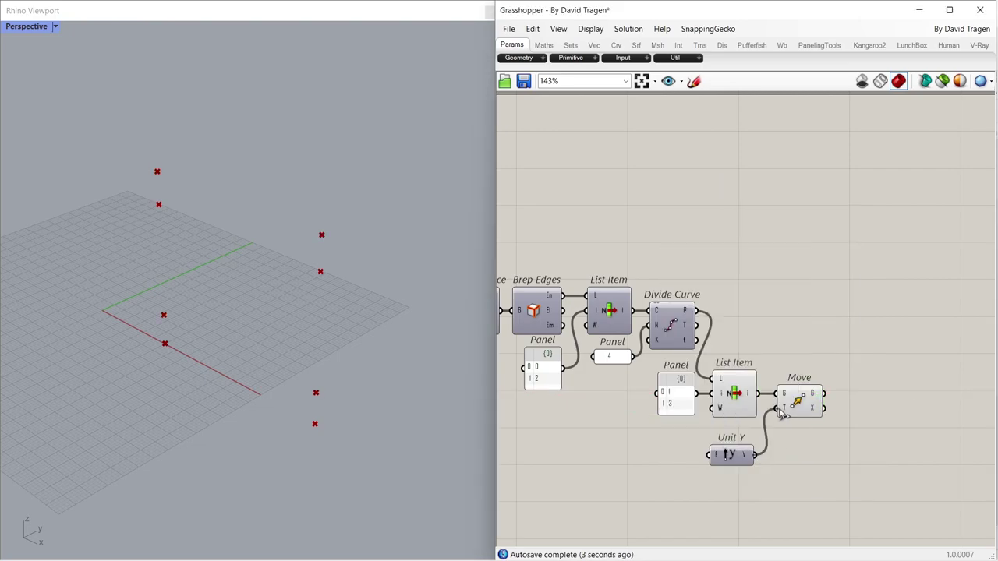
pyautogui.moveTo(742, 453); pyautogui.dragTo(745, 448)
# - Create a number slider with value 45 and connect it to the Unit Y's factor input
pyautogui.doubleClick(653, 453)
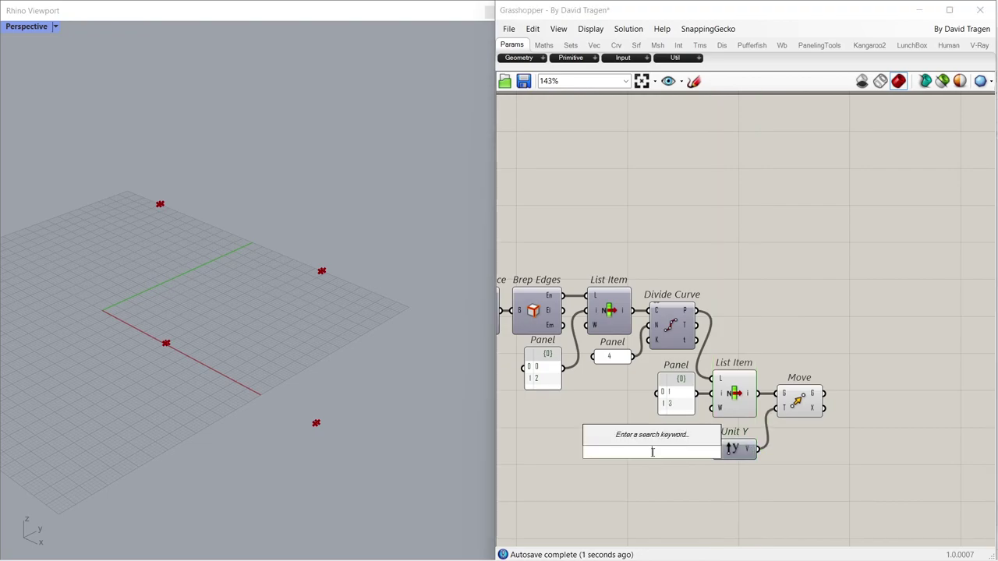
pyautogui.write('45')
pyautogui.press('Return')
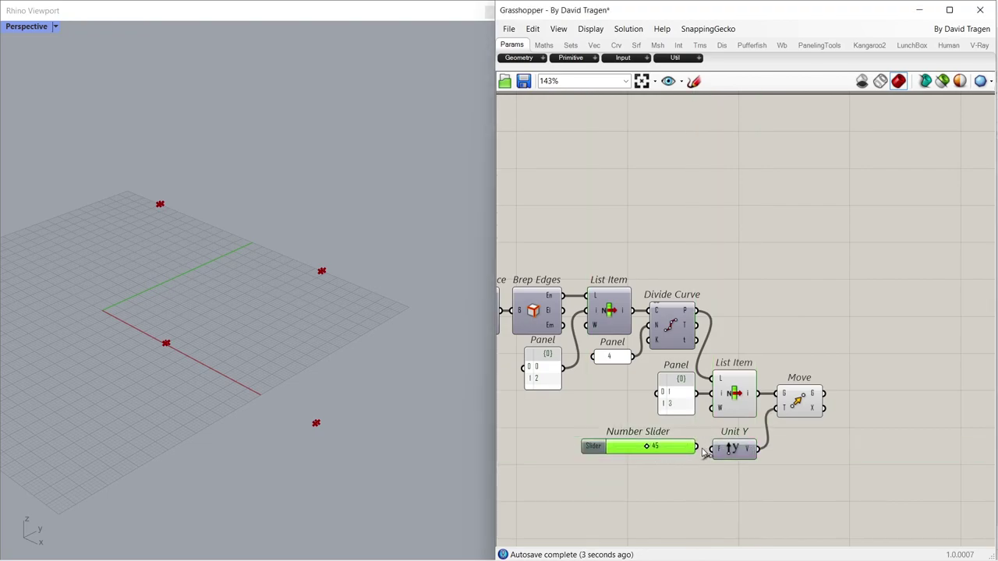
pyautogui.moveTo(701, 449); pyautogui.dragTo(644, 454)
# - Add a Negative component fed by the 45 slider and connect its output to Unit Y's factor as a second source
pyautogui.doubleClick(678, 474)
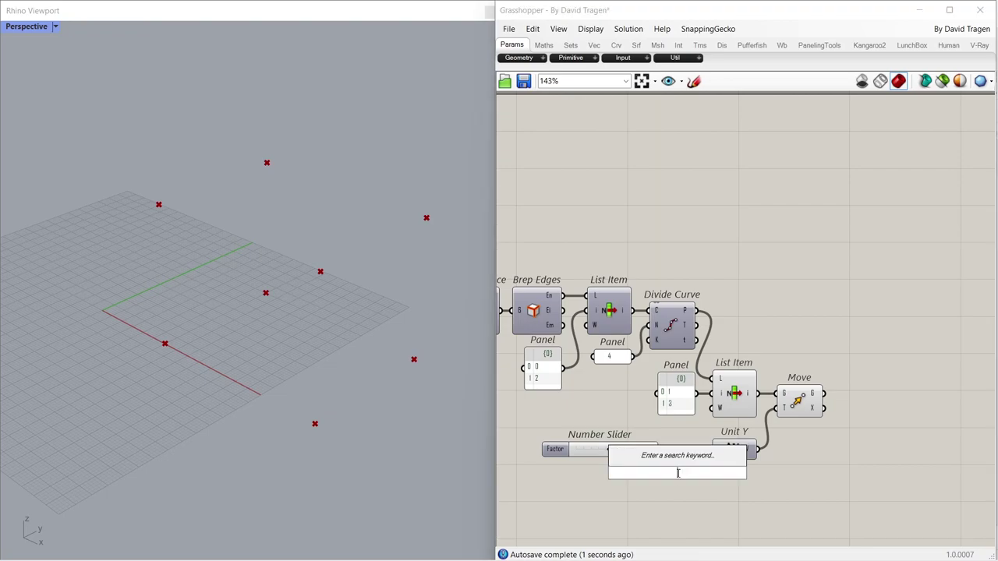
pyautogui.write('neg')
pyautogui.press('Return')
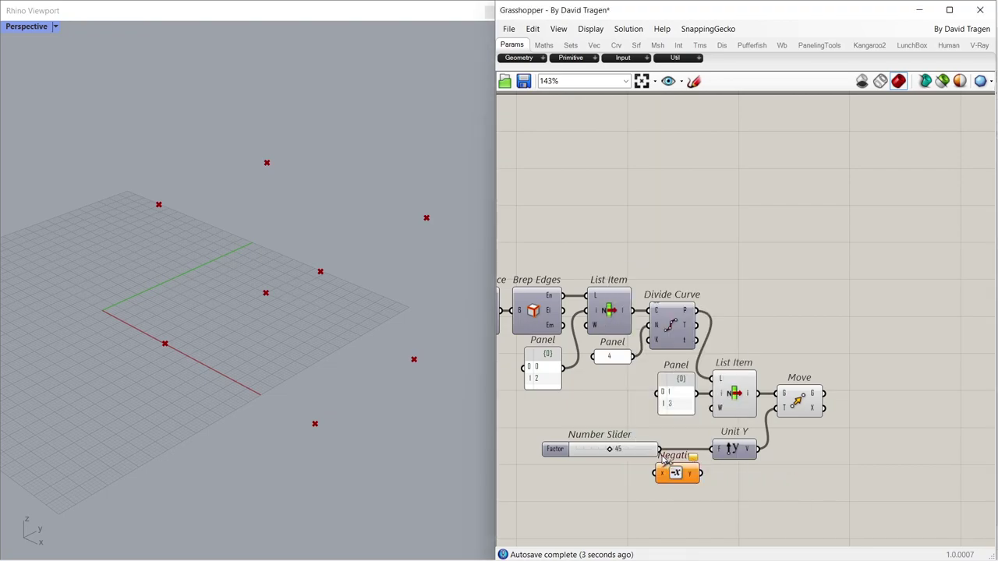
pyautogui.moveTo(660, 450); pyautogui.dragTo(634, 454)
pyautogui.click(816, 409)
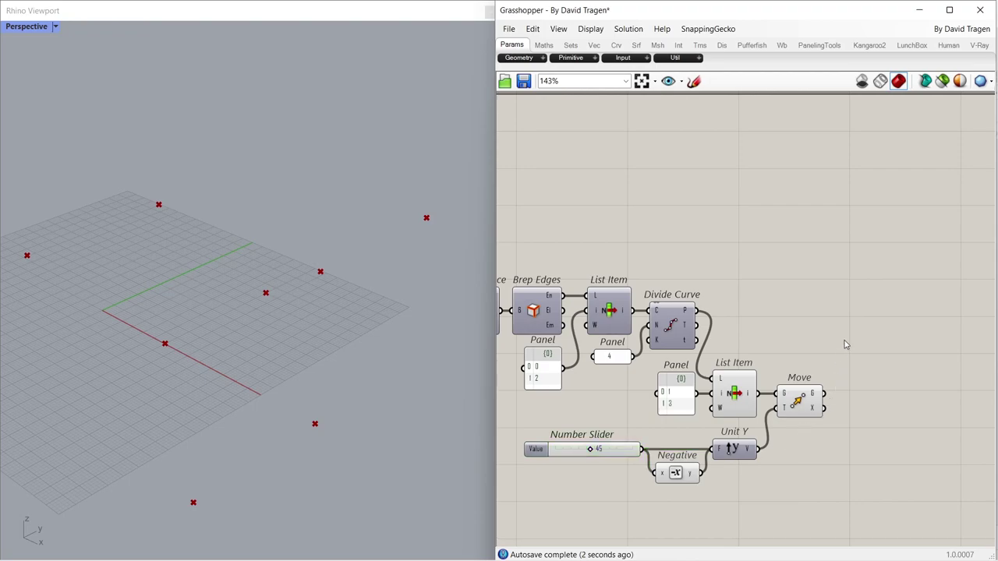
# - Add a Replace Items component and connect the Divide Curve points to its list input (L), aligning the two
pyautogui.doubleClick(845, 344)
pyautogui.write('rep')
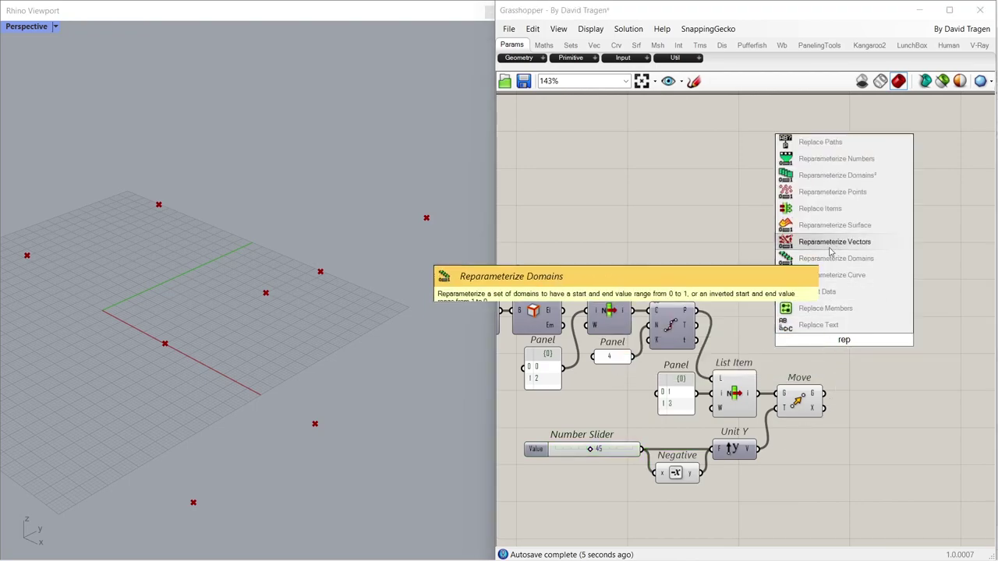
pyautogui.click(830, 209)
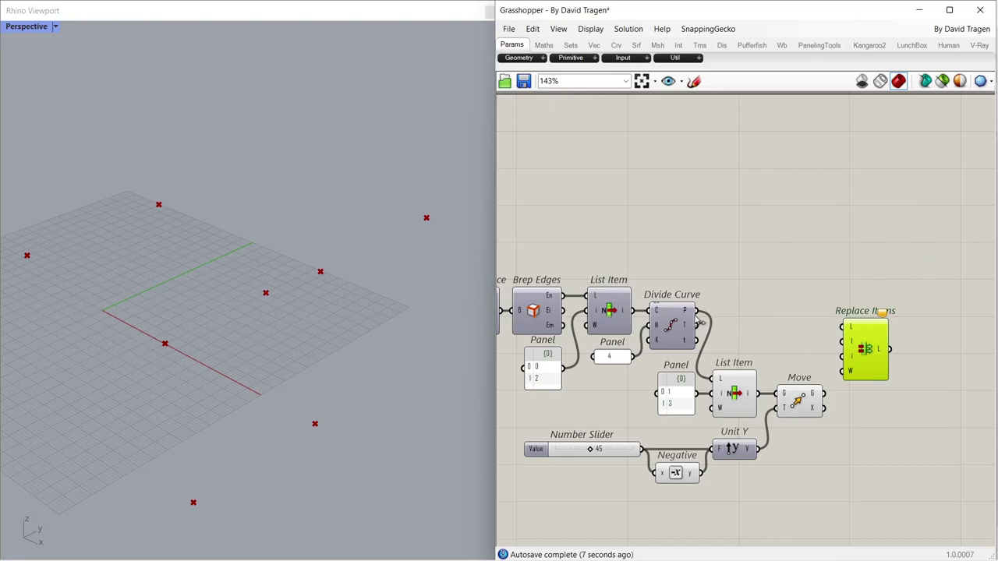
pyautogui.moveTo(811, 326); pyautogui.dragTo(843, 327)
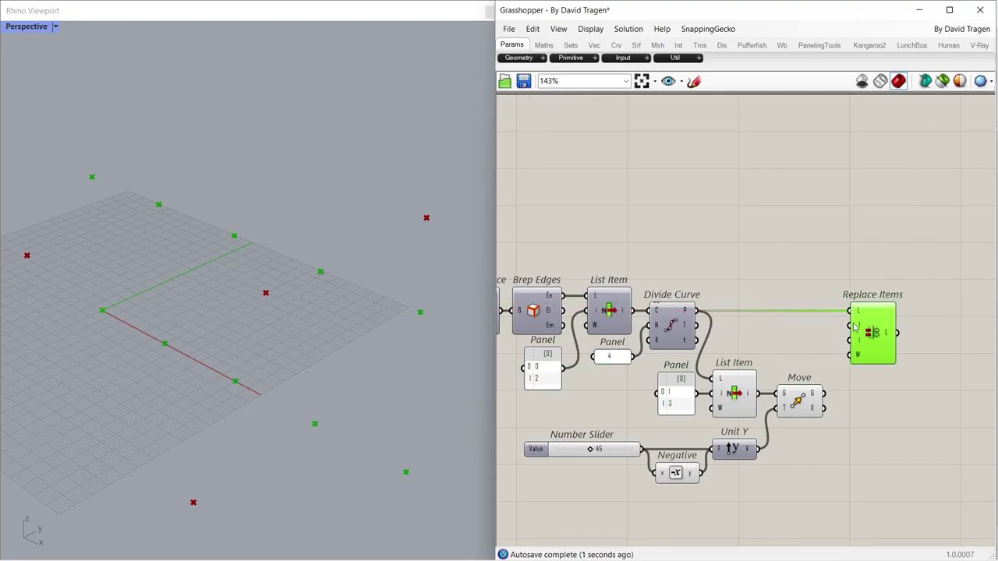
# - Feed the moved points into Replace Items' item input and the 1 and 3 panel into its index input through a relay
pyautogui.moveTo(749, 393); pyautogui.dragTo(735, 344)
pyautogui.doubleClick(813, 341)
pyautogui.click(871, 335)
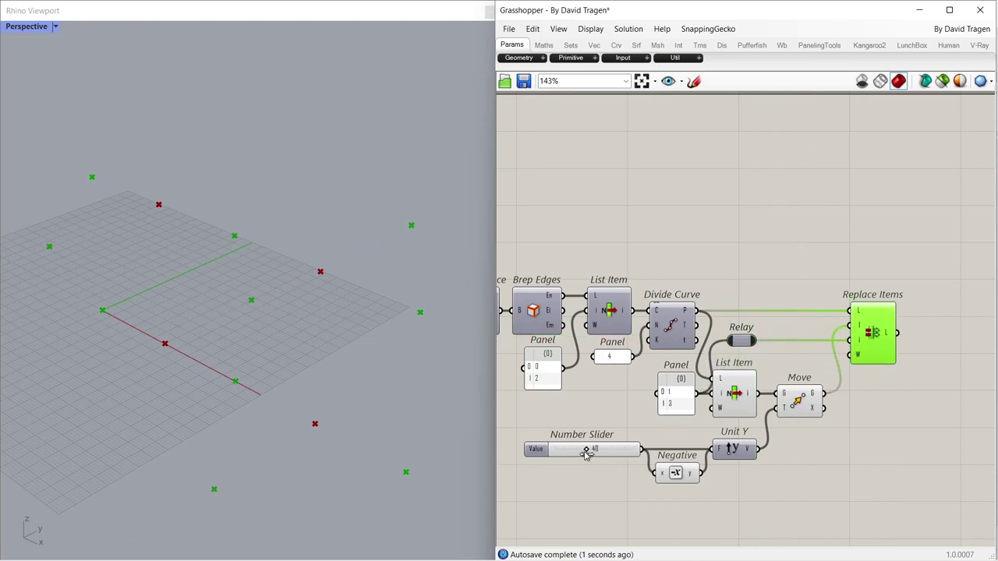
pyautogui.click(915, 377)
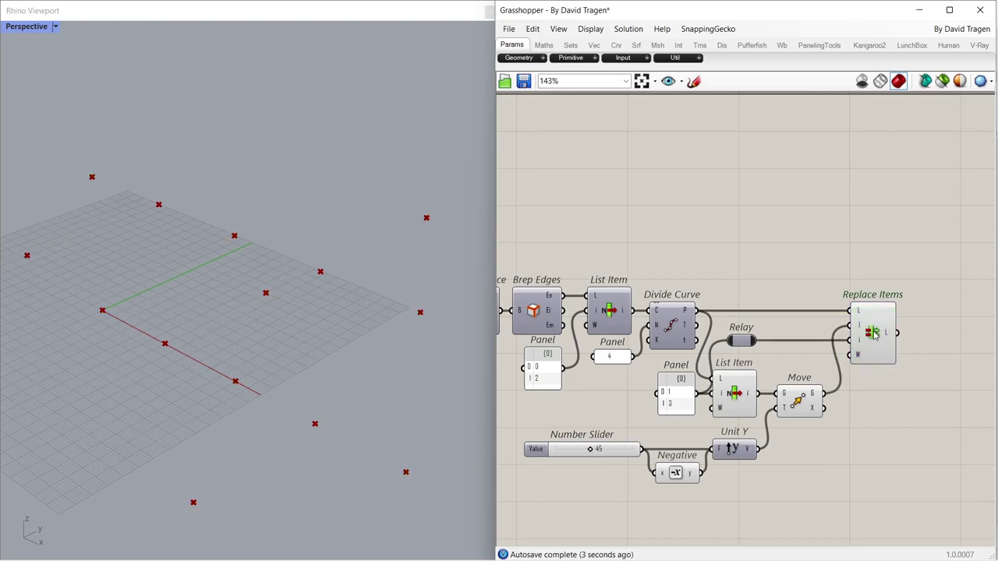
# - Shift Replace Items closer to the Move, then add a Nurbs Curve component using its output list as vertices (V)
pyautogui.click(874, 335)
pyautogui.click(911, 351)
pyautogui.doubleClick(910, 349)
pyautogui.write('nur')
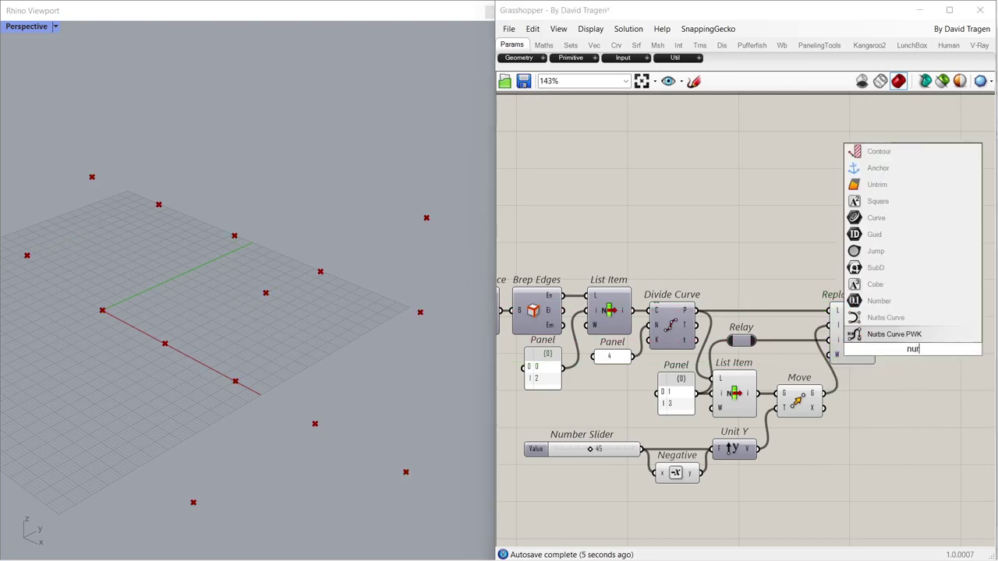
pyautogui.write('bs')
pyautogui.click(907, 336)
pyautogui.moveTo(876, 333); pyautogui.dragTo(890, 334)
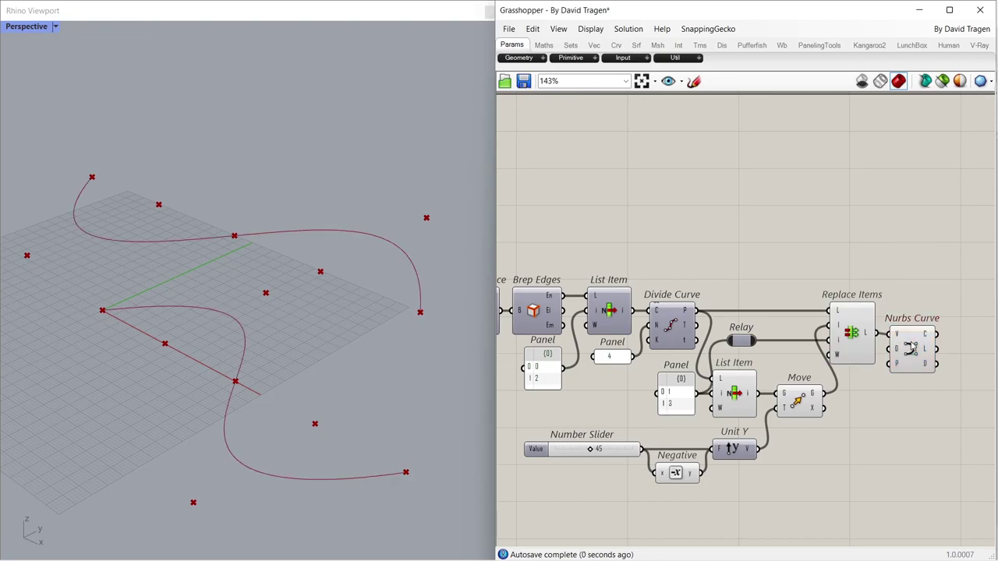
# - Hide the previews of the Replace Items, second List Item and Move components
pyautogui.click(912, 348)
pyautogui.click(860, 333)
pyautogui.click(878, 403)
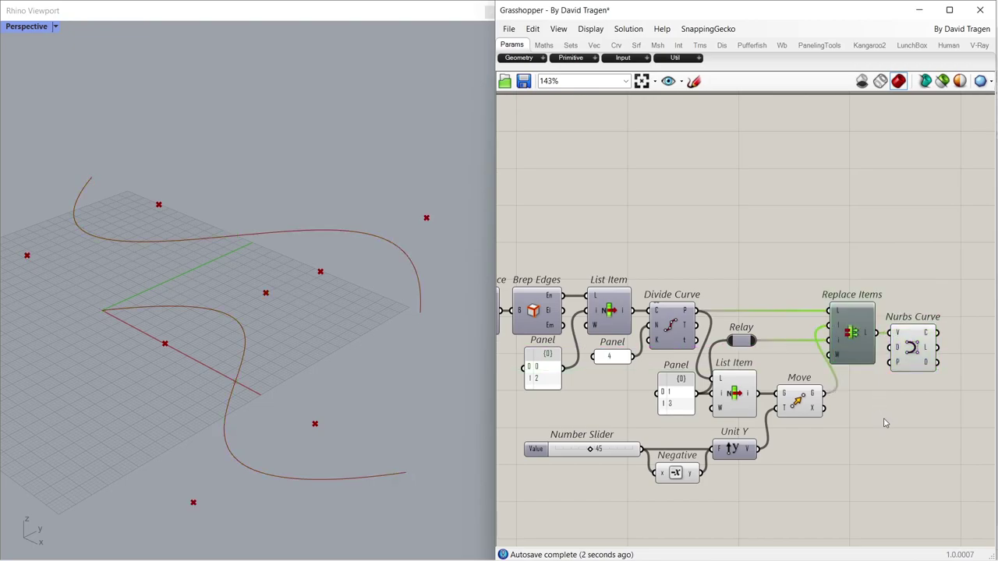
pyautogui.moveTo(822, 430); pyautogui.dragTo(735, 384)
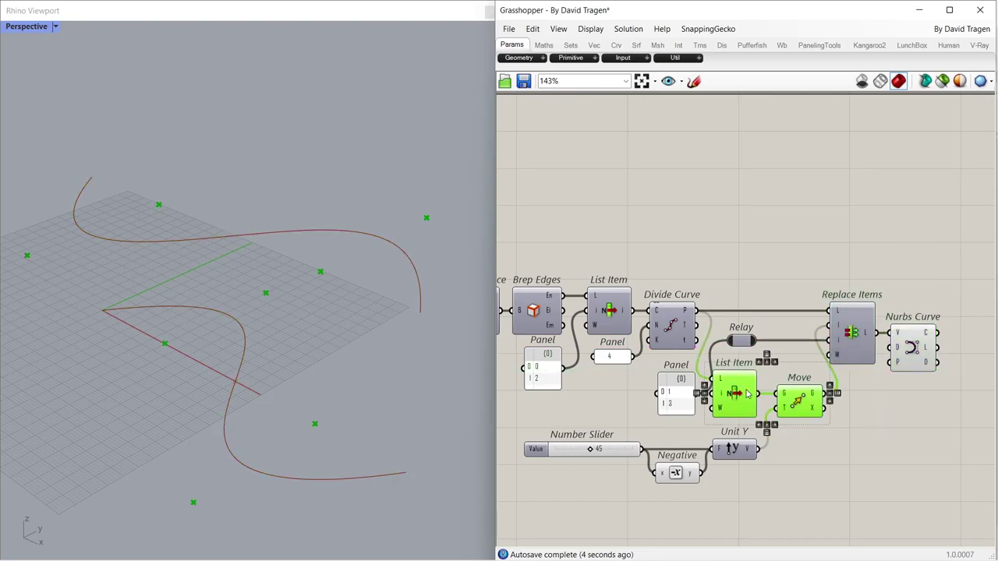
pyautogui.hotkey('ctrl', 'q')
pyautogui.click(883, 437)
# - Add a Loft component, connect the Nurbs Curve's curve output to its curves input, and align it
pyautogui.moveTo(935, 403); pyautogui.dragTo(673, 395, button='right')
pyautogui.doubleClick(691, 345)
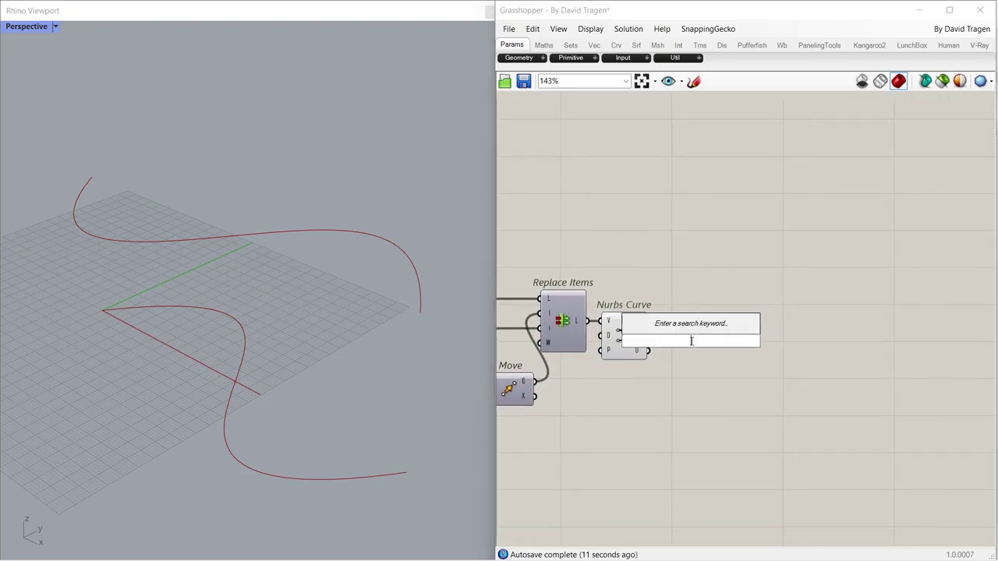
pyautogui.write('loft')
pyautogui.click(679, 327)
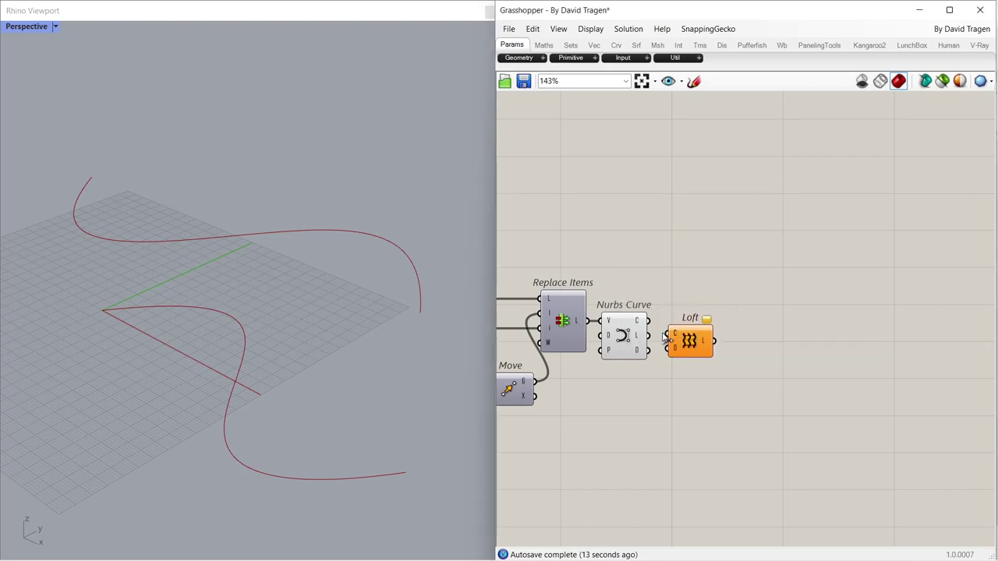
pyautogui.moveTo(650, 322); pyautogui.dragTo(693, 329)
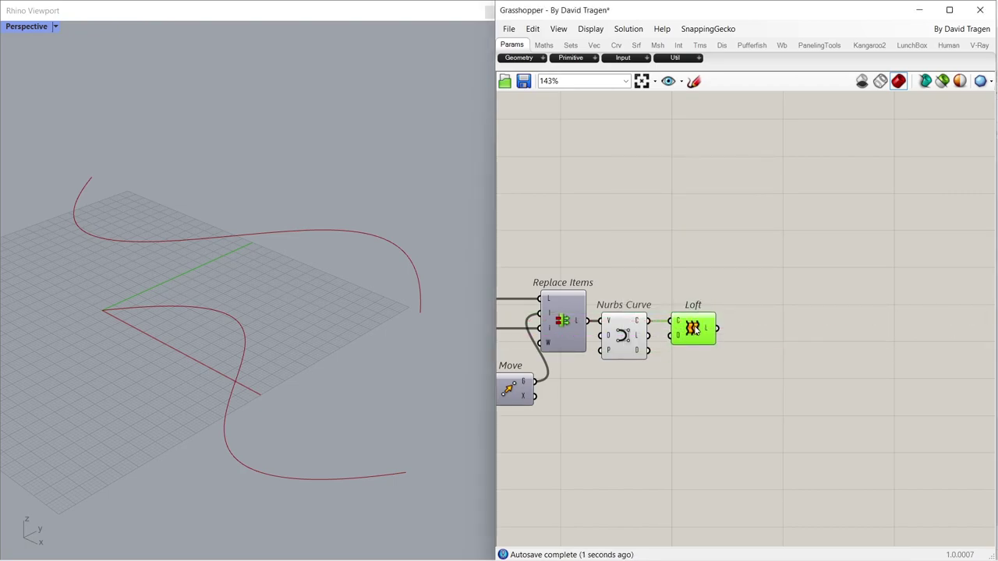
# - Flatten the Nurbs Curve's curve output (C) and hide the component's preview
pyautogui.click(631, 324)
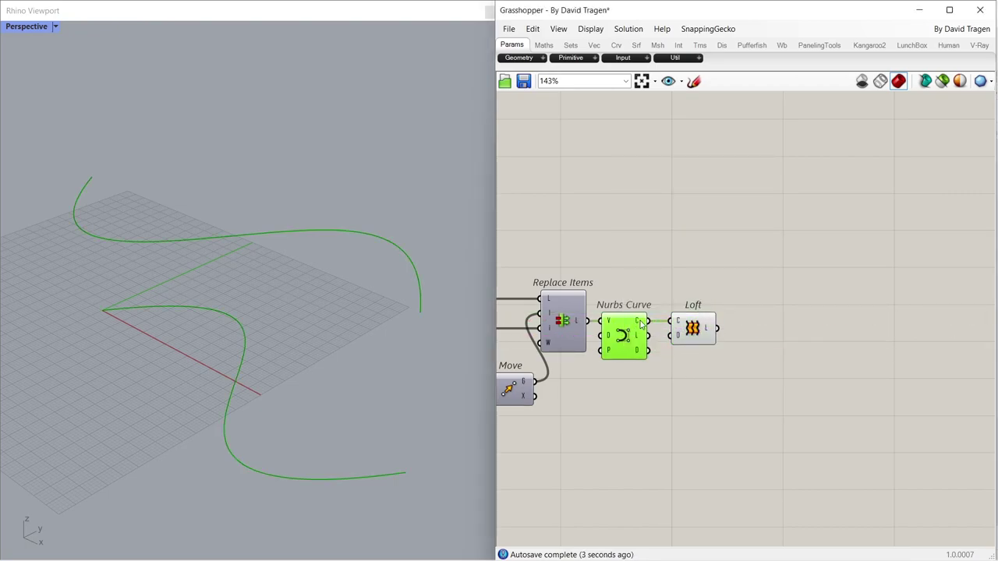
pyautogui.rightClick(641, 322)
pyautogui.click(669, 386)
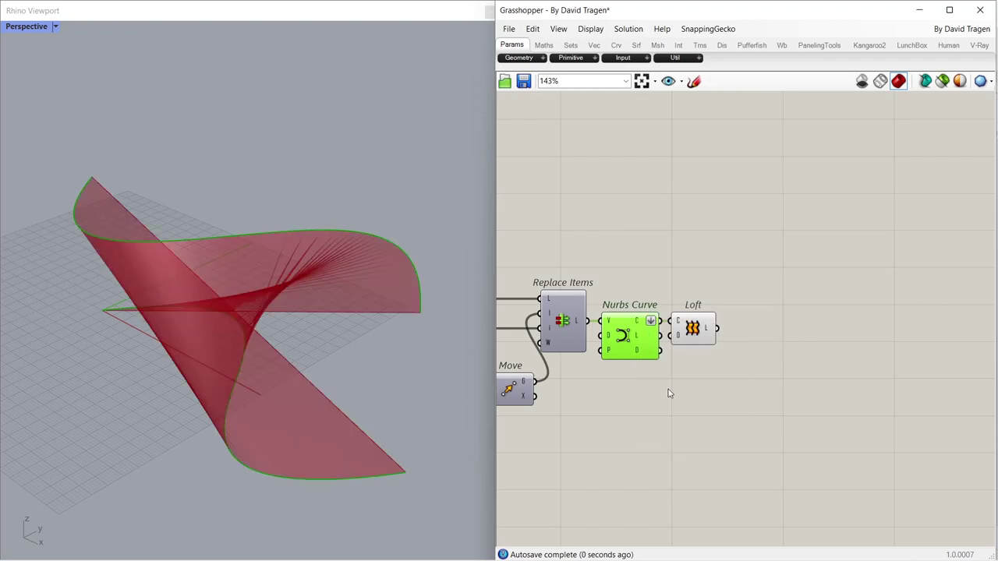
pyautogui.click(668, 393)
pyautogui.click(630, 343)
pyautogui.click(647, 368)
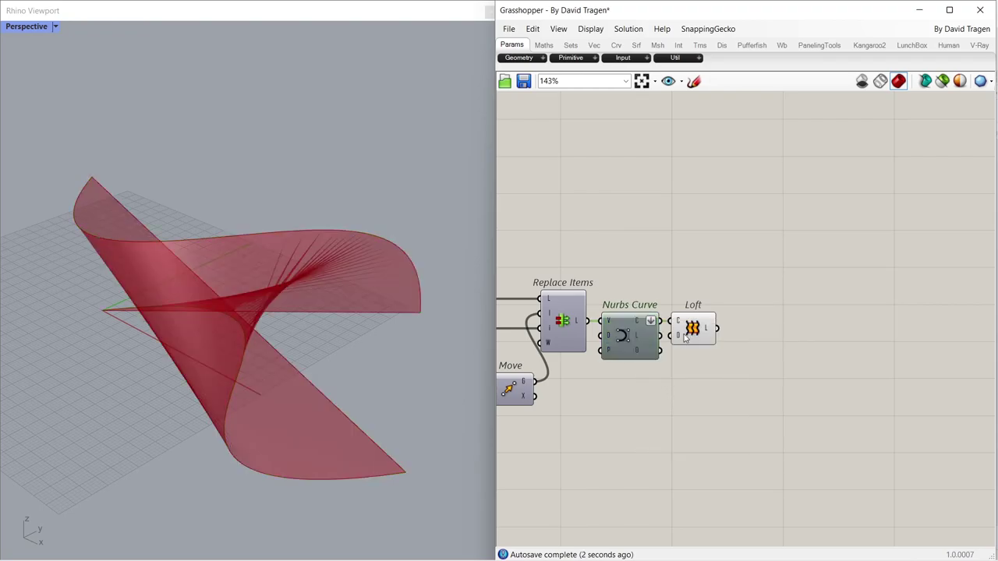
# - Add a Loft Options component below the Nurbs Curve and connect it to the Loft's options input
pyautogui.moveTo(692, 329); pyautogui.dragTo(704, 328)
pyautogui.doubleClick(648, 397)
pyautogui.write('loft')
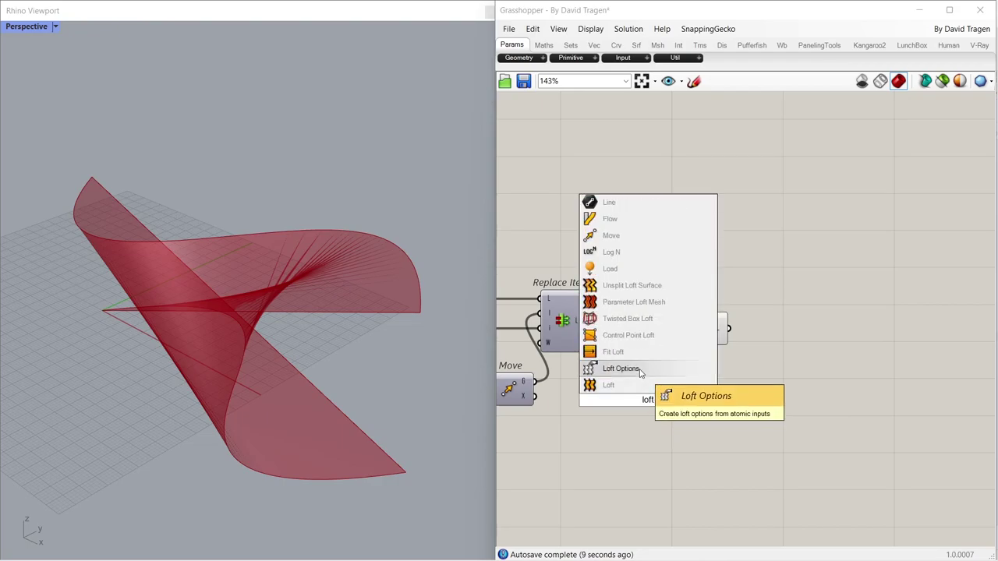
pyautogui.click(640, 370)
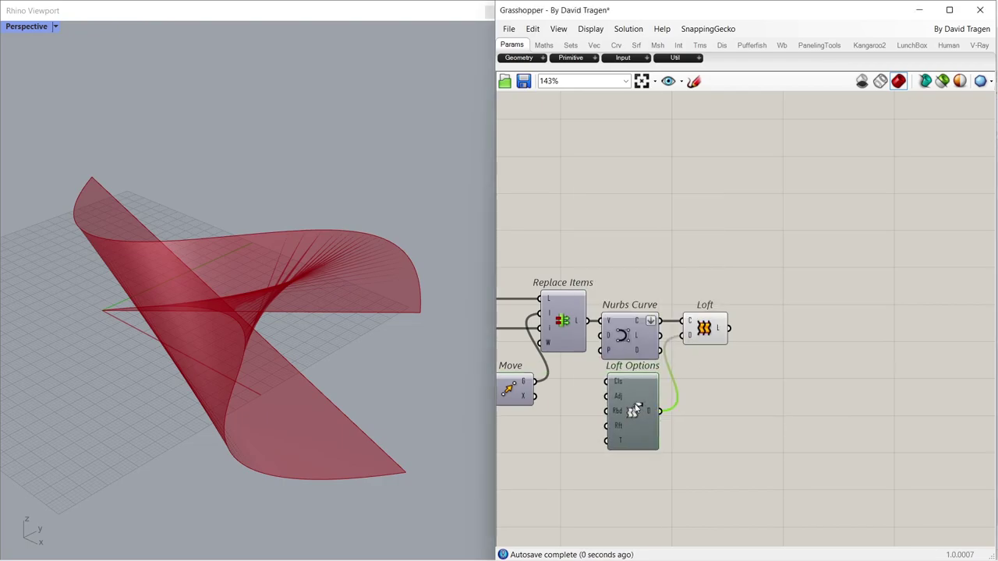
# - Create a panel containing true and connect it to the Loft Options' adjust-seams input (Adj)
pyautogui.doubleClick(570, 406)
pyautogui.write('//true')
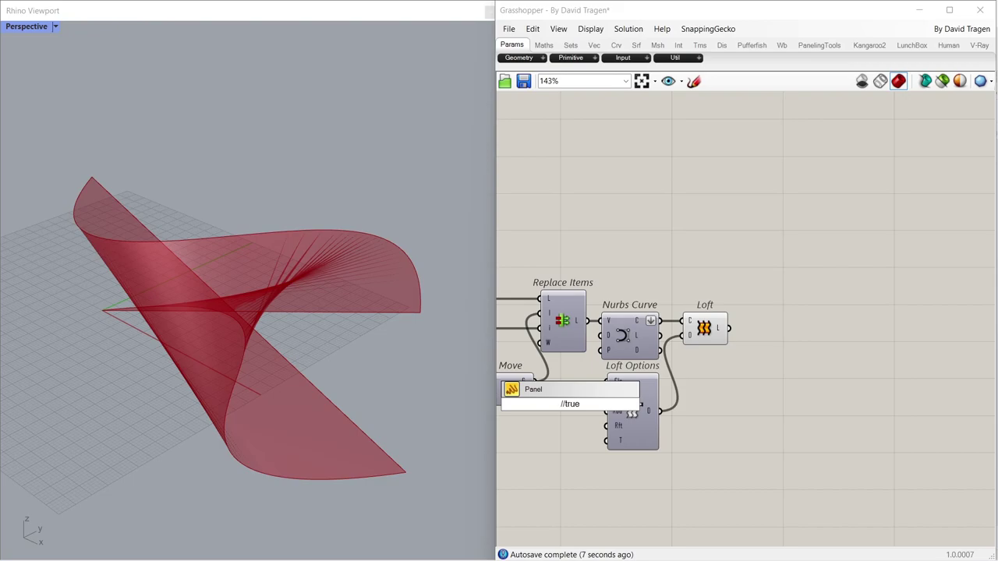
pyautogui.press('Return')
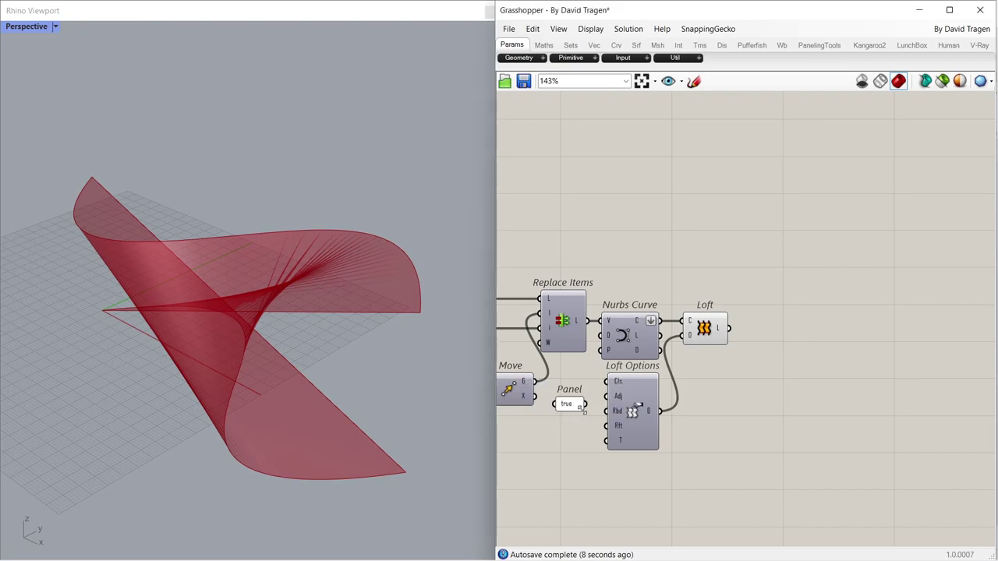
pyautogui.moveTo(589, 405); pyautogui.dragTo(572, 396)
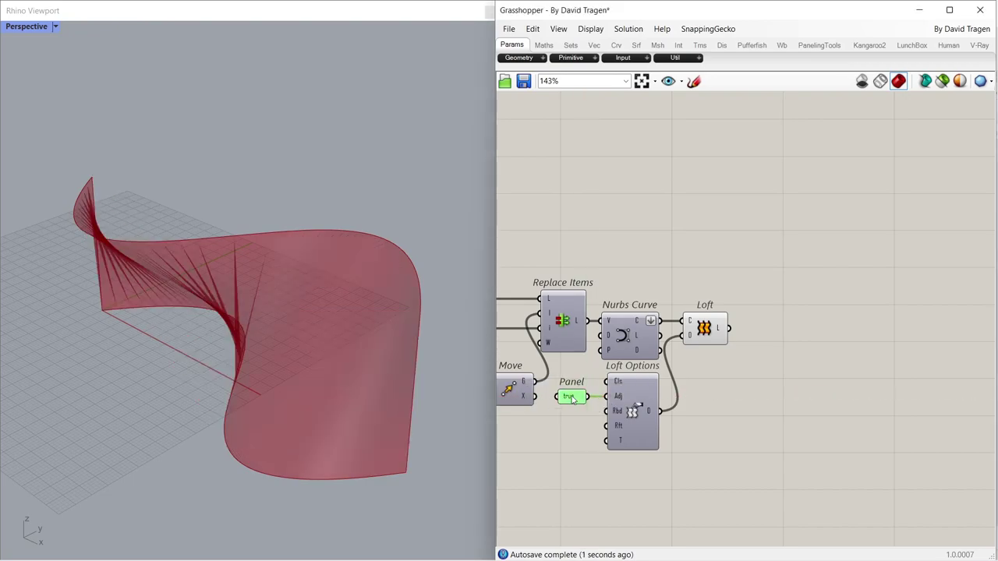
pyautogui.click(576, 430)
pyautogui.moveTo(330, 401); pyautogui.dragTo(265, 383, button='right')
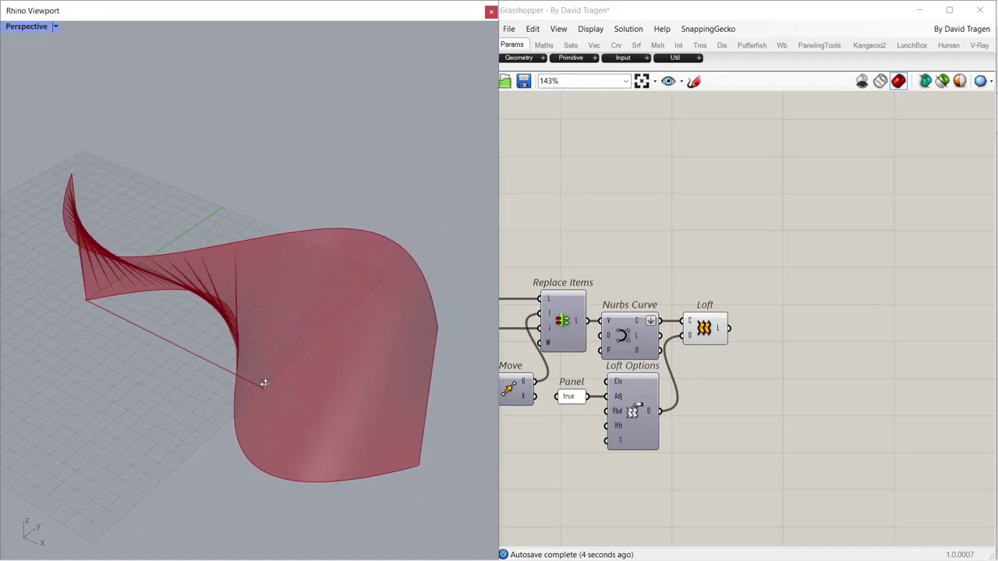
pyautogui.click(708, 397)
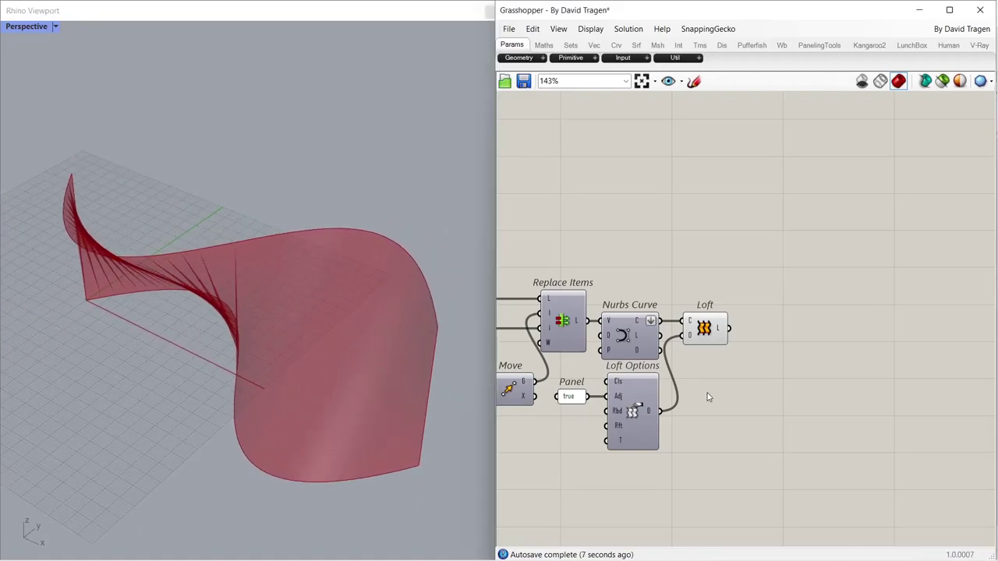
# - Add an Iso Curve component and connect the lofted surface to its surface input (S)
pyautogui.doubleClick(776, 335)
pyautogui.write('isoc')
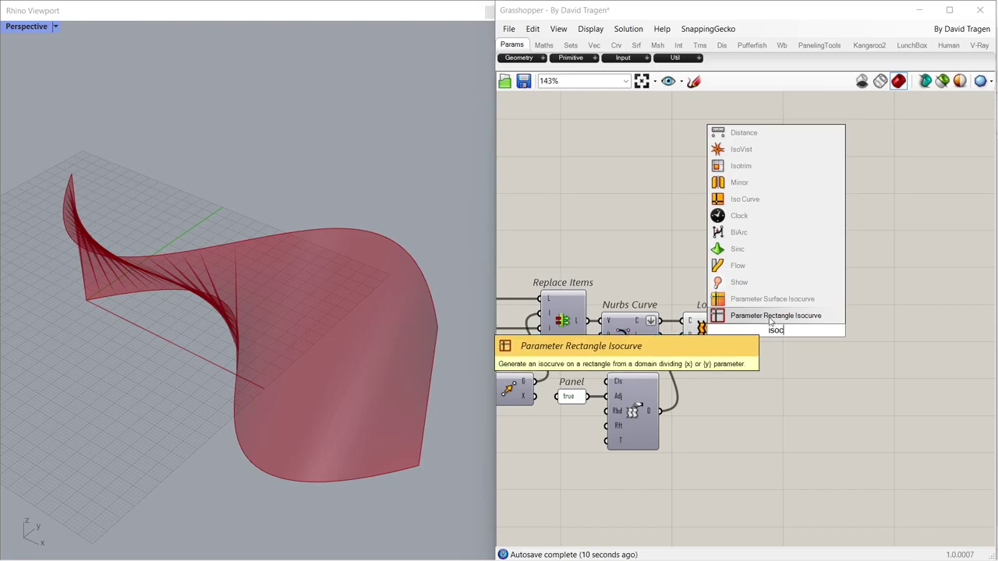
pyautogui.click(755, 201)
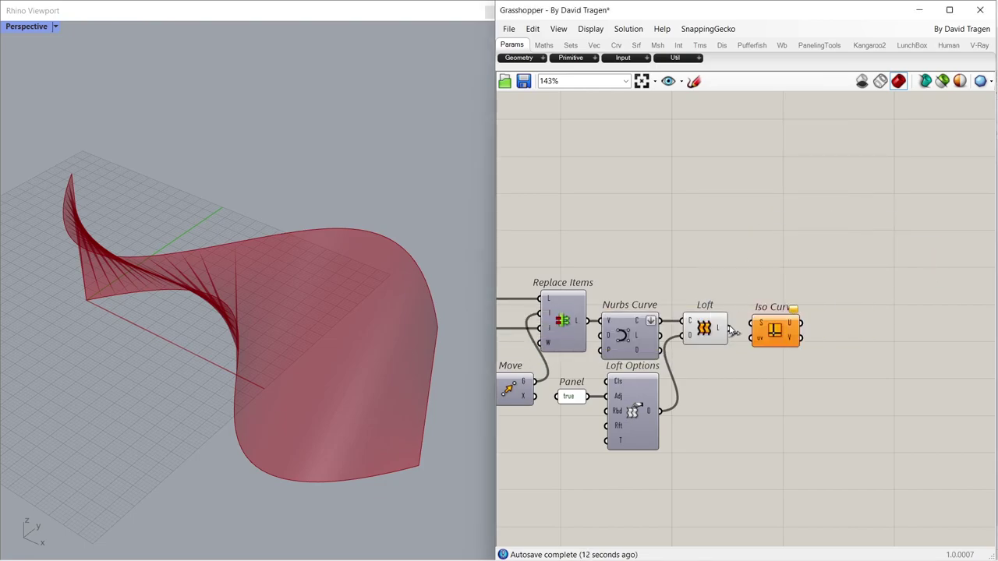
# - Add a Construct Point component, connect its point to the Iso Curve's uv input, and space out both components
pyautogui.doubleClick(767, 383)
pyautogui.write('xyz')
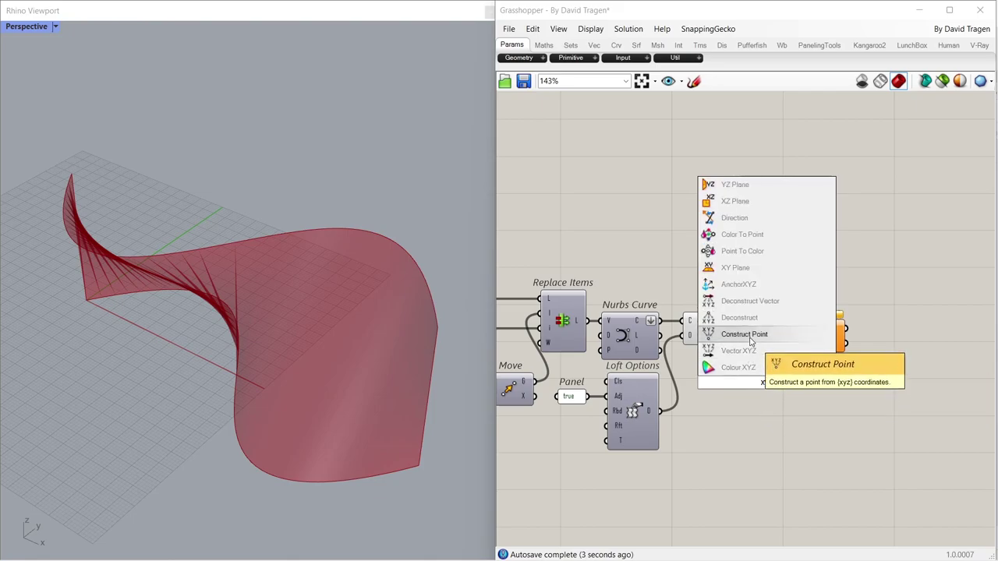
pyautogui.click(752, 335)
pyautogui.moveTo(765, 382); pyautogui.dragTo(760, 396)
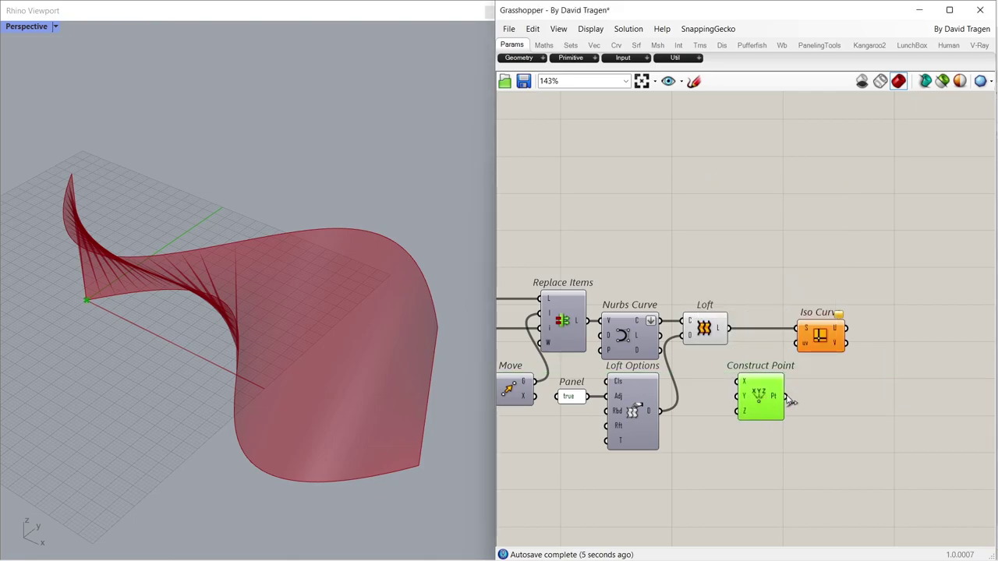
pyautogui.keyDown('shift'); pyautogui.moveTo(817, 341); pyautogui.dragTo(845, 340); pyautogui.keyUp('shift')
pyautogui.click(814, 404)
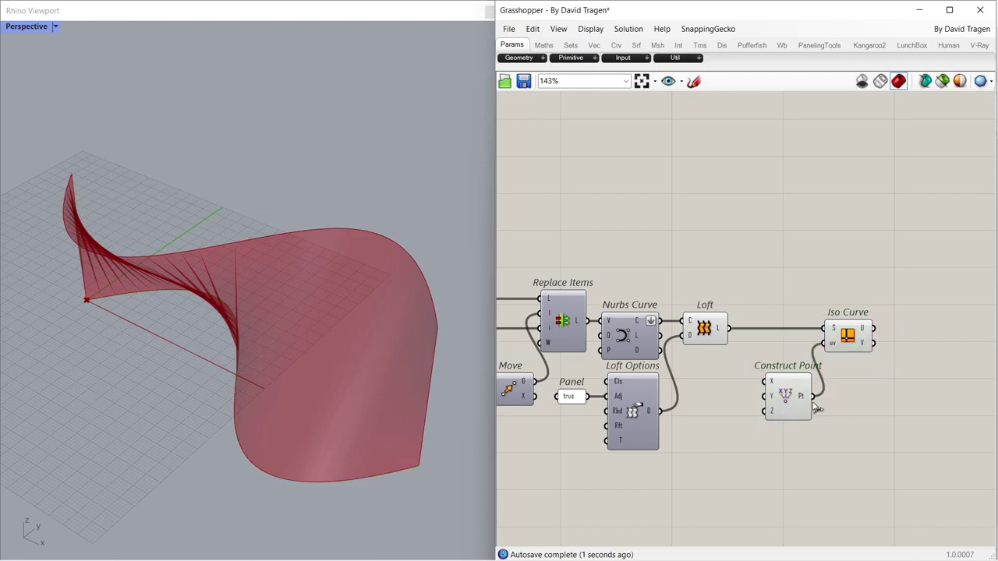
pyautogui.moveTo(781, 386); pyautogui.dragTo(793, 387)
# - Add a Range component, connect its output to the Construct Point's X input, and line up both components below the Loft
pyautogui.doubleClick(724, 412)
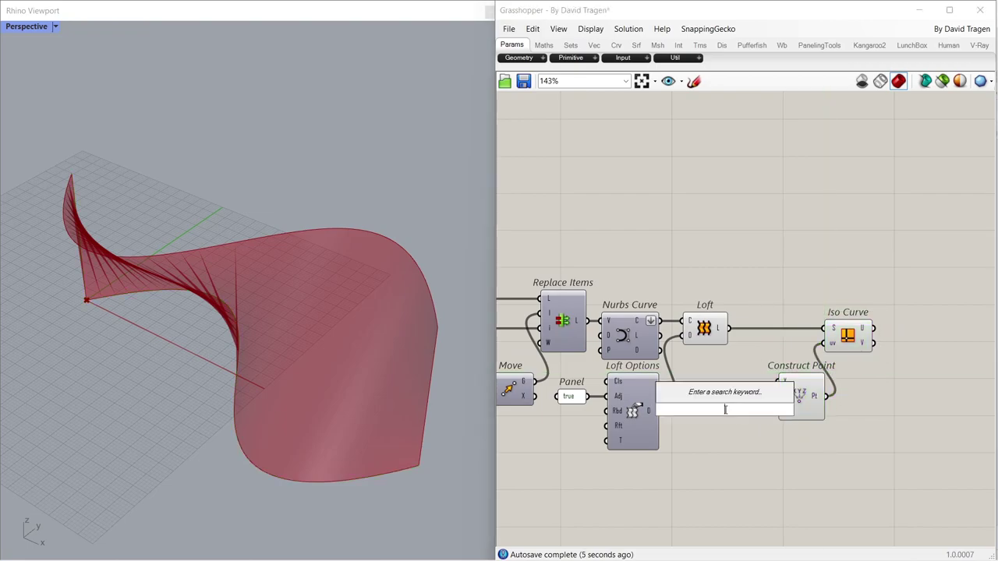
pyautogui.write('ran')
pyautogui.press('Return')
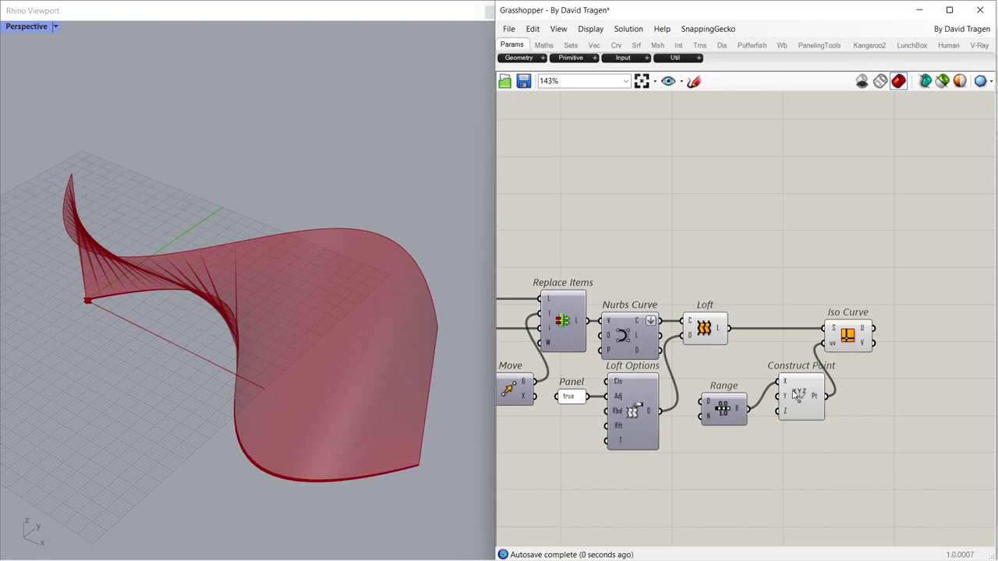
pyautogui.moveTo(794, 394); pyautogui.dragTo(811, 419)
pyautogui.moveTo(725, 411); pyautogui.dragTo(753, 412)
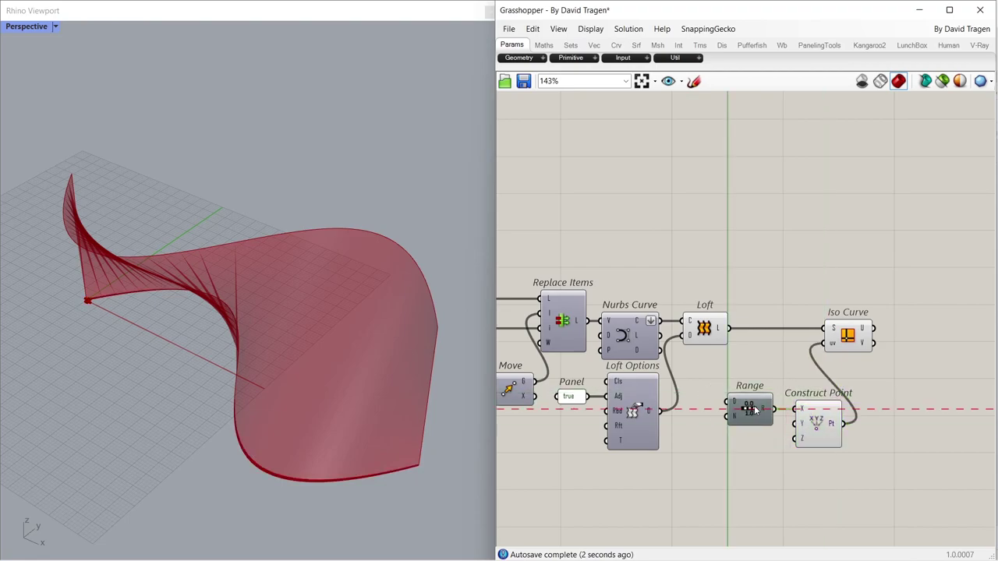
# - Reparameterize the Iso Curve's surface input (S) and move the component further from the Loft
pyautogui.click(854, 347)
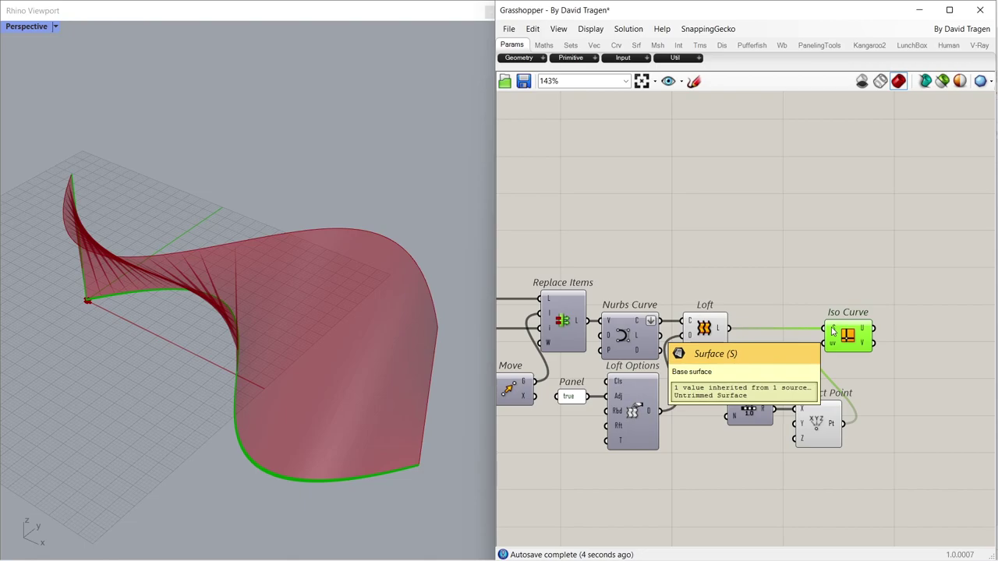
pyautogui.rightClick(832, 331)
pyautogui.click(888, 449)
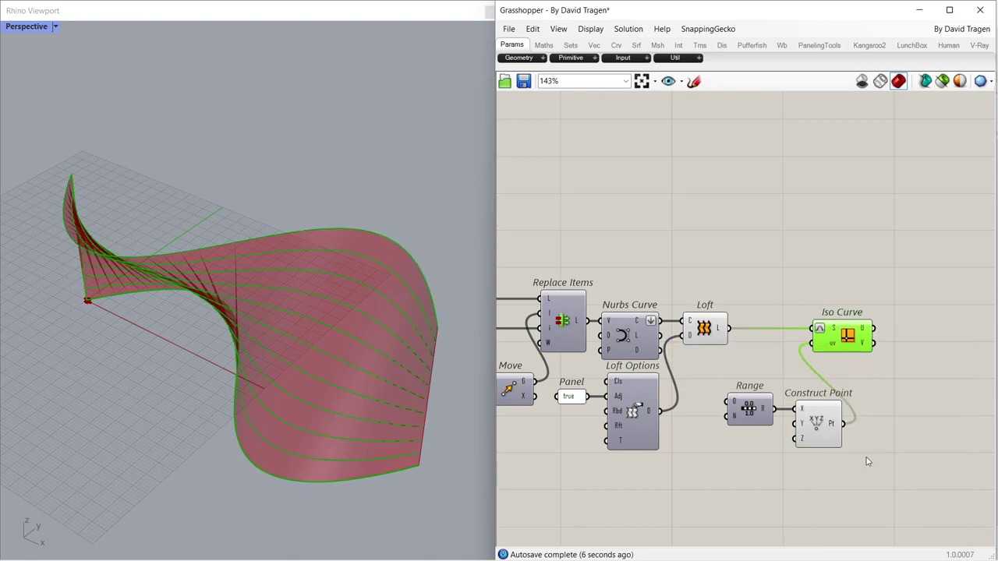
pyautogui.click(866, 461)
pyautogui.moveTo(835, 345); pyautogui.dragTo(858, 345)
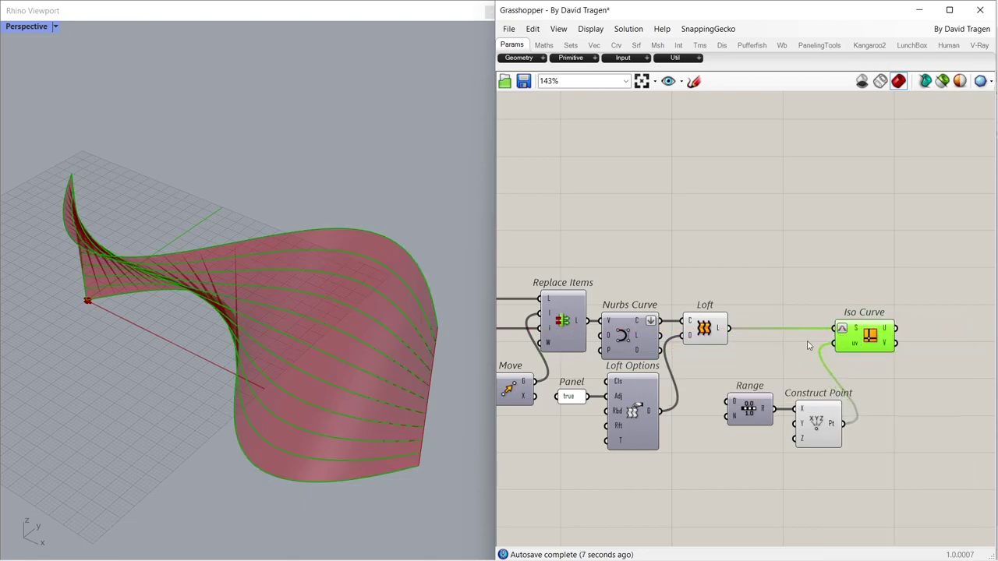
# - Turn off the Loft's preview and place the Range closer to the Construct Point
pyautogui.click(704, 329)
pyautogui.hotkey('ctrl', 'q')
pyautogui.click(728, 353)
pyautogui.moveTo(750, 415); pyautogui.dragTo(763, 415)
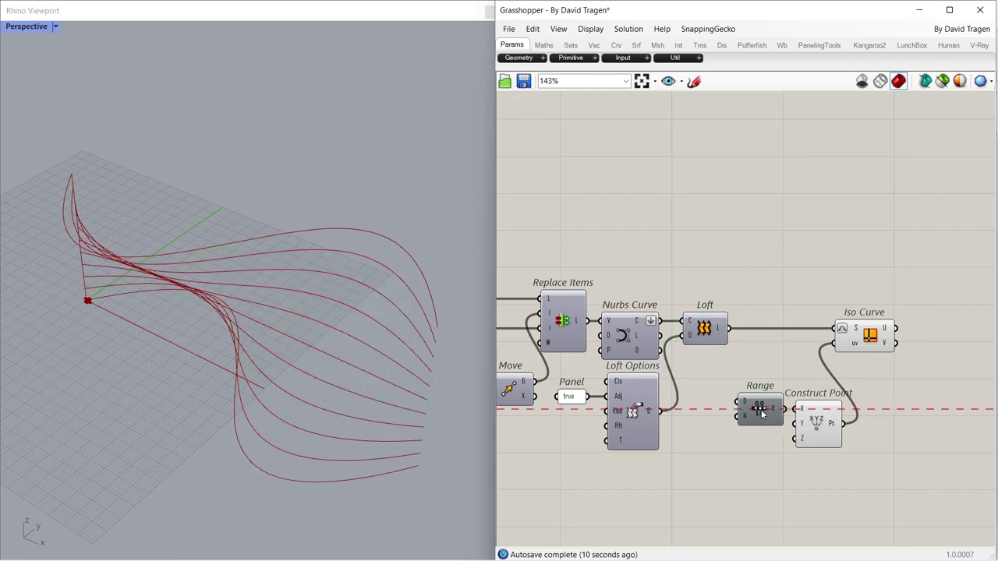
# - Create a number slider set to 25 and connect it to the Range's steps input (N)
pyautogui.doubleClick(696, 418)
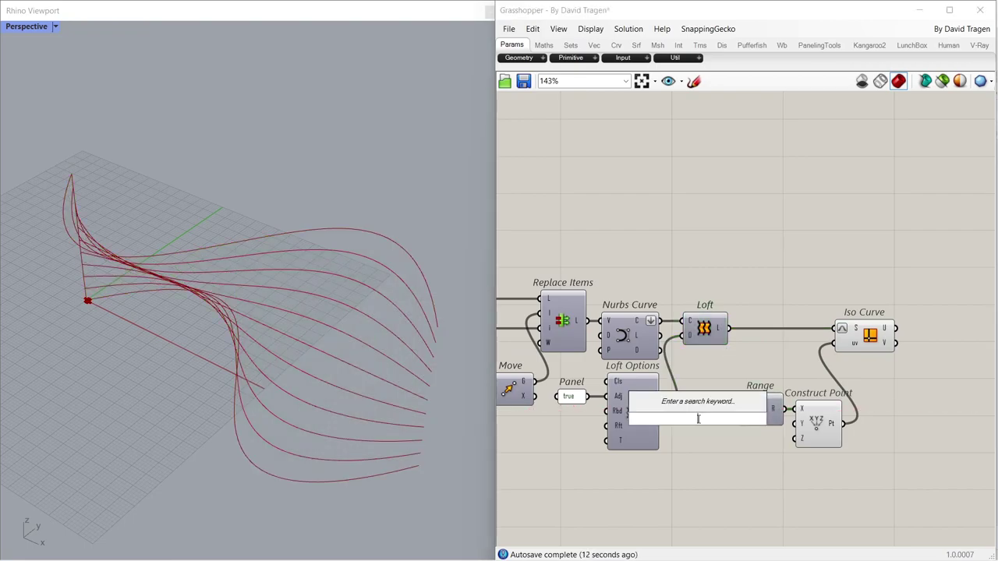
pyautogui.write('25')
pyautogui.press('Return')
pyautogui.moveTo(743, 425); pyautogui.dragTo(704, 478)
pyautogui.click(723, 477)
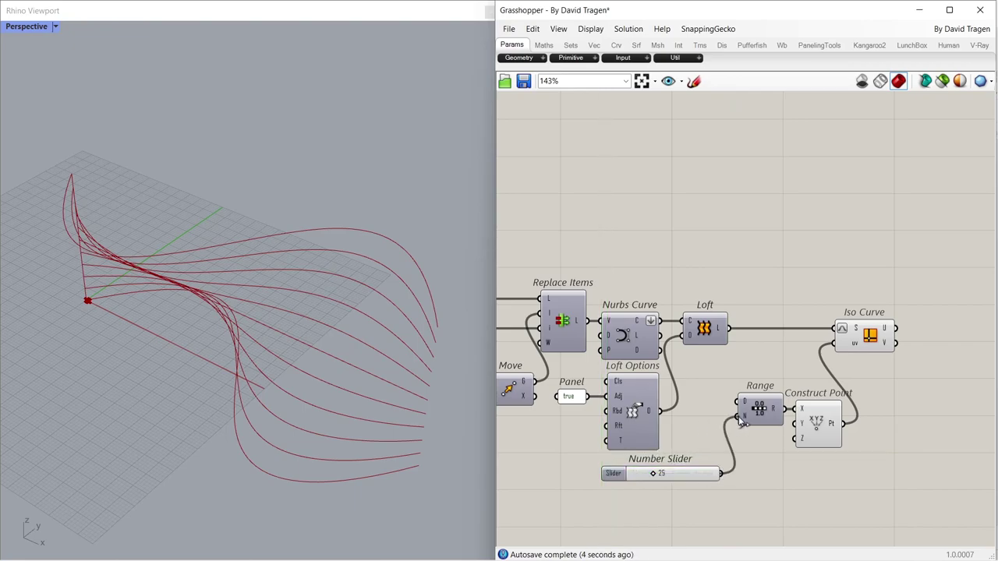
pyautogui.moveTo(739, 418); pyautogui.dragTo(744, 417)
# - Move the Range and Construct Point down beside the slider, bring the Iso Curve closer, and turn off the Construct Point's preview
pyautogui.moveTo(811, 388); pyautogui.dragTo(760, 465)
pyautogui.click(819, 392)
pyautogui.moveTo(862, 344); pyautogui.dragTo(845, 344)
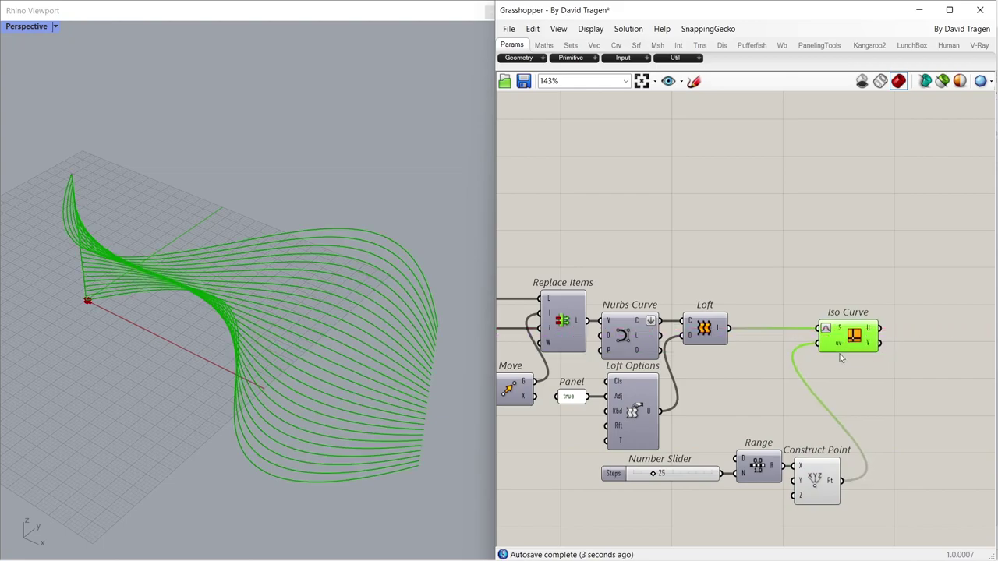
pyautogui.click(813, 485)
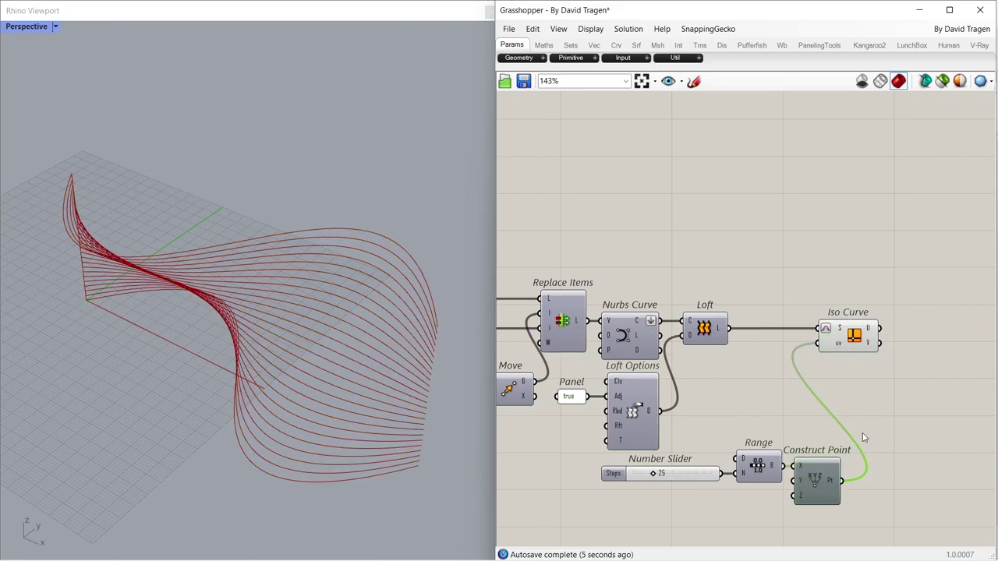
pyautogui.click(863, 438)
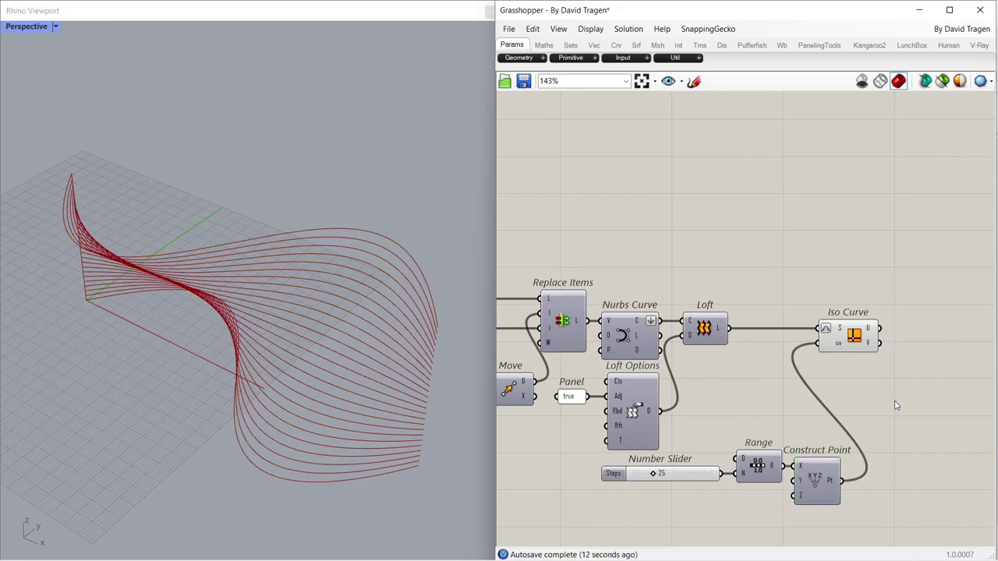
# - Add a Curve parameter fed by the Iso Curve's V output and turn off the Iso Curve's preview
pyautogui.moveTo(895, 405); pyautogui.dragTo(650, 383, button='right')
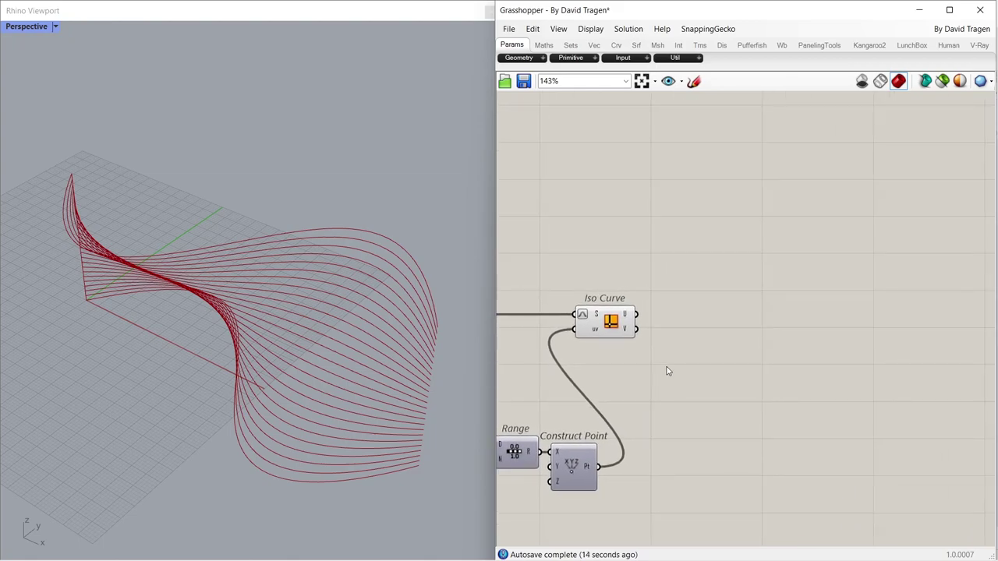
pyautogui.doubleClick(667, 371)
pyautogui.write('curve')
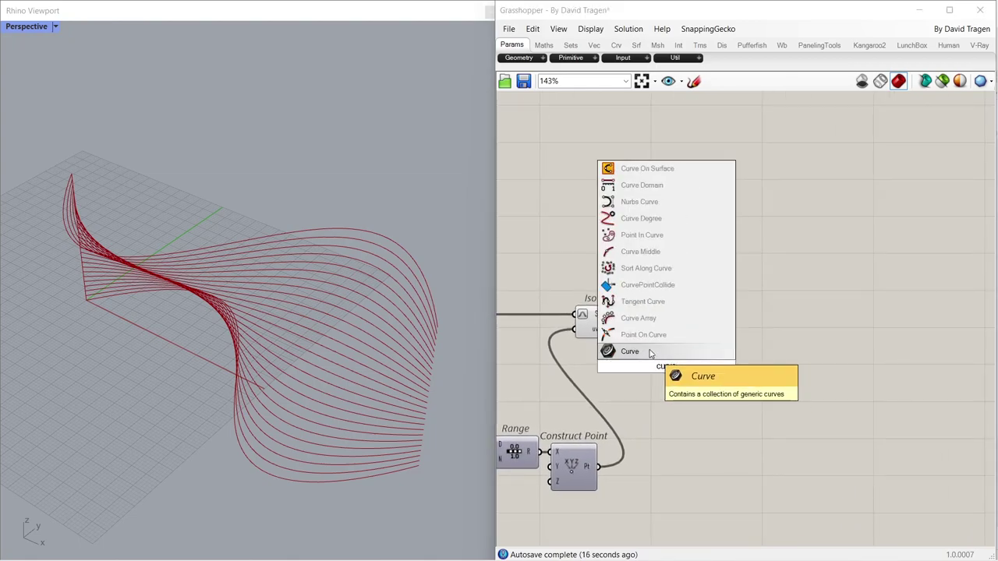
pyautogui.click(649, 353)
pyautogui.moveTo(676, 356); pyautogui.dragTo(663, 334)
pyautogui.click(616, 324)
pyautogui.click(663, 373)
# - Add an Offset Curve component and connect the Curve parameter to its curve input (C)
pyautogui.click(711, 348)
pyautogui.doubleClick(711, 349)
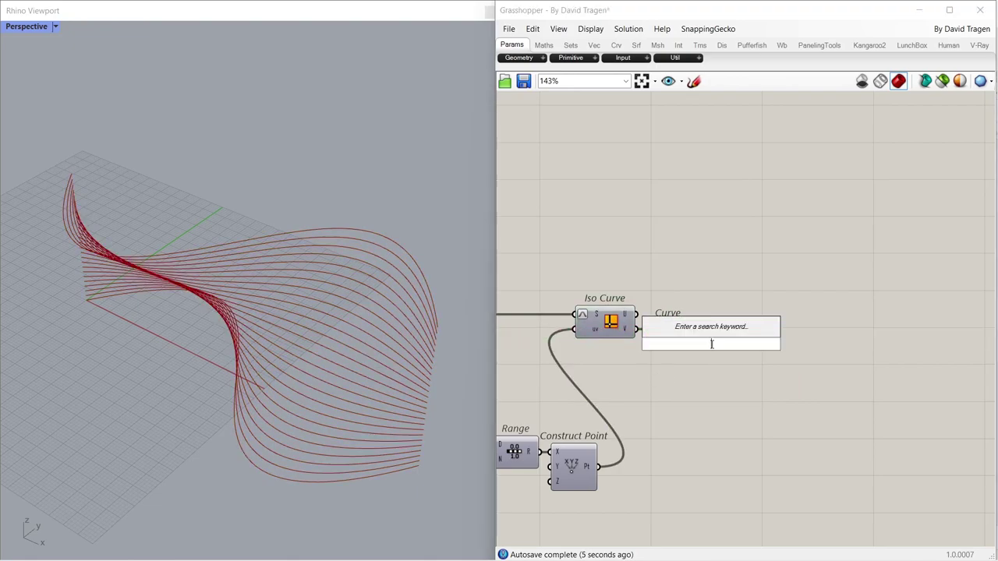
pyautogui.write('off')
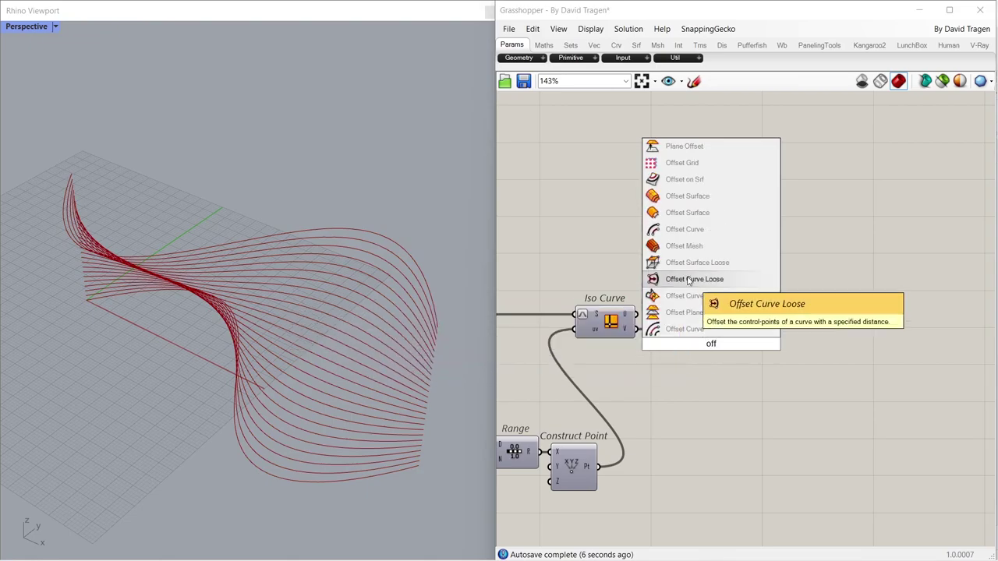
pyautogui.click(675, 230)
pyautogui.moveTo(711, 335); pyautogui.dragTo(776, 349)
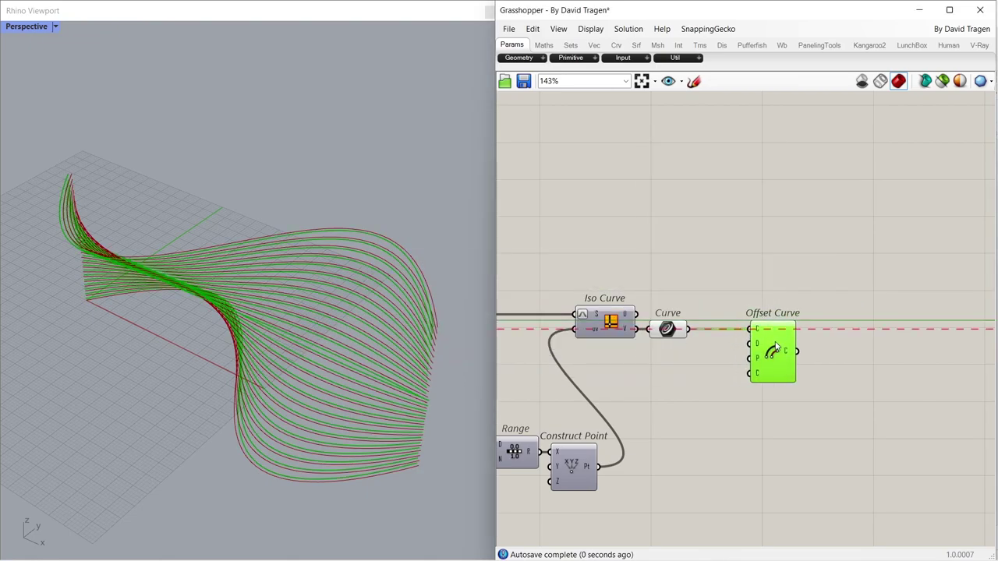
# - Turn off the Curve parameter's preview and move the Offset Curve further along to make room
pyautogui.click(668, 330)
pyautogui.click(686, 352)
pyautogui.click(667, 328)
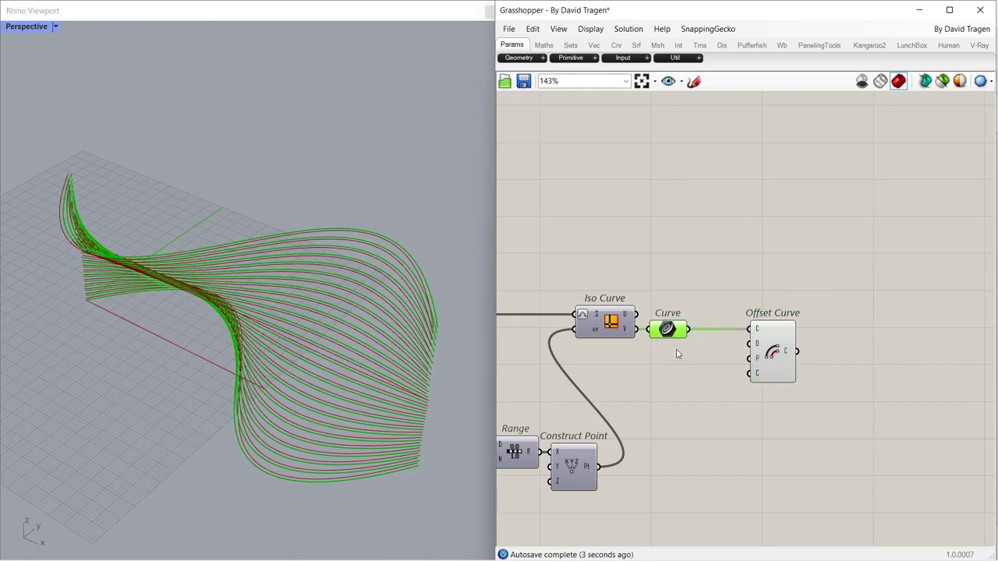
pyautogui.click(680, 358)
pyautogui.moveTo(777, 351); pyautogui.dragTo(804, 352)
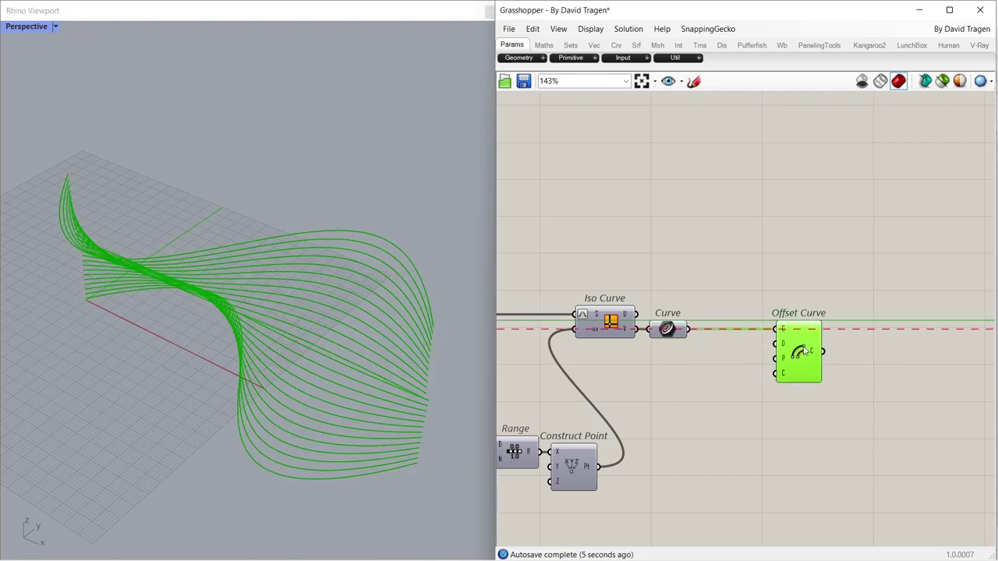
# - Create a number slider set to 2.00 and connect it to the Offset Curve's distance input (D)
pyautogui.doubleClick(687, 381)
pyautogui.write('2')
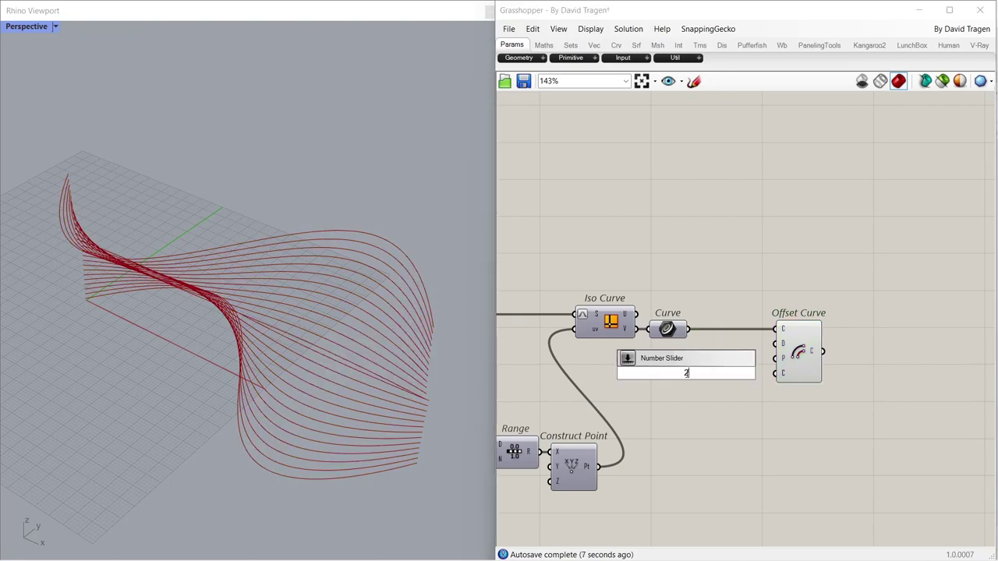
pyautogui.write('.00')
pyautogui.press('Return')
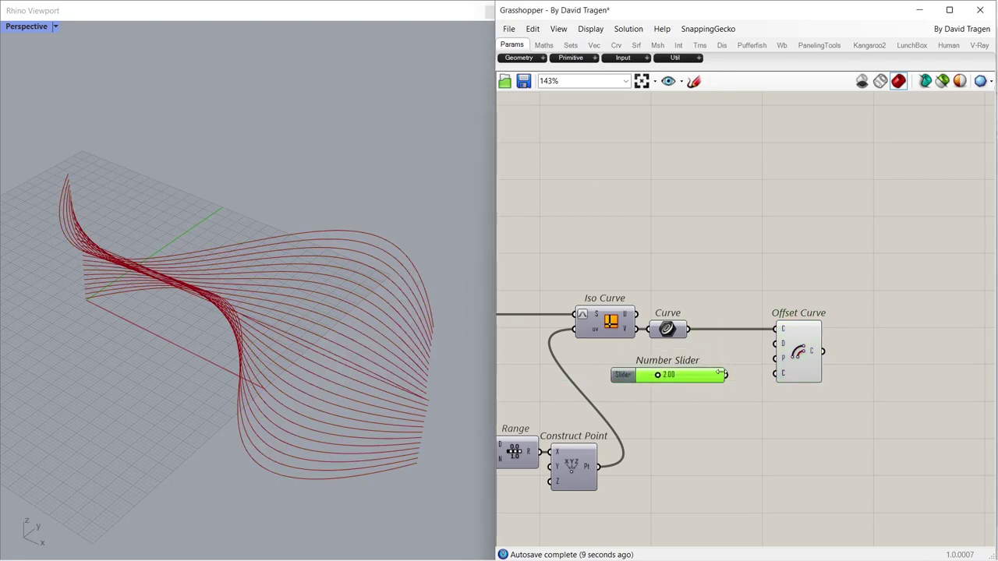
pyautogui.moveTo(770, 351); pyautogui.dragTo(775, 343)
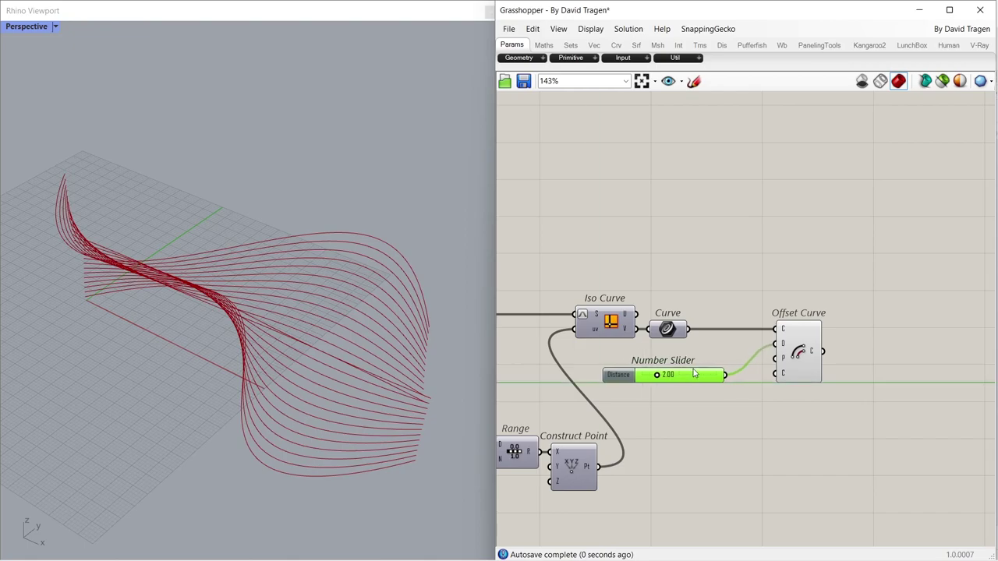
pyautogui.moveTo(700, 376); pyautogui.dragTo(685, 368)
# - Add a Negative component fed by the 2.00 slider and connect its result as a second source for the Offset Curve's distance
pyautogui.doubleClick(734, 395)
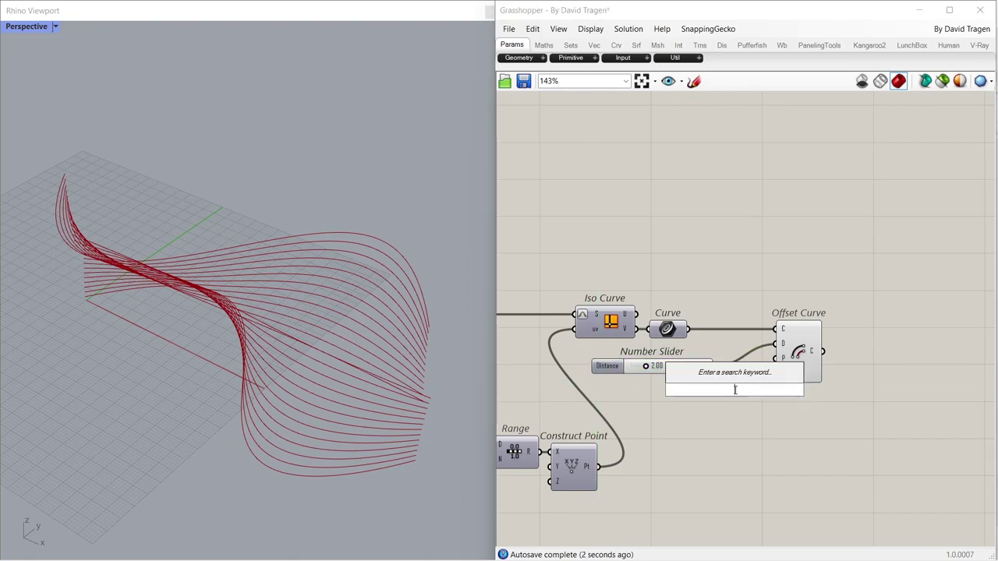
pyautogui.write('neg')
pyautogui.click(715, 377)
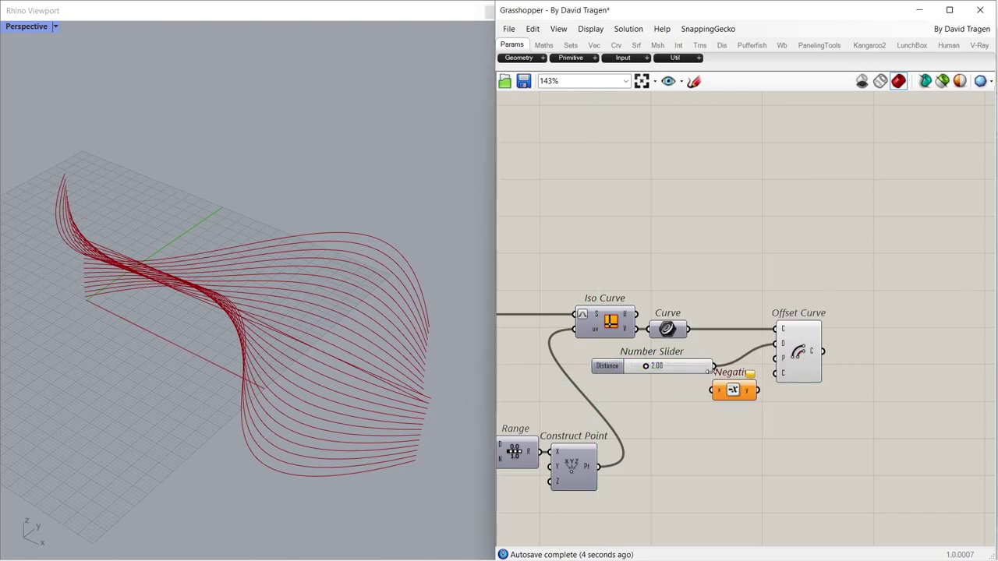
pyautogui.moveTo(719, 385); pyautogui.dragTo(713, 390)
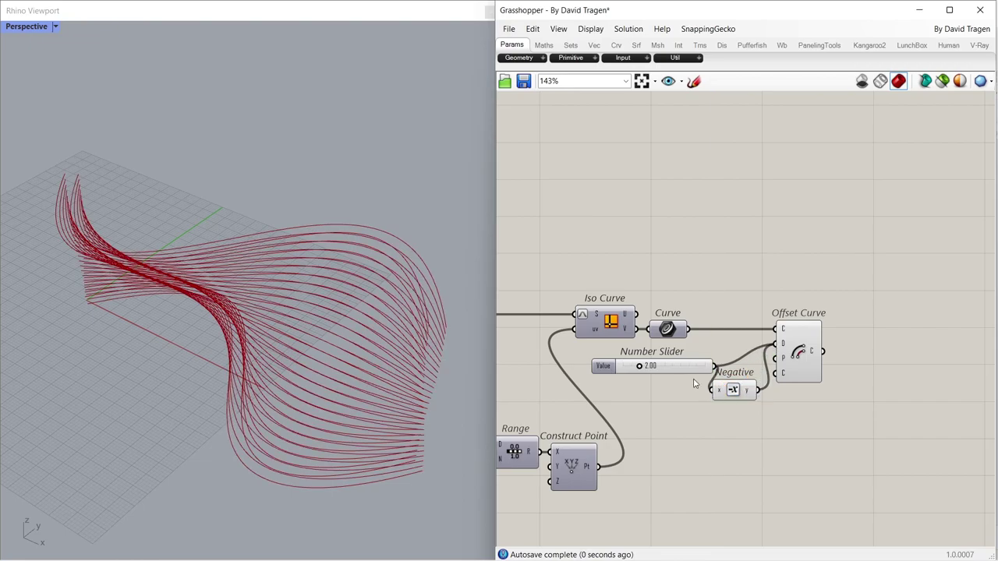
# - Tidy the spacing of the 2.00 slider, the Negative component and the Offset Curve
pyautogui.moveTo(655, 370)
pyautogui.mouseDown()
pyautogui.moveTo(628, 370)
pyautogui.moveTo(660, 368)
pyautogui.moveTo(628, 369)
pyautogui.moveTo(646, 374)
pyautogui.mouseUp()
pyautogui.hotkey('ctrl', 'z')
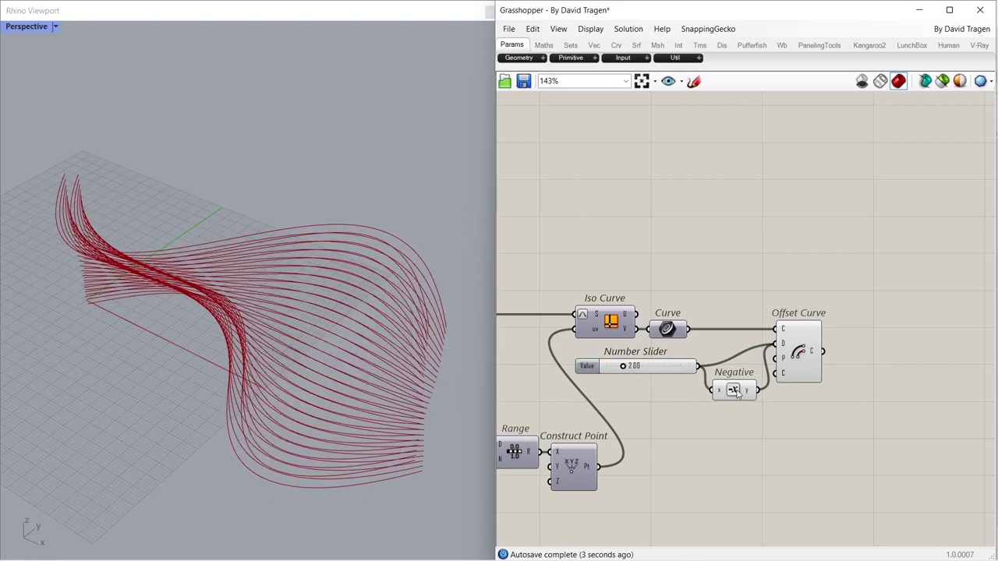
pyautogui.moveTo(736, 392); pyautogui.dragTo(727, 386)
pyautogui.moveTo(786, 365); pyautogui.dragTo(773, 365)
pyautogui.click(850, 363)
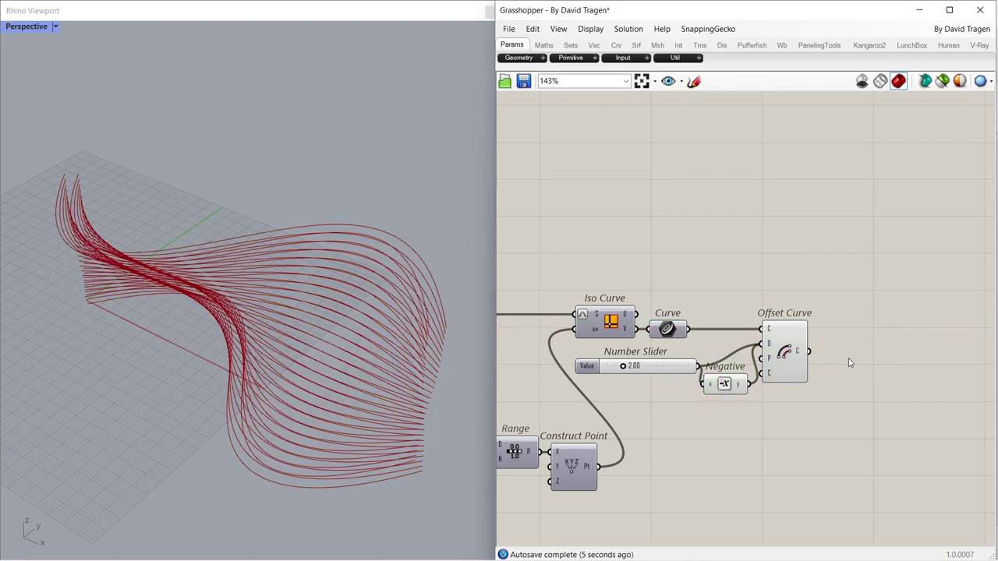
# - Add a Shift Paths component and connect the Offset Curve's output to its data input
pyautogui.doubleClick(850, 362)
pyautogui.write('sh')
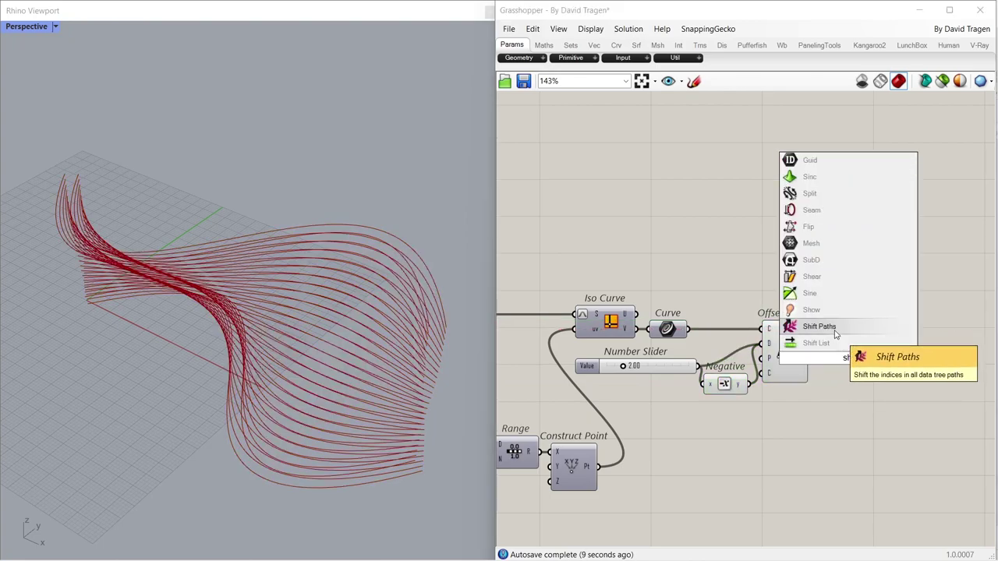
pyautogui.click(835, 334)
pyautogui.moveTo(840, 356); pyautogui.dragTo(844, 359)
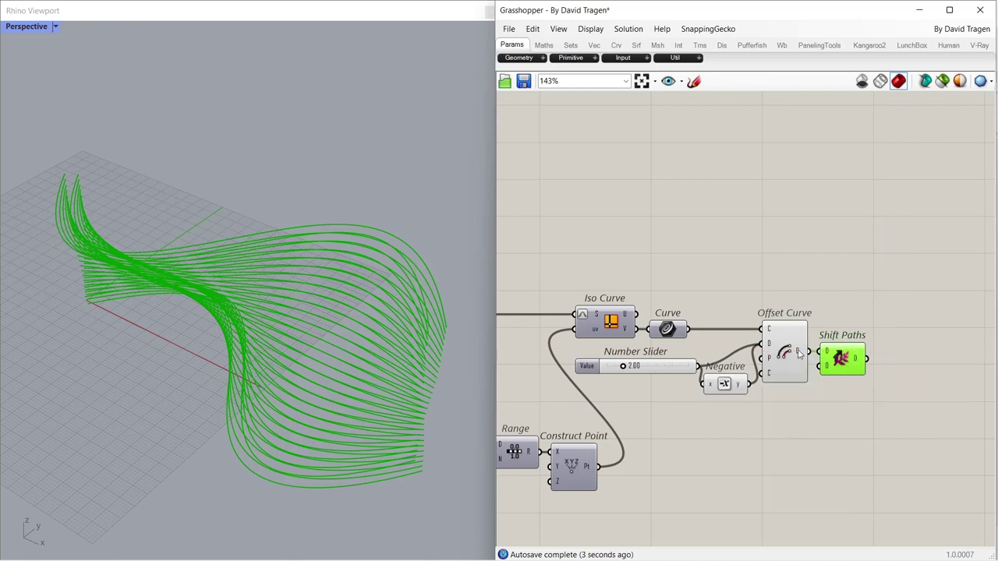
pyautogui.moveTo(798, 355)
# - Add a second Loft component and connect the Shift Paths output to its curves input (C)
pyautogui.doubleClick(888, 367)
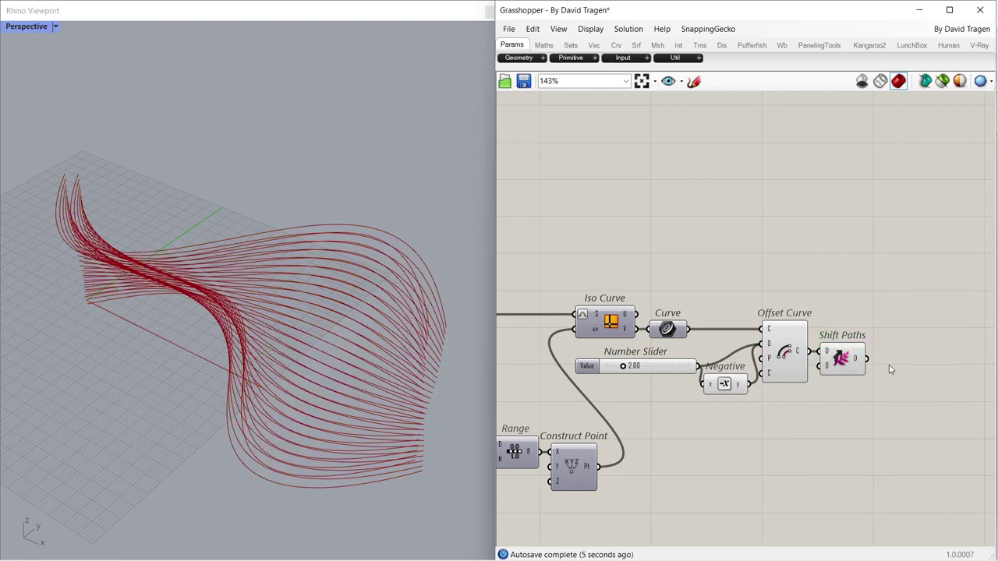
pyautogui.write('loft')
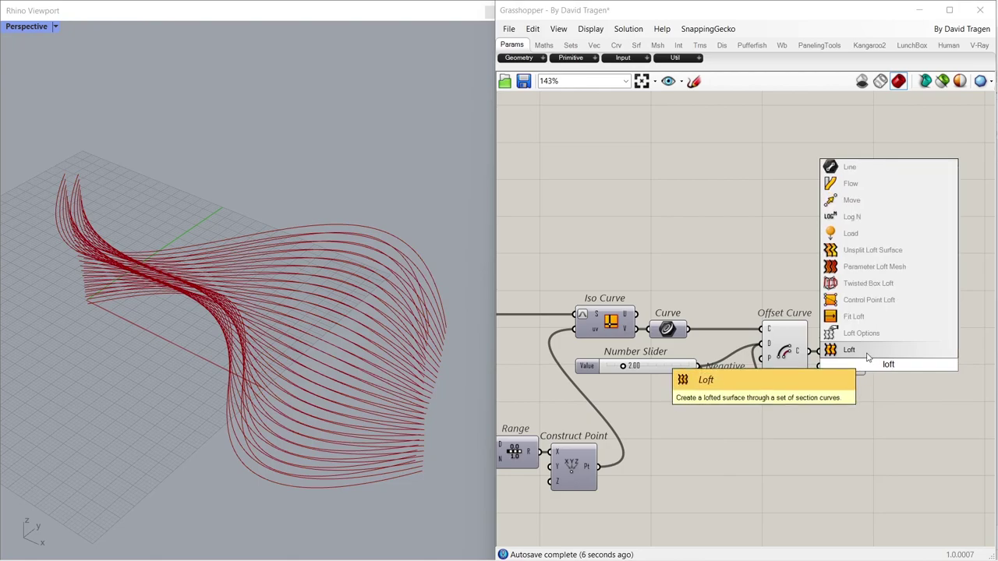
pyautogui.press('Return')
pyautogui.moveTo(880, 363); pyautogui.dragTo(889, 360)
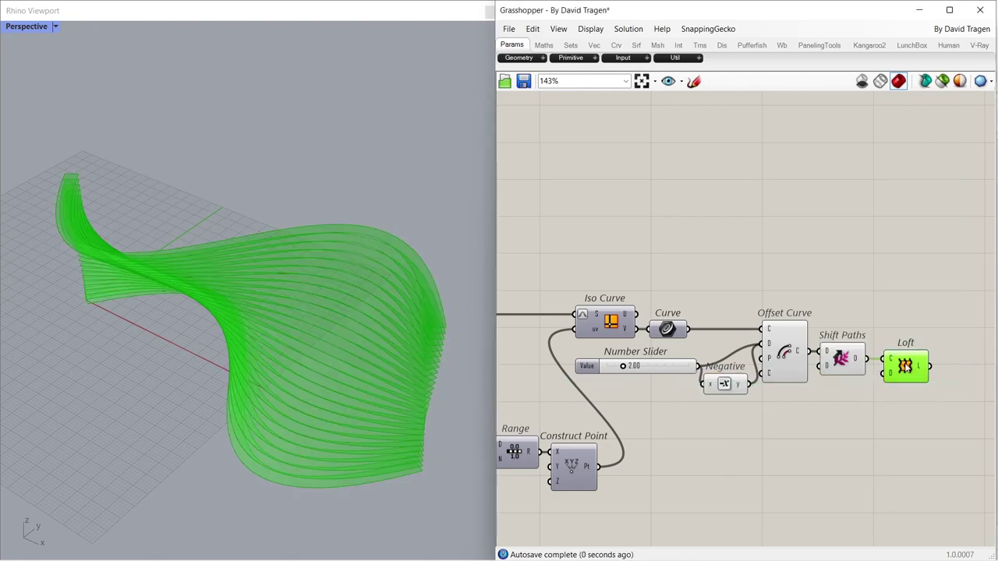
# - Turn off the previews of the Offset Curve and Shift Paths components and inspect the lofted strips in the viewport
pyautogui.moveTo(846, 309); pyautogui.dragTo(799, 366)
pyautogui.click(806, 415)
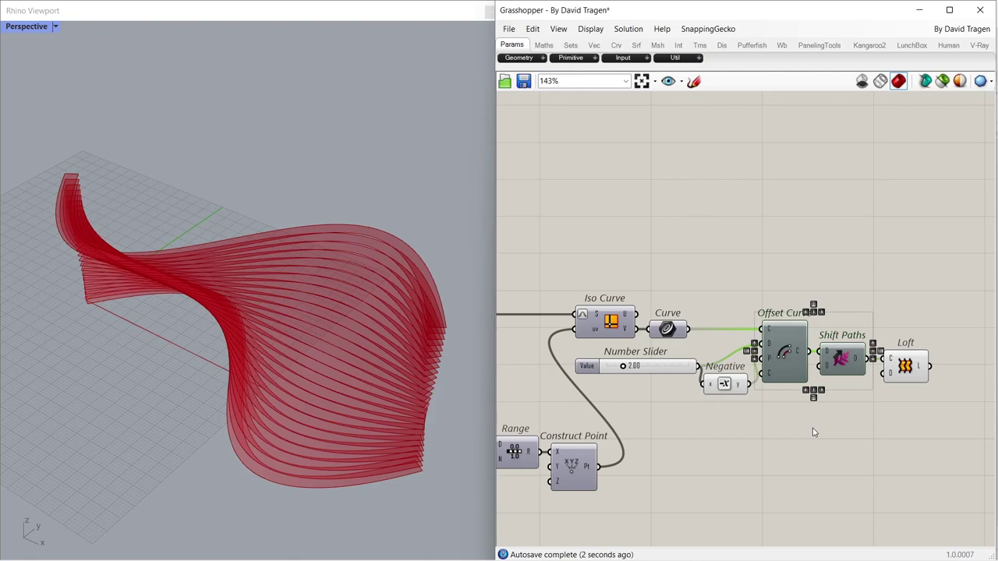
pyautogui.moveTo(431, 404); pyautogui.dragTo(372, 354, button='right')
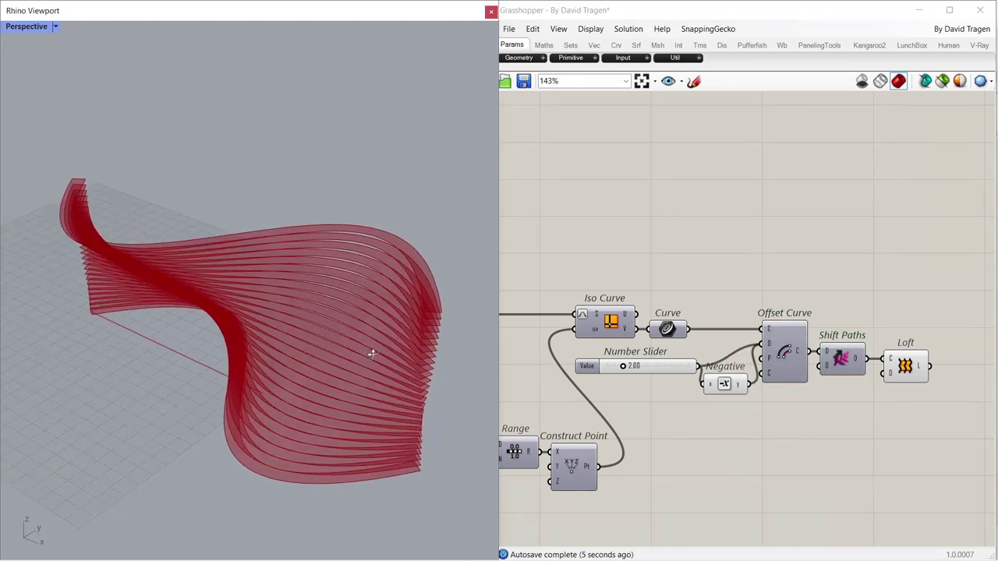
# - Add an Extrude component beside the second Loft and connect the Loft output to its base input (B)
pyautogui.click(869, 402)
pyautogui.doubleClick(964, 392)
pyautogui.write('extr')
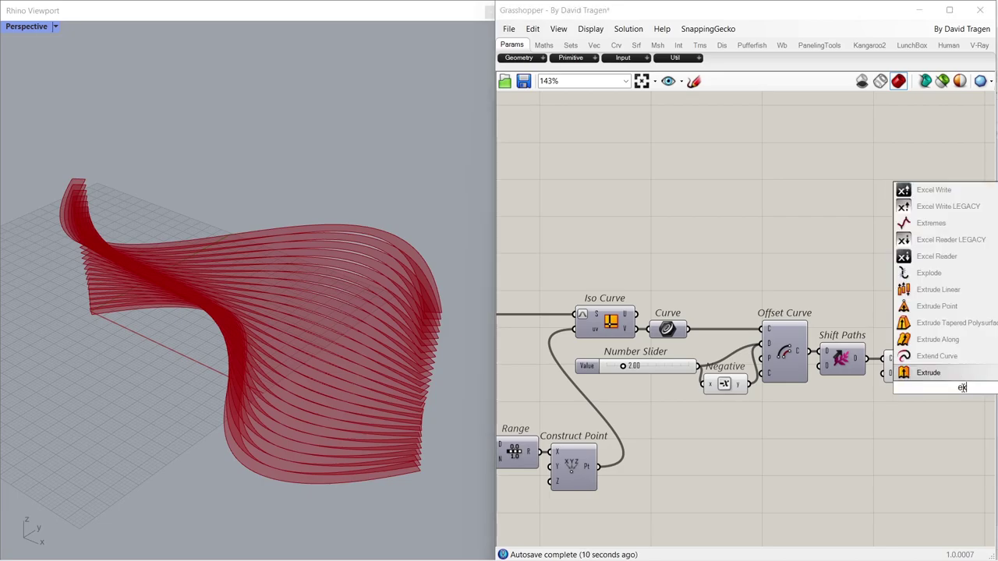
pyautogui.click(929, 373)
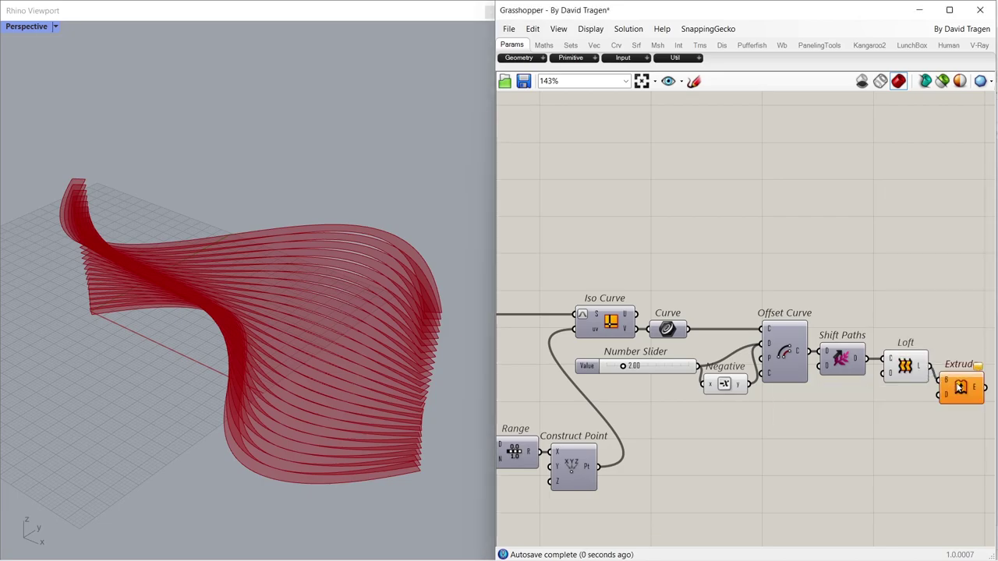
pyautogui.moveTo(959, 390); pyautogui.dragTo(964, 375)
# - Add a Unit Z component below the Loft and connect its vector output to the Extrude's direction input (D)
pyautogui.doubleClick(925, 406)
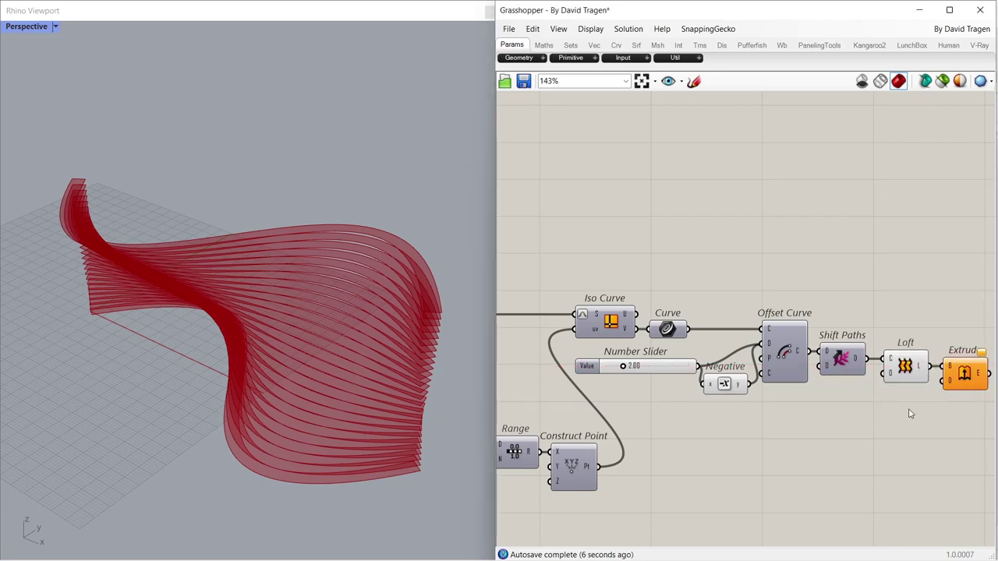
pyautogui.write('z')
pyautogui.click(878, 398)
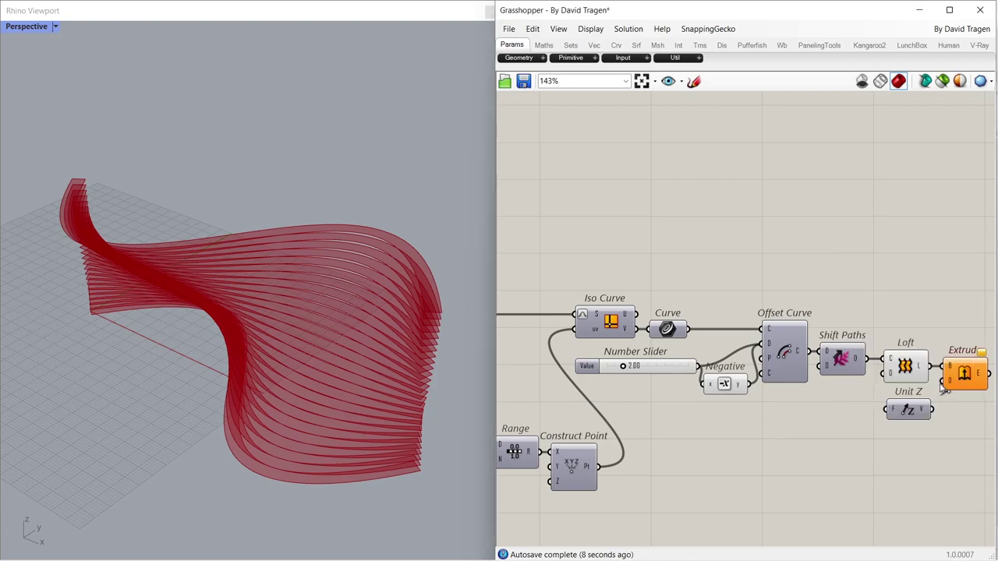
pyautogui.moveTo(942, 382); pyautogui.dragTo(906, 415)
# - Turn off the second Loft's preview and inspect the extruded layers in the viewport
pyautogui.click(907, 375)
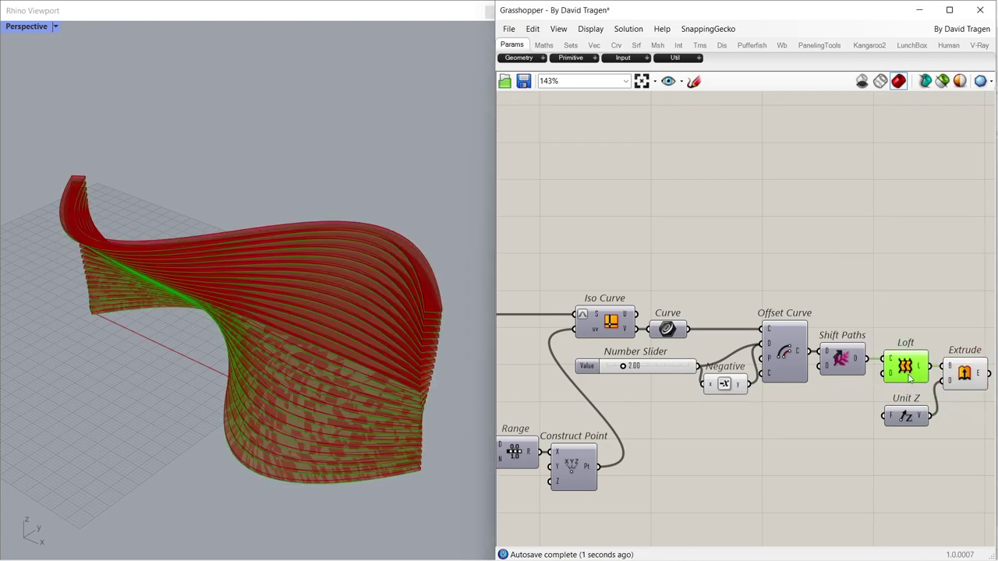
pyautogui.click(860, 413)
pyautogui.moveTo(343, 381); pyautogui.dragTo(318, 389, button='right')
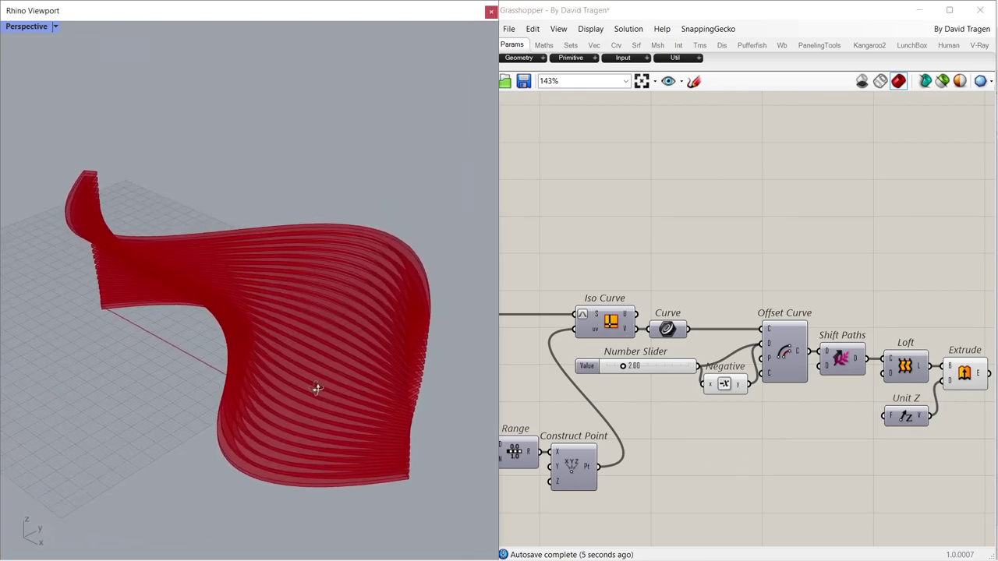
# - Add an End Points component below the number slider and connect the Curve parameter's output to its input (C)
pyautogui.click(686, 439)
pyautogui.doubleClick(686, 439)
pyautogui.write('end')
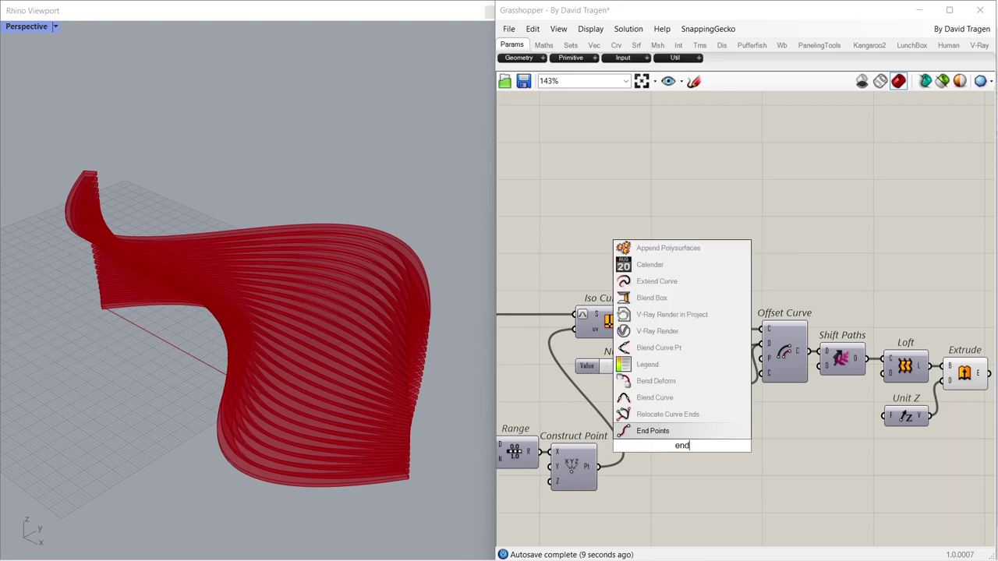
pyautogui.click(663, 433)
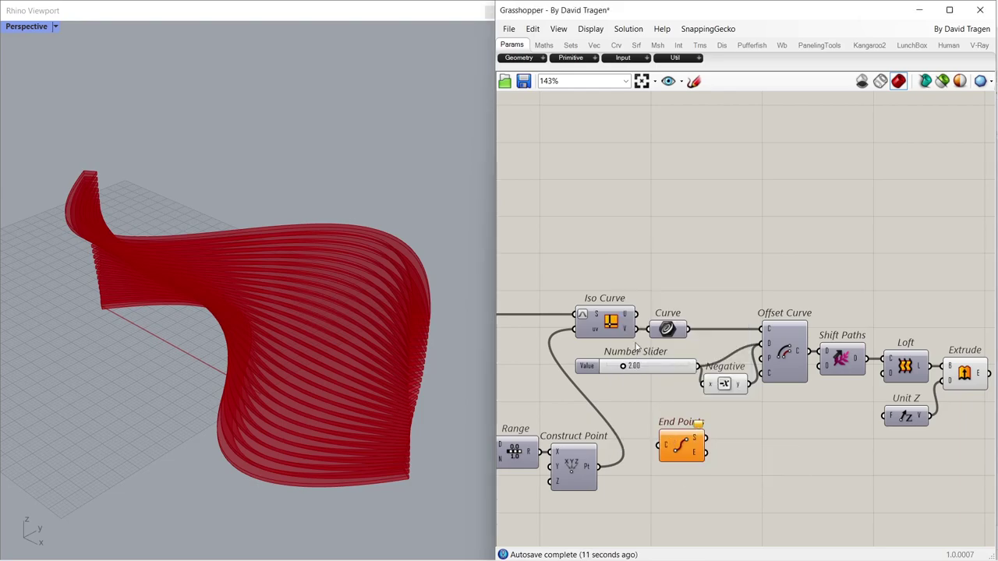
pyautogui.moveTo(643, 366); pyautogui.dragTo(680, 456)
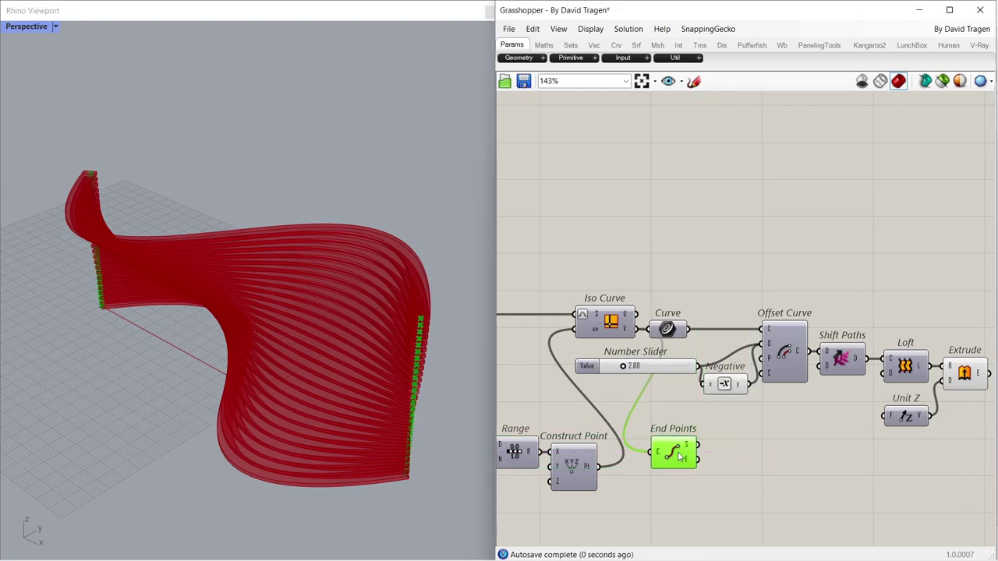
pyautogui.click(742, 464)
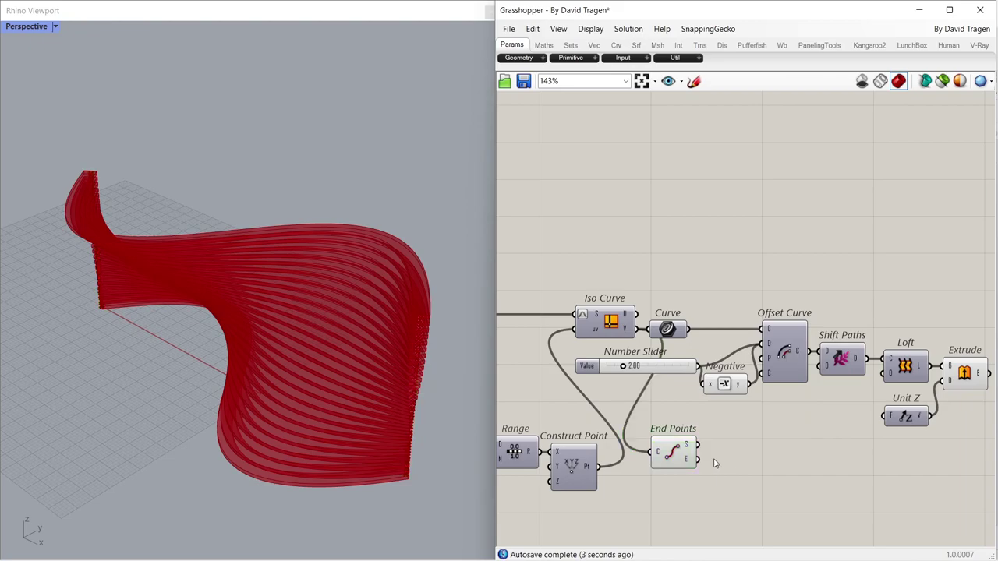
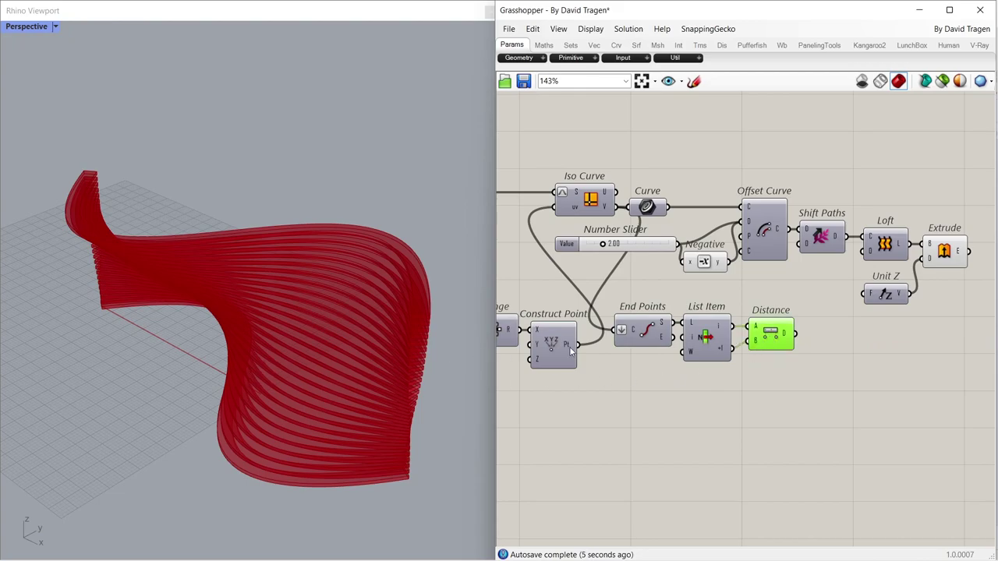
# - Connect the Distance output to the Unit Z factor input (F) and place Unit Z beside the Distance component
pyautogui.click(774, 371)
pyautogui.moveTo(796, 336); pyautogui.dragTo(868, 299)
pyautogui.click(941, 261)
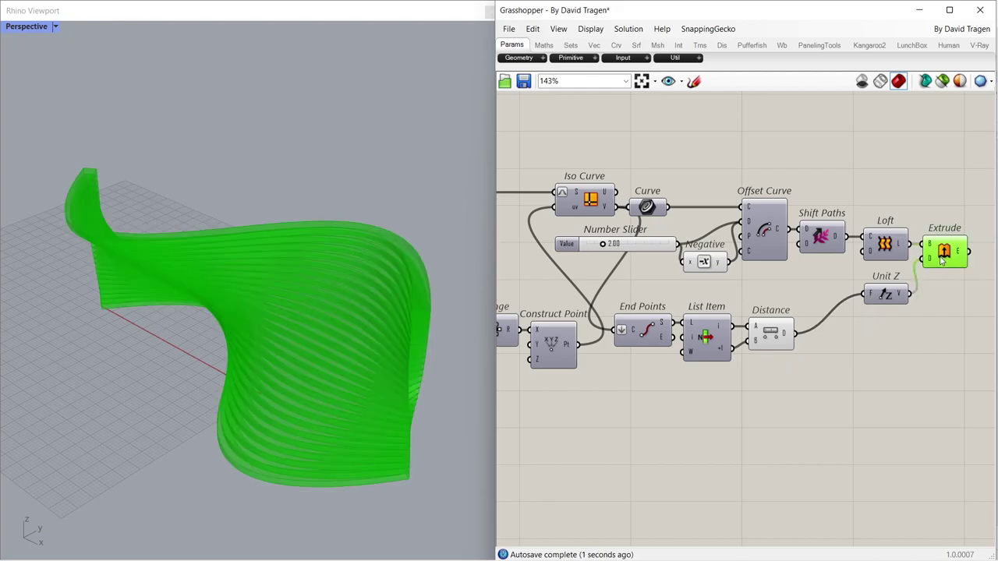
pyautogui.moveTo(425, 417)
pyautogui.mouseDown(button='right')
pyautogui.moveTo(392, 351)
pyautogui.moveTo(412, 402)
pyautogui.moveTo(423, 403)
pyautogui.mouseUp(button='right')
pyautogui.click(704, 407)
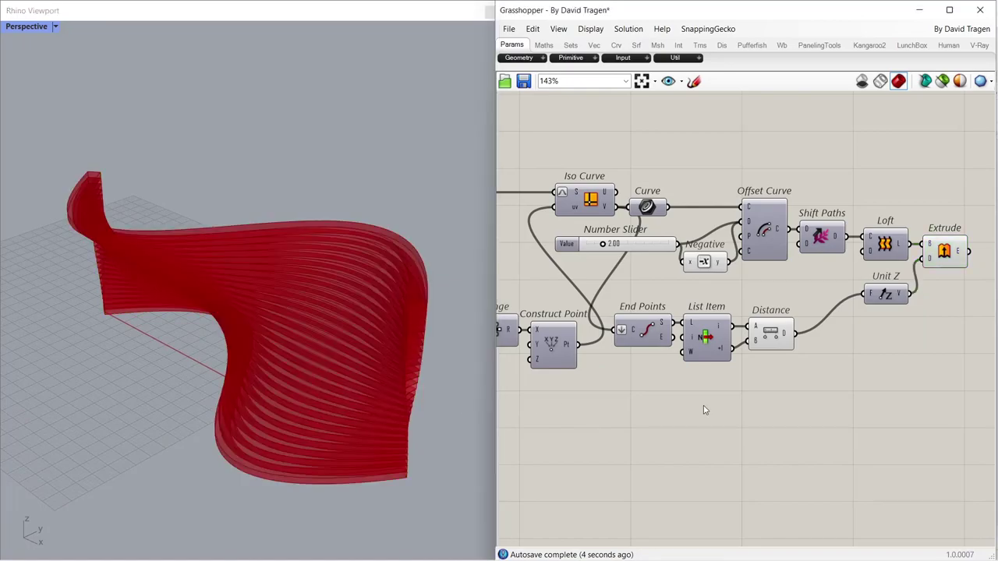
pyautogui.moveTo(887, 300); pyautogui.dragTo(843, 341)
pyautogui.click(797, 371)
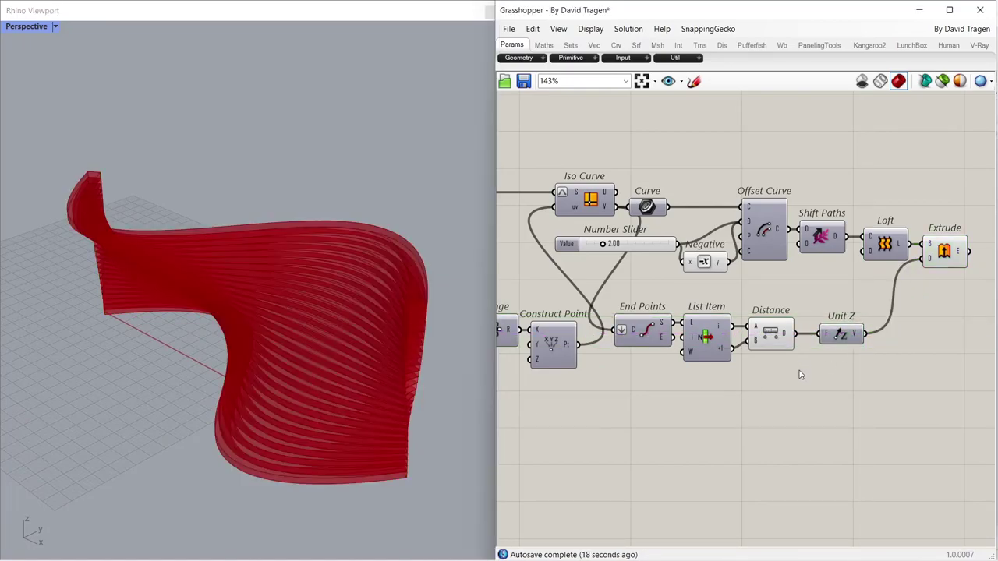
# - Add a Relay and connect the Divide Curve's points output (P) to it
pyautogui.scroll(-4, 803, 366)
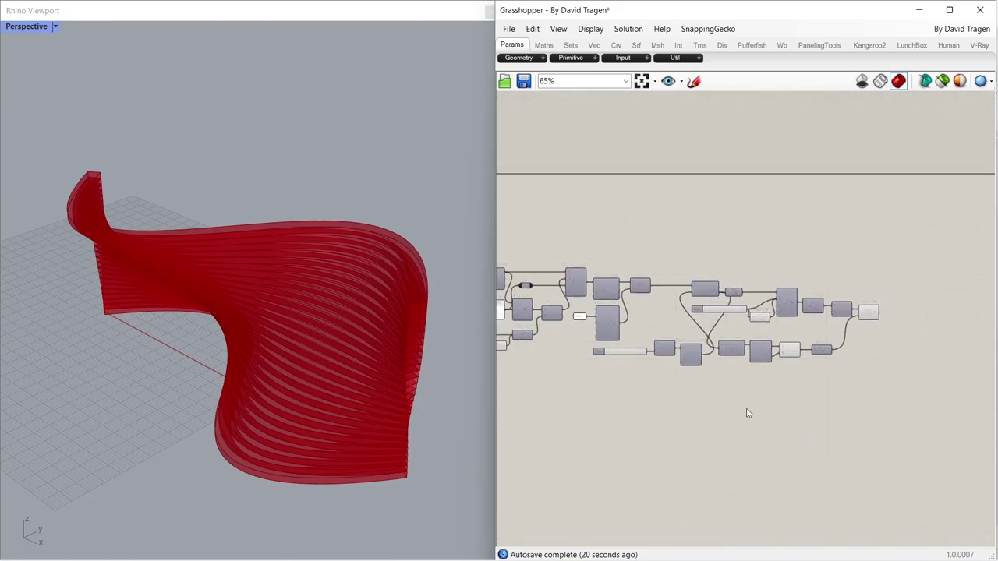
pyautogui.scroll(3, 637, 251)
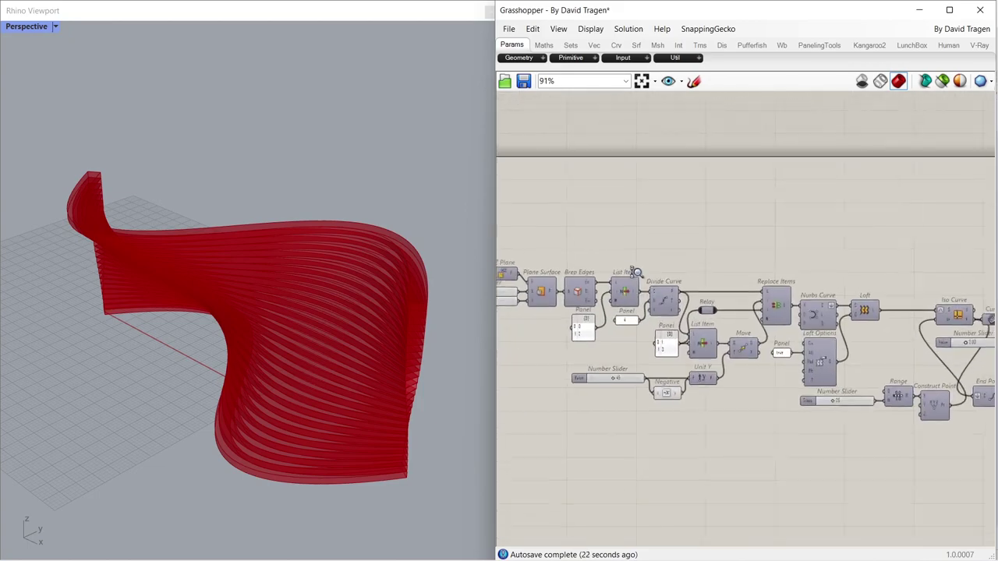
pyautogui.moveTo(786, 421); pyautogui.dragTo(747, 392, button='right')
pyautogui.doubleClick(732, 430)
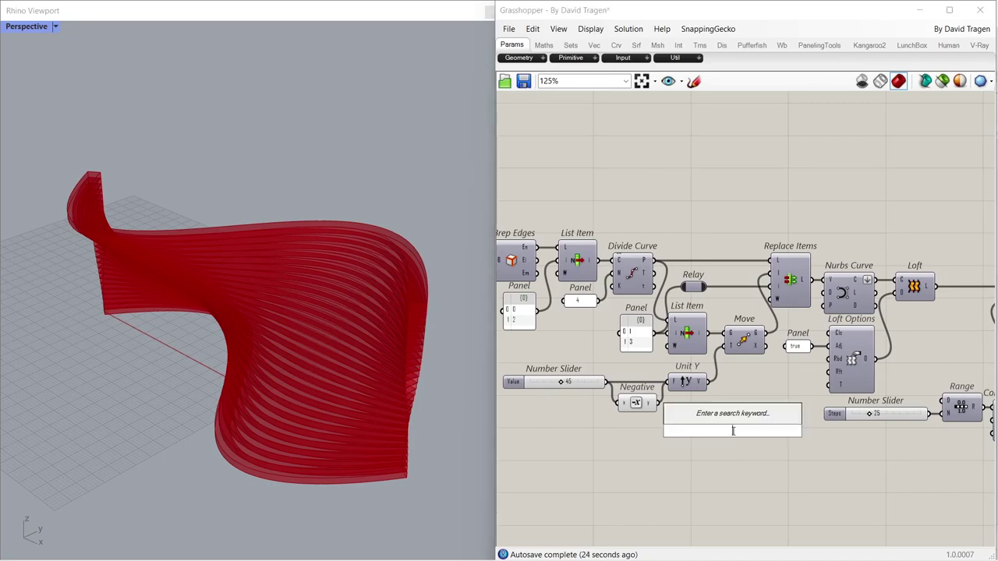
pyautogui.write('re')
pyautogui.press('Up')
pyautogui.press('Up')
pyautogui.press('Up')
pyautogui.press('Up')
pyautogui.press('Up')
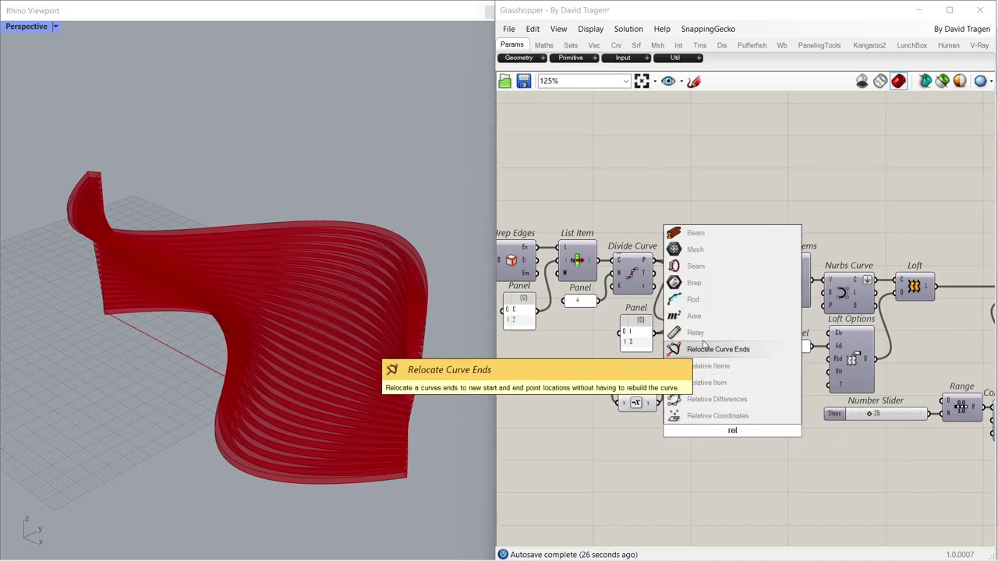
pyautogui.press('Return')
pyautogui.moveTo(654, 262); pyautogui.dragTo(750, 484)
# - Move the Relay to the open canvas area below Construct Point and End Points
pyautogui.doubleClick(782, 478)
pyautogui.keyDown('ctrl'); pyautogui.moveTo(702, 413); pyautogui.dragTo(704, 462, button='right'); pyautogui.keyUp('ctrl')
pyautogui.moveTo(875, 447); pyautogui.dragTo(698, 446, button='right')
pyautogui.moveTo(590, 447); pyautogui.dragTo(708, 445)
pyautogui.scroll(4, 774, 460)
pyautogui.moveTo(770, 410)
pyautogui.keyDown('ctrl'); pyautogui.mouseDown(button='right')
pyautogui.moveTo(762, 374)
pyautogui.moveTo(763, 400)
pyautogui.mouseUp(button='right'); pyautogui.keyUp('ctrl')
pyautogui.click(623, 409)
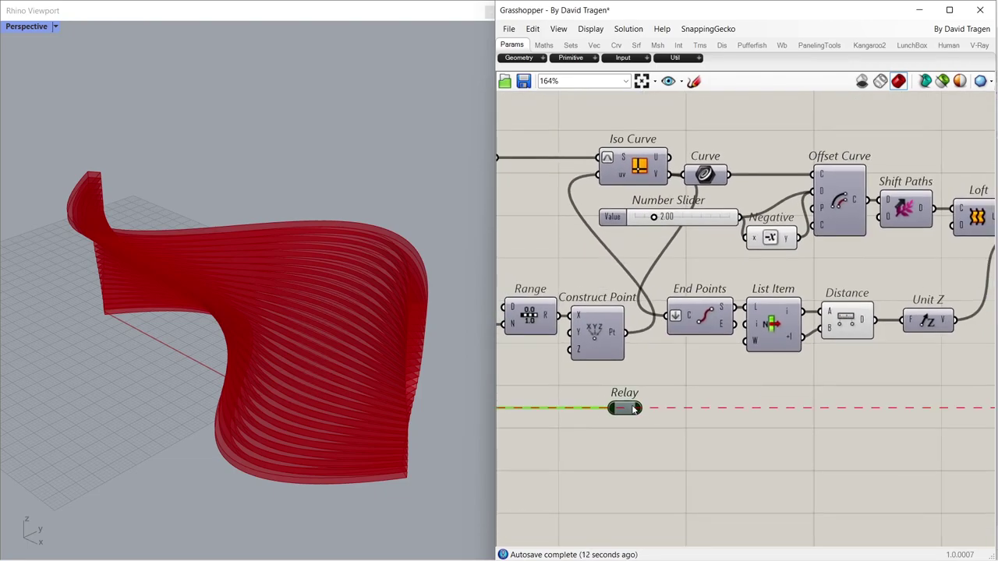
# - Add a Cherry Picker component, connect the Relay's output to it and align the Relay with its input
pyautogui.doubleClick(712, 417)
pyautogui.write('ch')
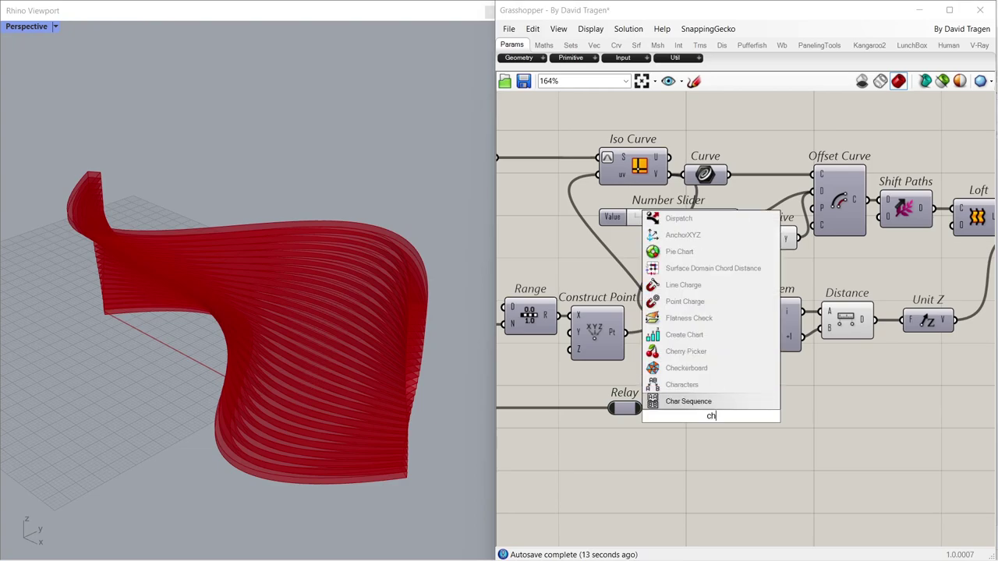
pyautogui.write('e')
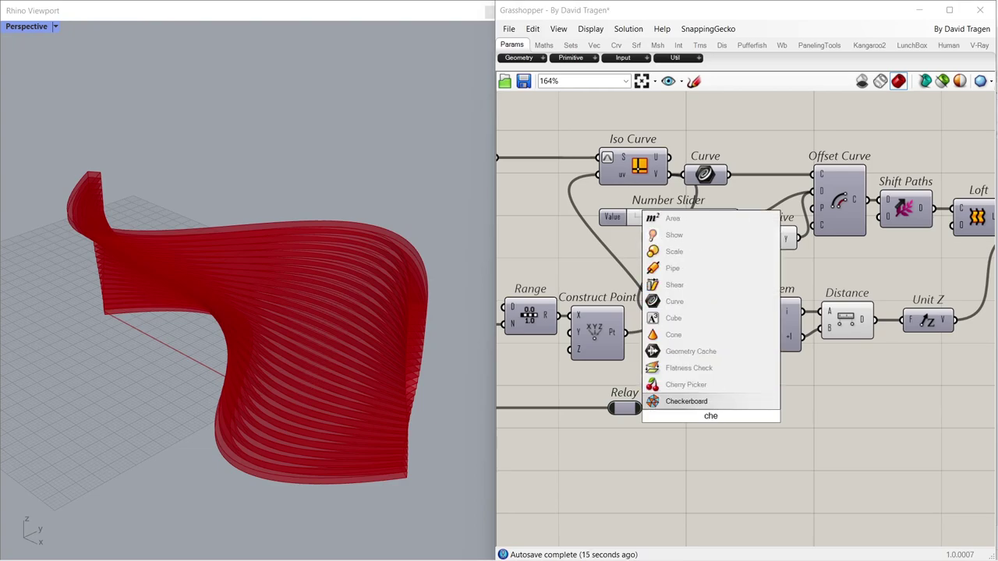
pyautogui.click(686, 384)
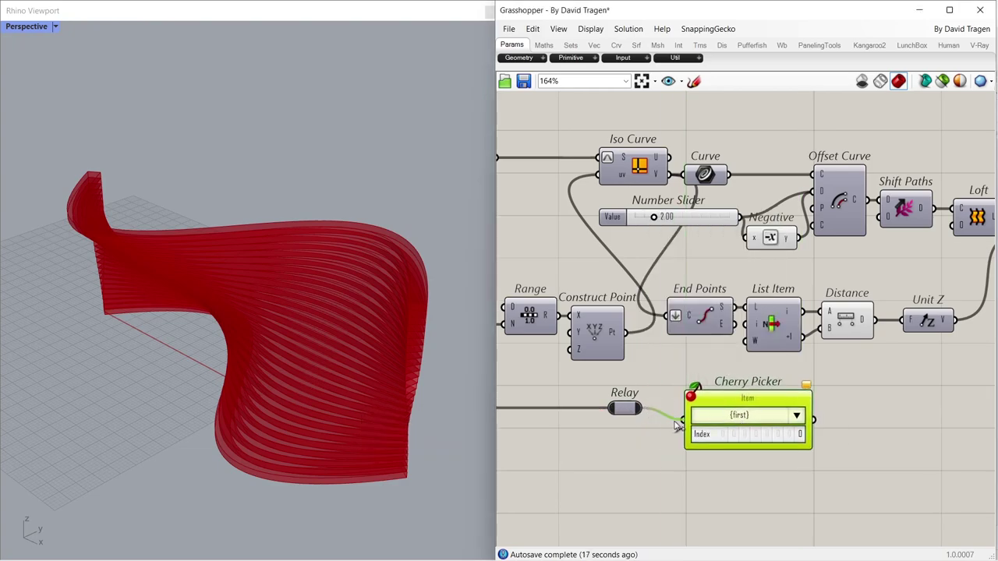
pyautogui.moveTo(638, 411)
pyautogui.mouseDown()
pyautogui.moveTo(651, 411)
pyautogui.moveTo(628, 424)
pyautogui.mouseUp()
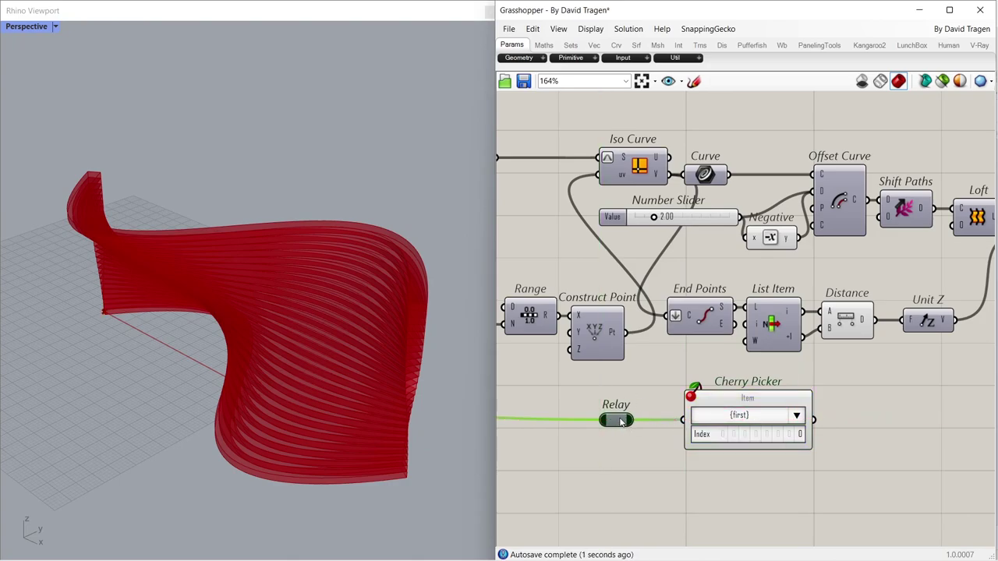
# - Set the Cherry Picker to path {0;0;1} and index 2, and limit the preview to selected objects
pyautogui.click(797, 417)
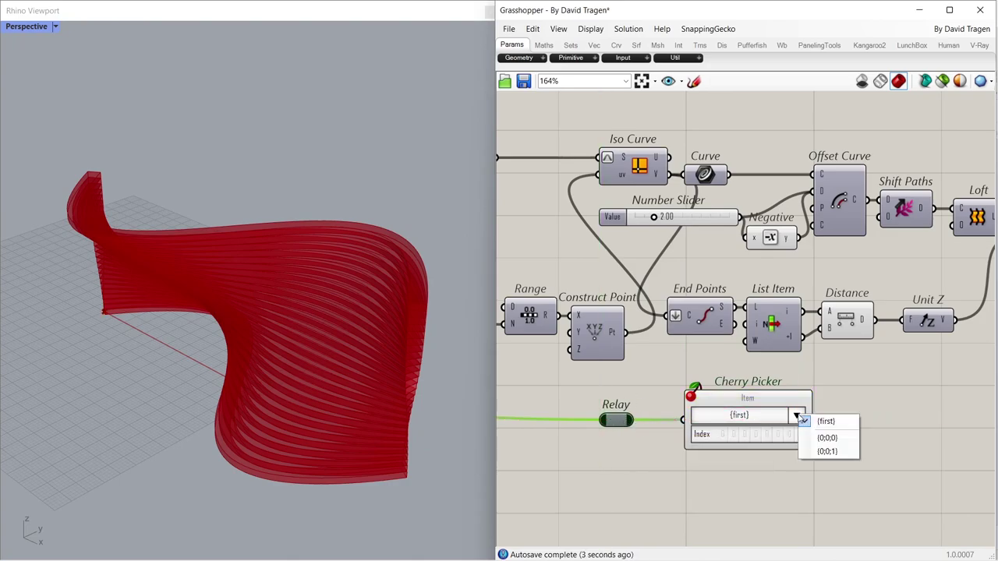
pyautogui.click(820, 452)
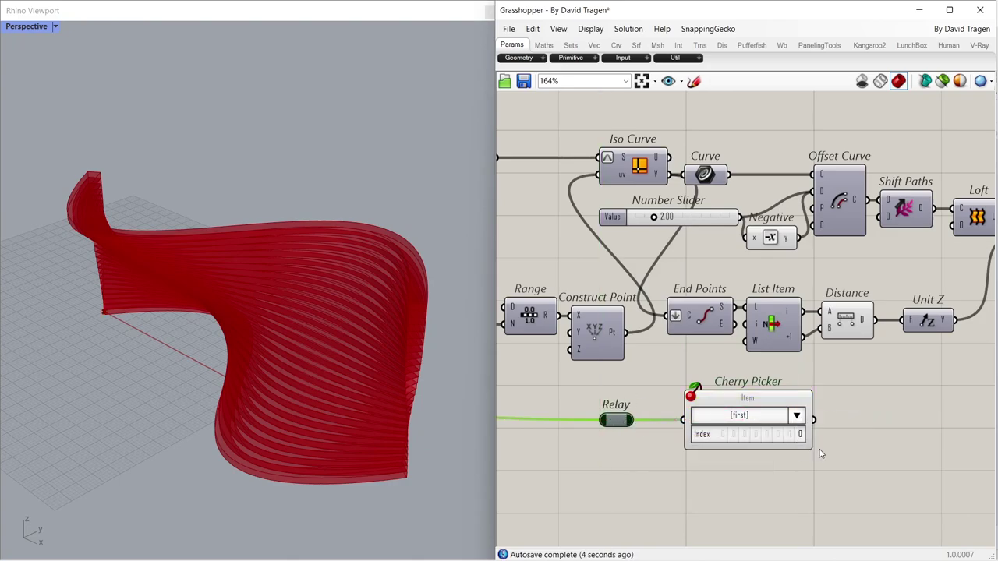
pyautogui.click(780, 436)
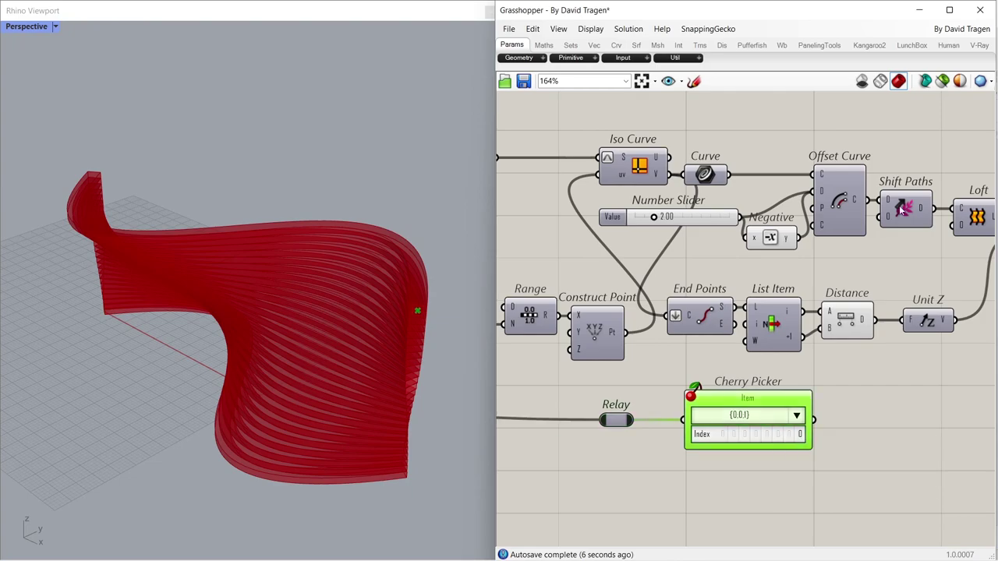
pyautogui.click(942, 82)
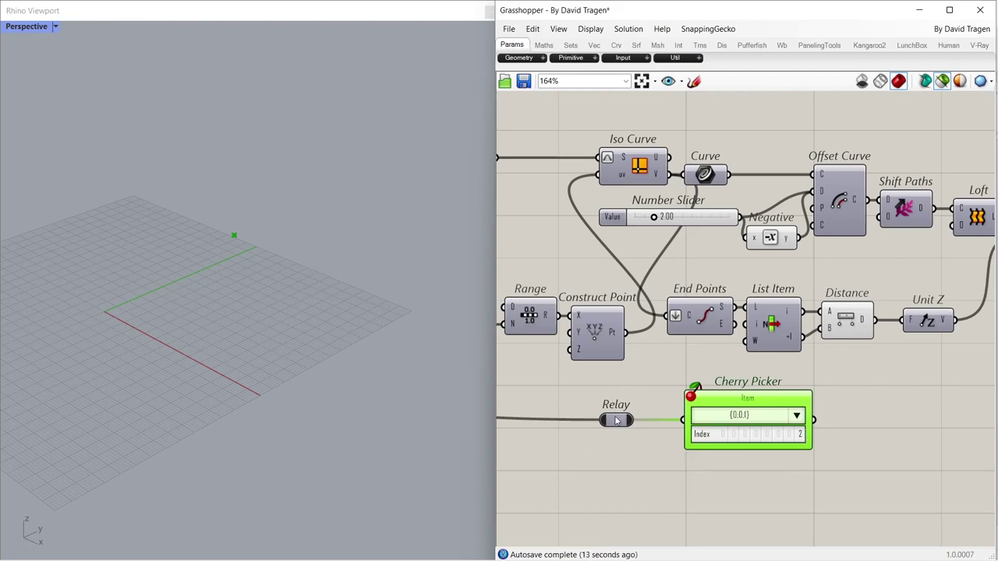
# - Delete the Relay feeding the Cherry Picker and align the Cherry Picker below End Points
pyautogui.click(616, 421)
pyautogui.press('Delete')
pyautogui.moveTo(713, 421)
pyautogui.mouseDown()
pyautogui.moveTo(713, 403)
pyautogui.moveTo(697, 408)
pyautogui.mouseUp()
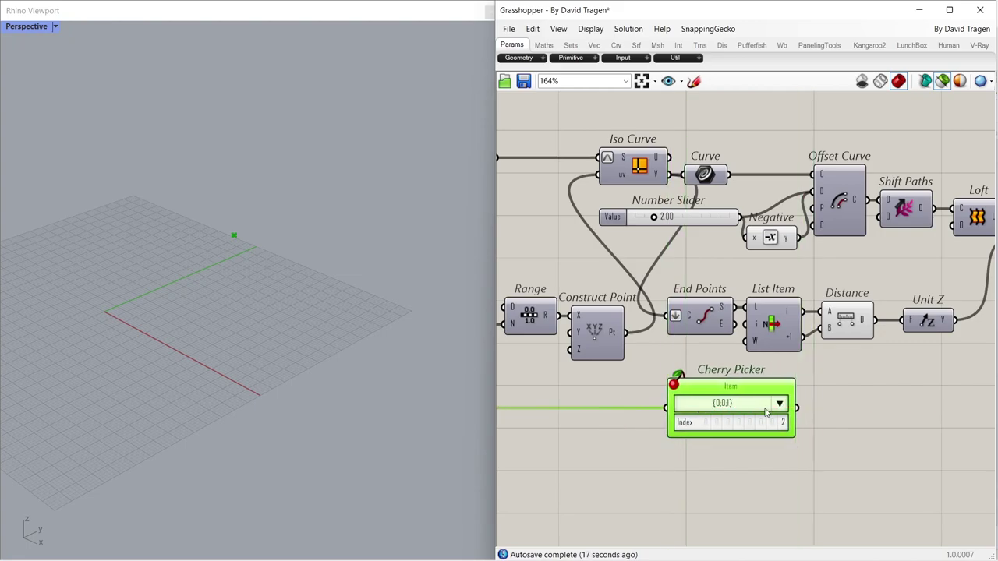
pyautogui.click(847, 414)
# - Switch off the selected-only preview and select the Cherry Picker to check its point on the model
pyautogui.moveTo(864, 351); pyautogui.dragTo(746, 374, button='right')
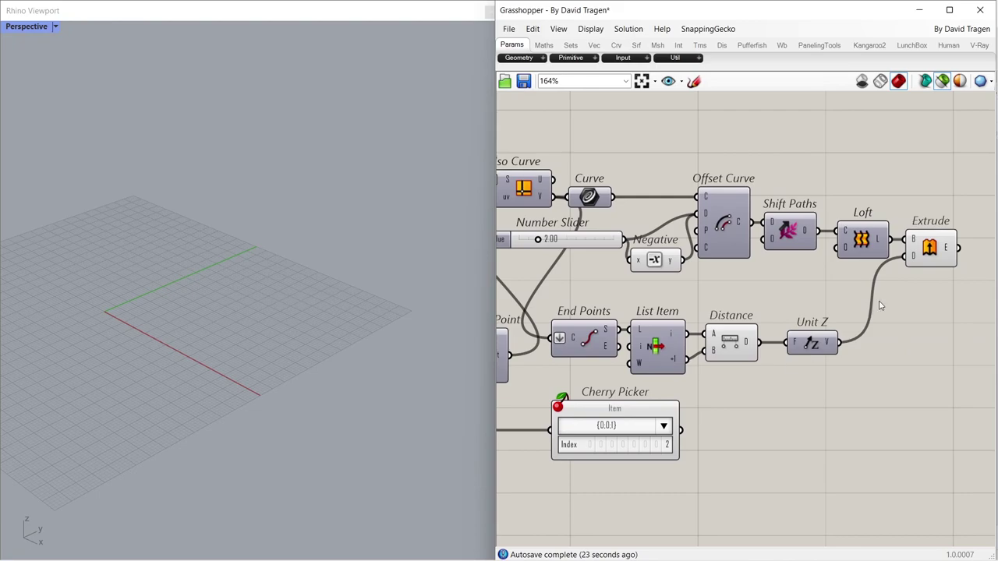
pyautogui.click(943, 82)
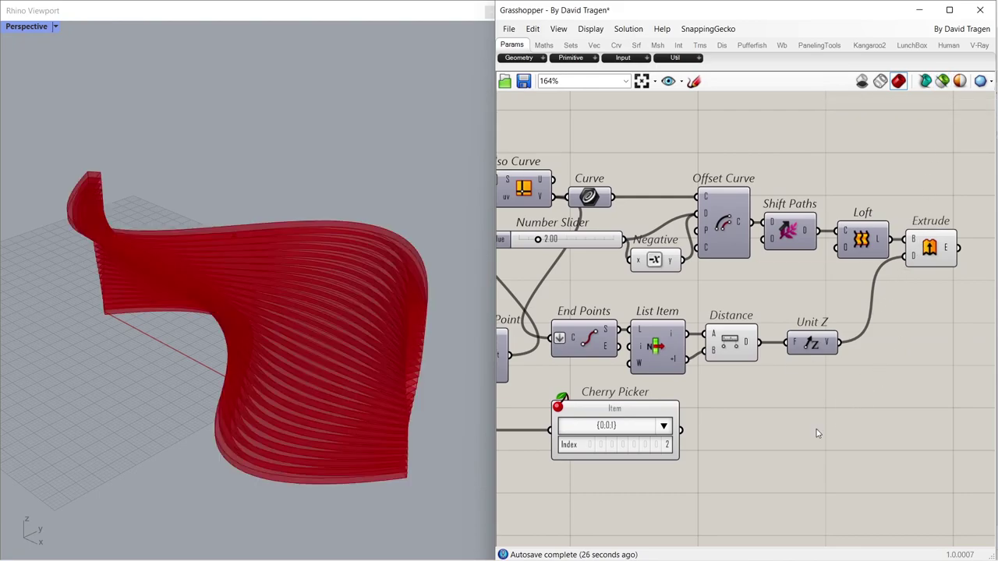
pyautogui.click(633, 438)
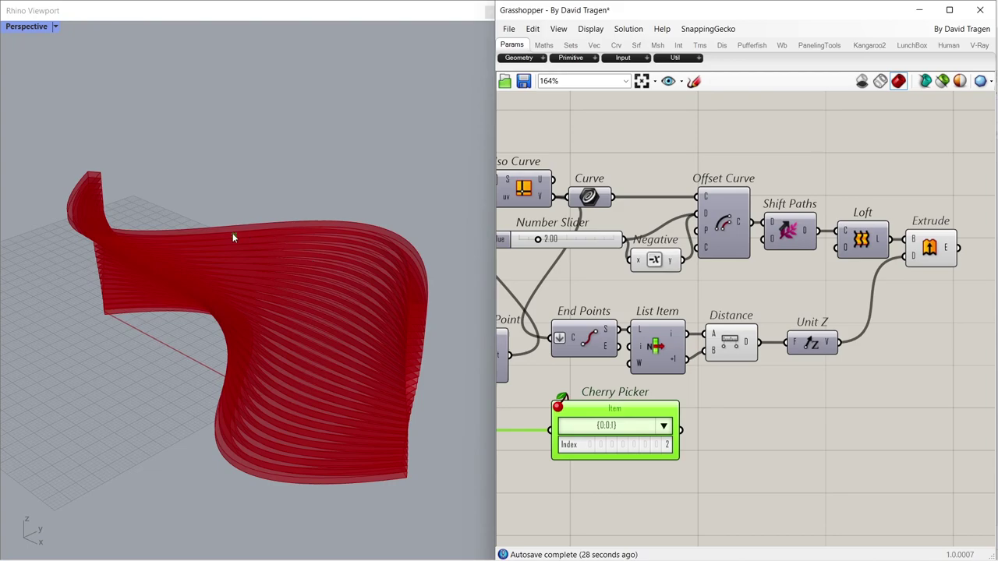
# - Add a Move component, connect the Cherry Picker to its geometry input and Unit Z to its motion input, and inspect the moved point
pyautogui.doubleClick(741, 442)
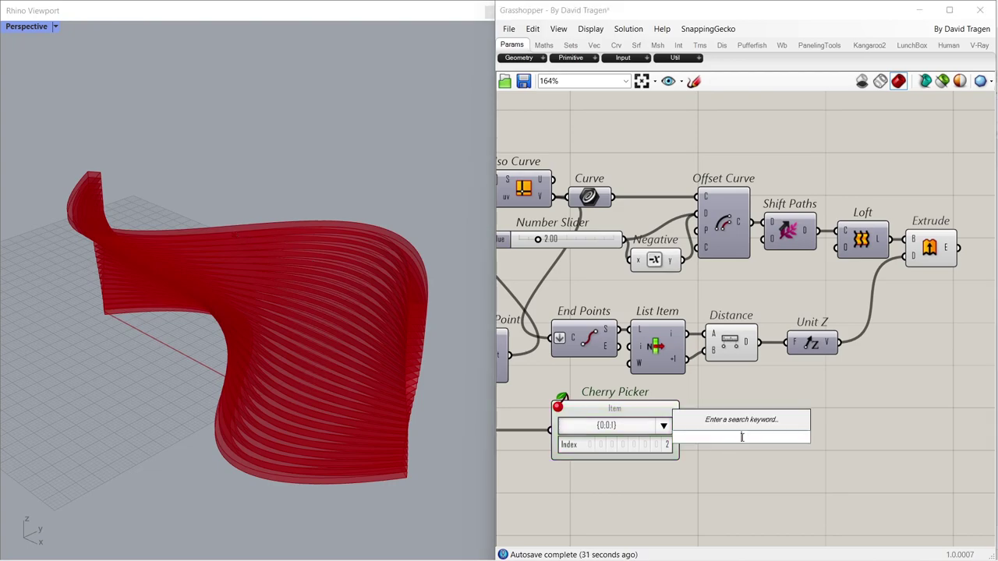
pyautogui.write('move')
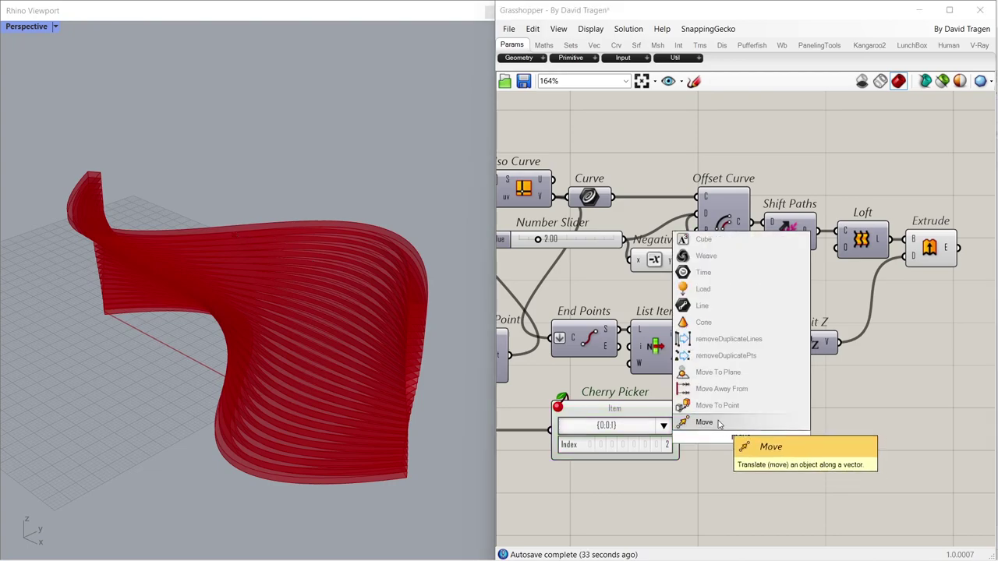
pyautogui.click(704, 423)
pyautogui.moveTo(764, 415); pyautogui.dragTo(820, 412)
pyautogui.moveTo(809, 346); pyautogui.dragTo(806, 446)
pyautogui.click(833, 439)
pyautogui.moveTo(296, 258); pyautogui.dragTo(268, 250, button='right')
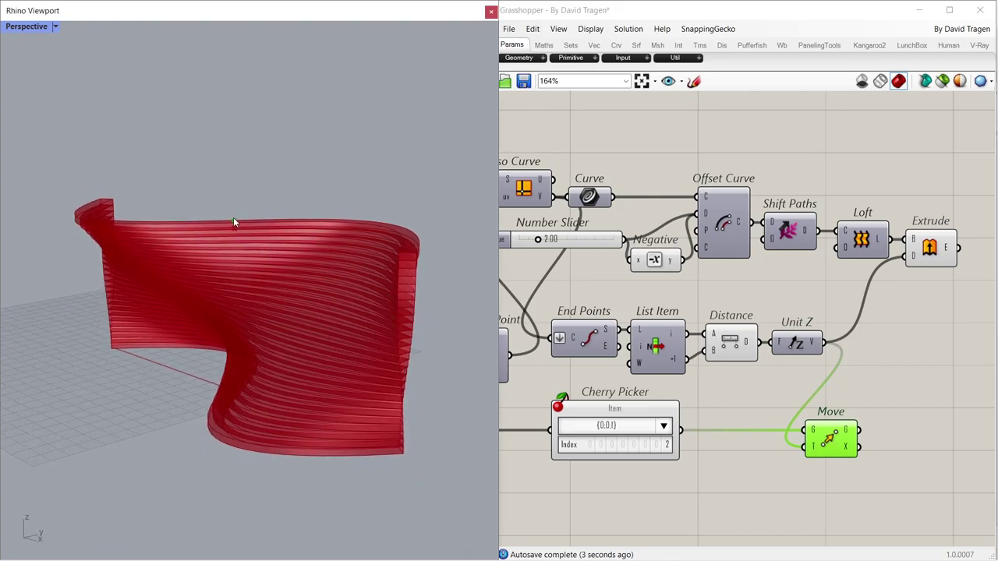
pyautogui.scroll(6, 233, 219)
pyautogui.scroll(-8, 238, 247)
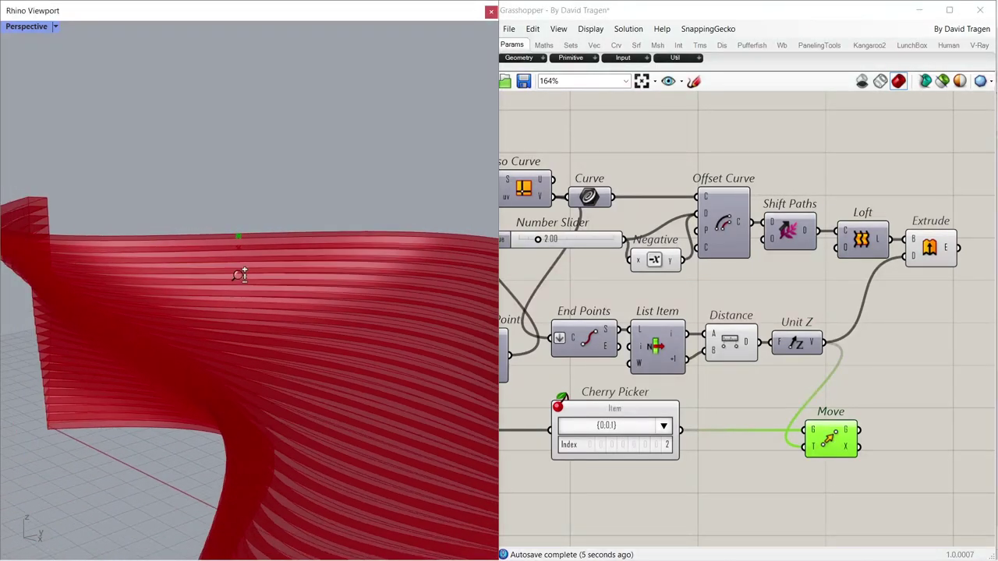
# - Add an Ellipse component beside Move, feed the moved point into its plane input, and hide Move's preview
pyautogui.moveTo(264, 310); pyautogui.dragTo(279, 324, button='right')
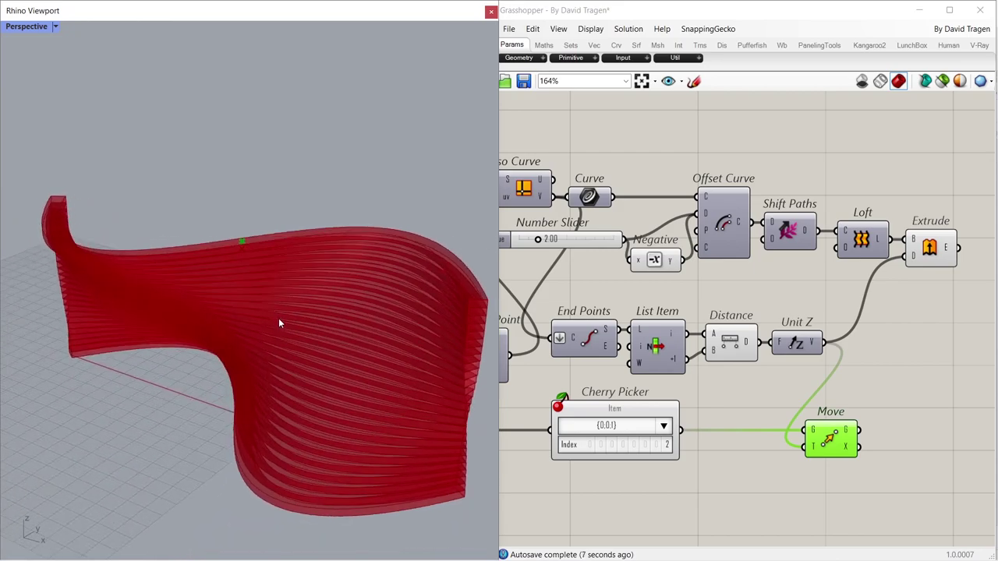
pyautogui.moveTo(904, 430); pyautogui.dragTo(831, 414, button='right')
pyautogui.click(831, 421)
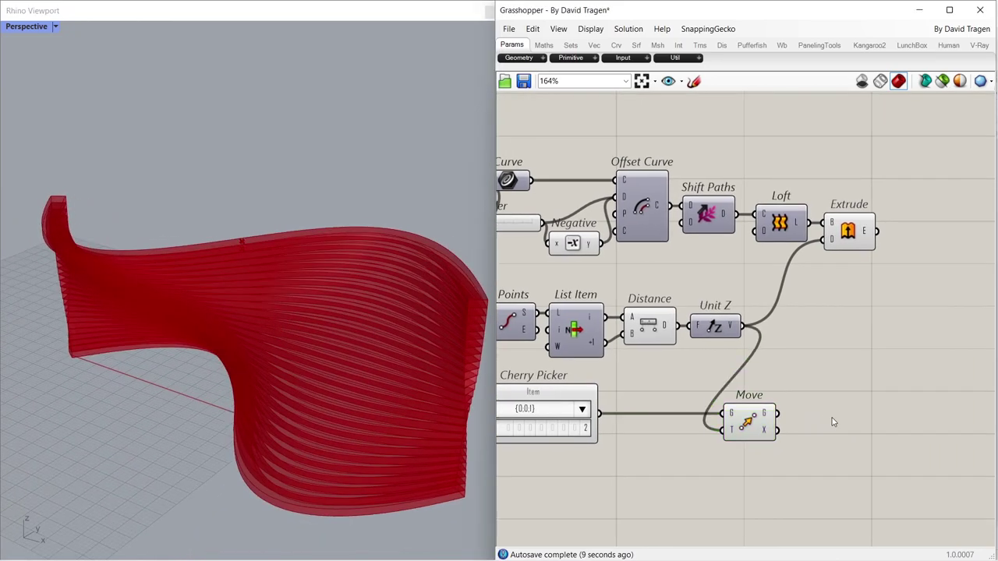
pyautogui.doubleClick(832, 417)
pyautogui.write('ellipse')
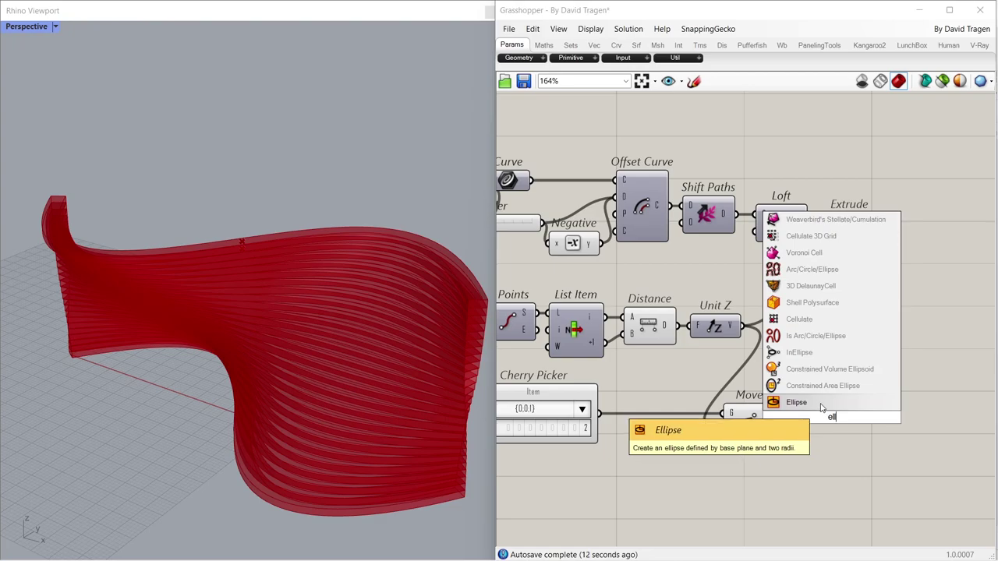
pyautogui.click(824, 407)
pyautogui.moveTo(795, 407); pyautogui.dragTo(801, 399)
pyautogui.moveTo(827, 417); pyautogui.dragTo(831, 430)
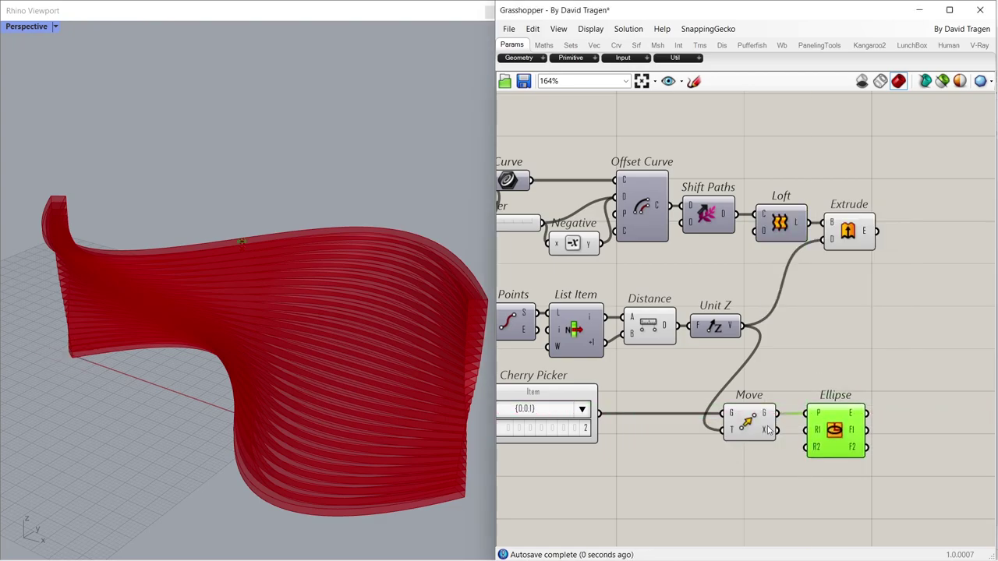
pyautogui.click(751, 422)
pyautogui.hotkey('ctrl', 'q')
# - Add a number slider set to 70 and connect it to the Ellipse's first radius input
pyautogui.doubleClick(733, 489)
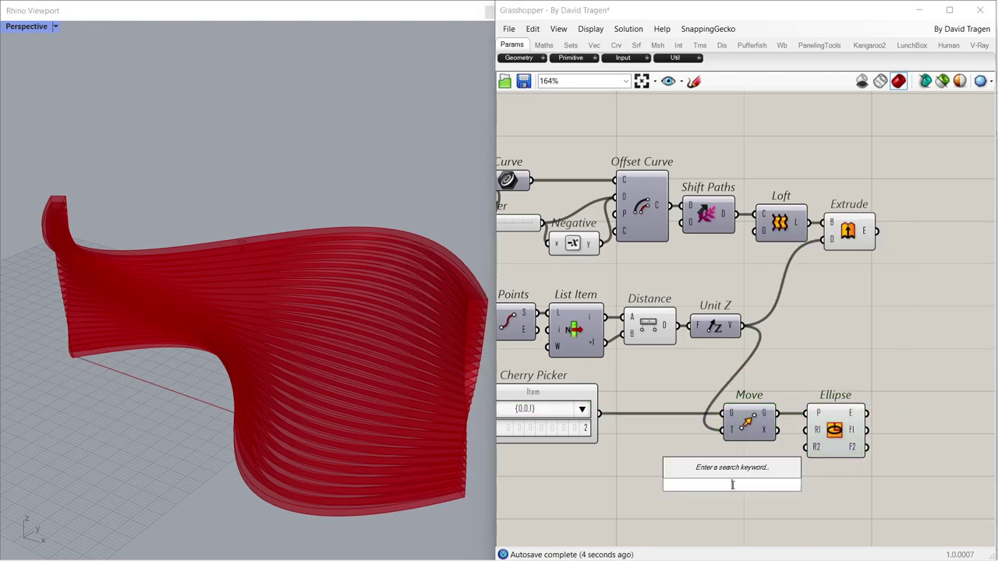
pyautogui.write('70')
pyautogui.press('Return')
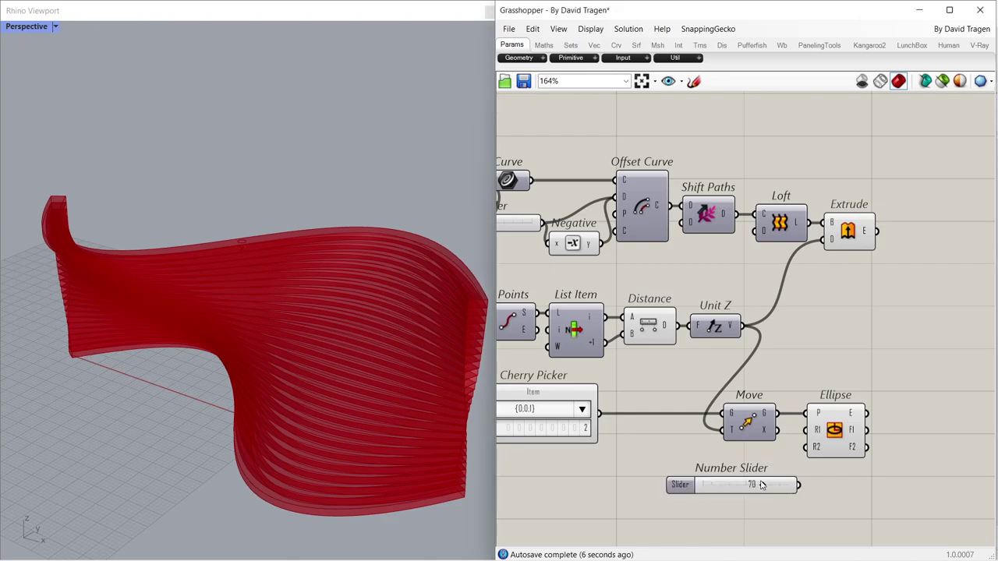
pyautogui.moveTo(772, 484); pyautogui.dragTo(759, 474)
pyautogui.moveTo(801, 433); pyautogui.dragTo(806, 429)
pyautogui.moveTo(747, 473); pyautogui.dragTo(749, 474)
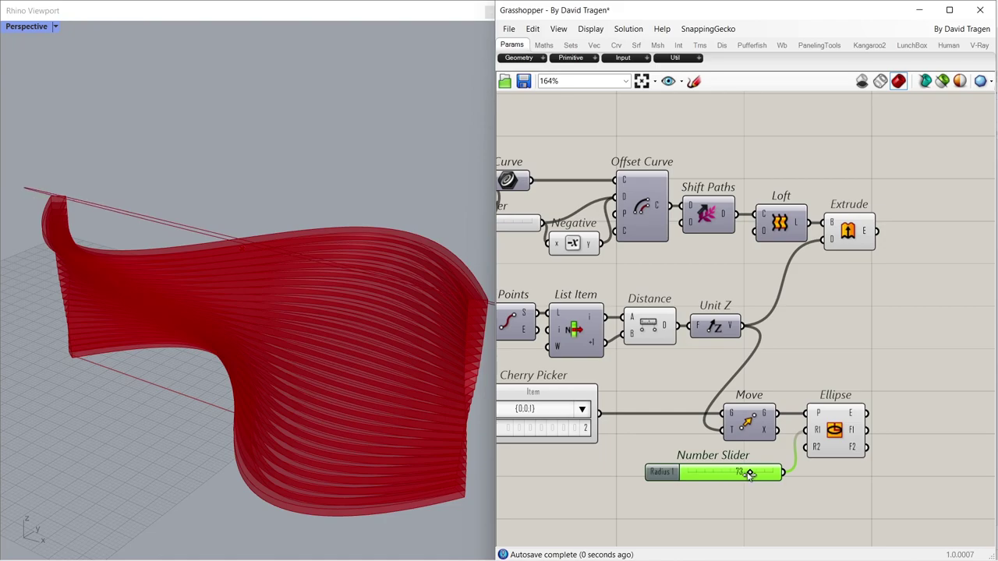
pyautogui.click(731, 502)
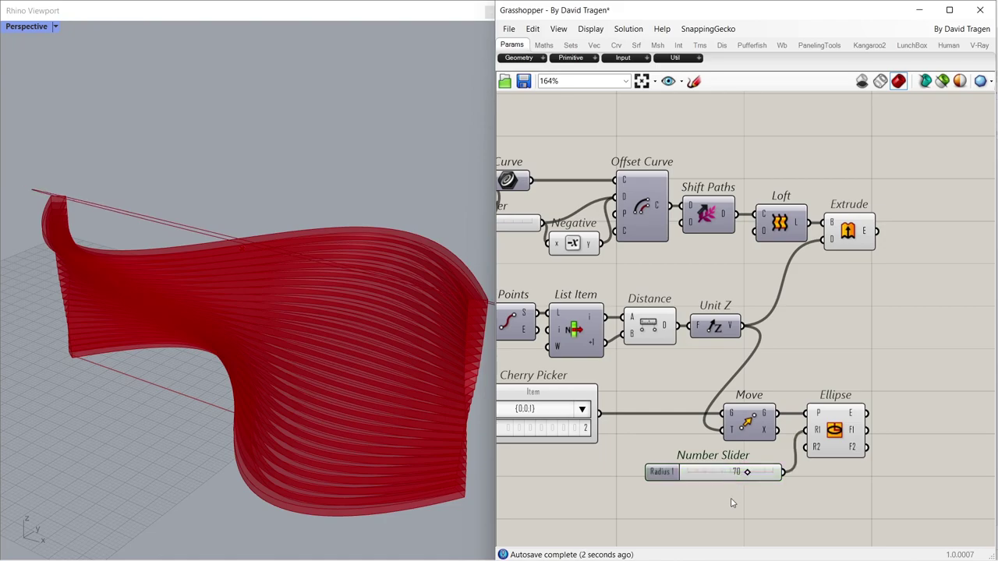
# - Add a second number slider set to 45 and connect it to the Ellipse's second radius input
pyautogui.doubleClick(731, 503)
pyautogui.write('45')
pyautogui.press('Return')
pyautogui.moveTo(769, 493); pyautogui.dragTo(766, 488)
pyautogui.moveTo(801, 460); pyautogui.dragTo(831, 431)
pyautogui.moveTo(315, 326)
pyautogui.mouseDown(button='right')
pyautogui.moveTo(318, 343)
pyautogui.moveTo(315, 329)
pyautogui.mouseUp(button='right')
pyautogui.click(917, 381)
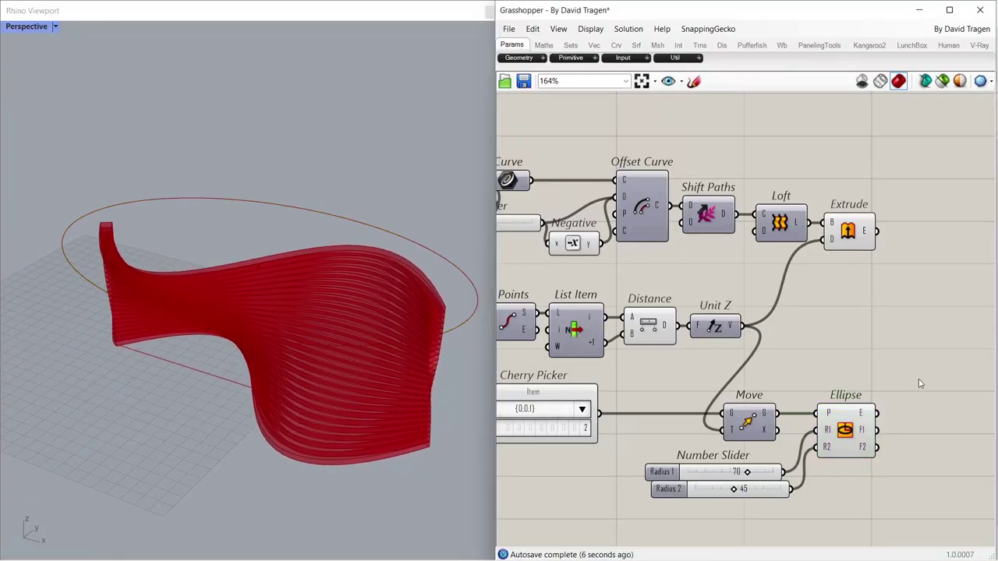
# - Add an Extrude component with the Ellipse curve as its base and a new Unit Z vector as its direction
pyautogui.doubleClick(918, 379)
pyautogui.write('extr')
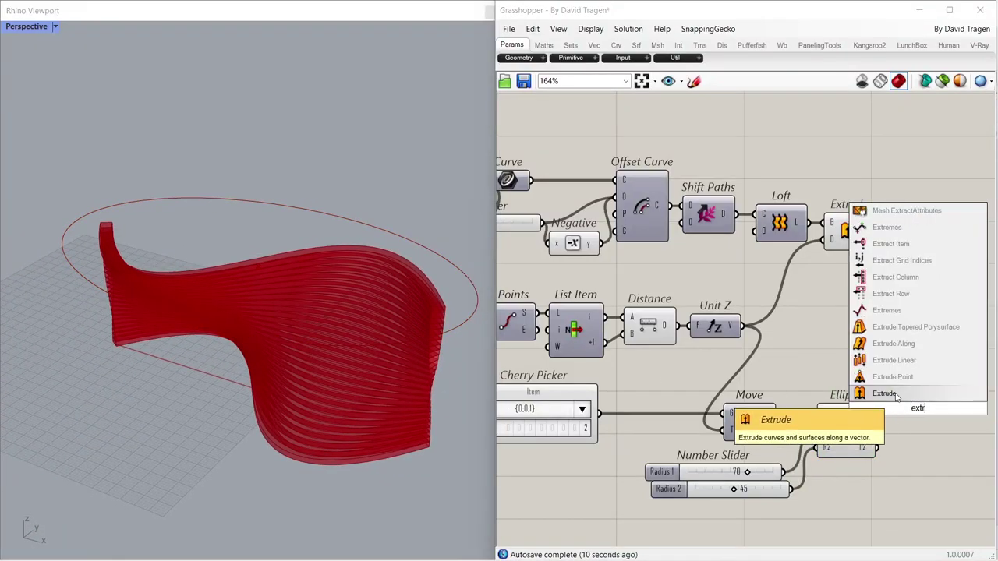
pyautogui.click(889, 417)
pyautogui.moveTo(898, 404); pyautogui.dragTo(906, 472)
pyautogui.doubleClick(845, 512)
pyautogui.write('z')
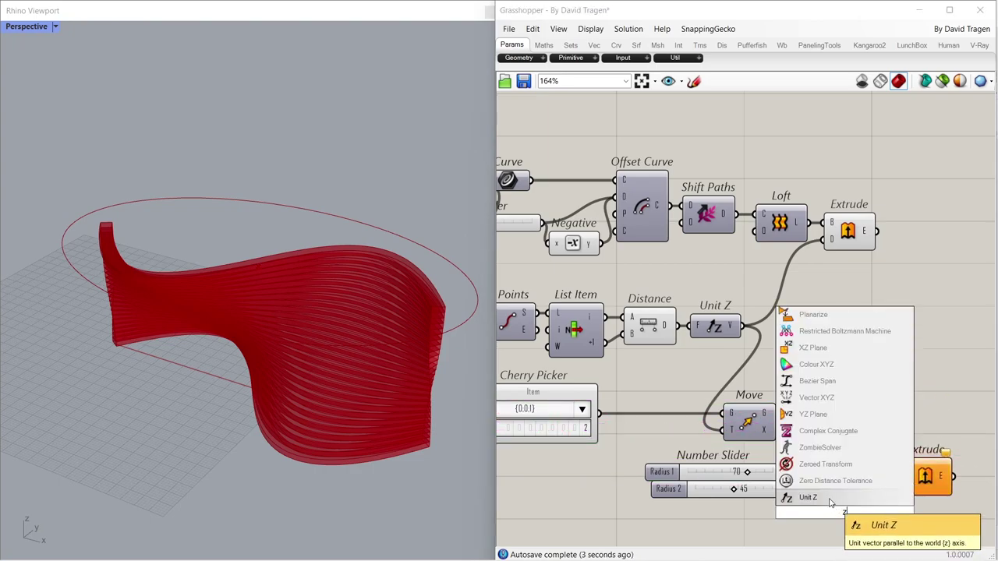
pyautogui.click(829, 500)
pyautogui.moveTo(902, 486); pyautogui.dragTo(902, 485)
pyautogui.moveTo(853, 508); pyautogui.dragTo(859, 513)
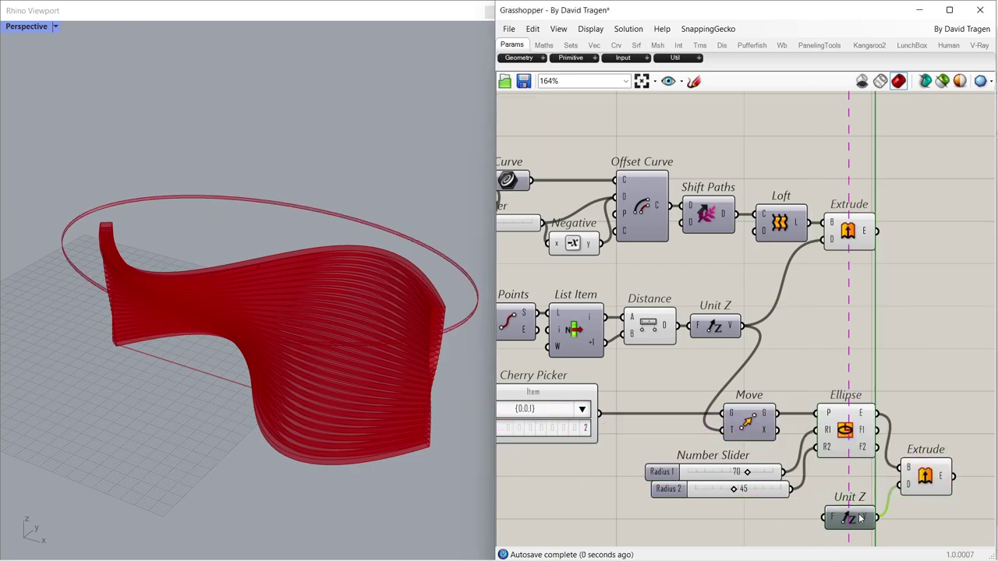
# - Add a two-decimal number slider to the new Unit Z's factor input and set the tabletop thickness to 1.00
pyautogui.doubleClick(762, 522)
pyautogui.write('1.05')
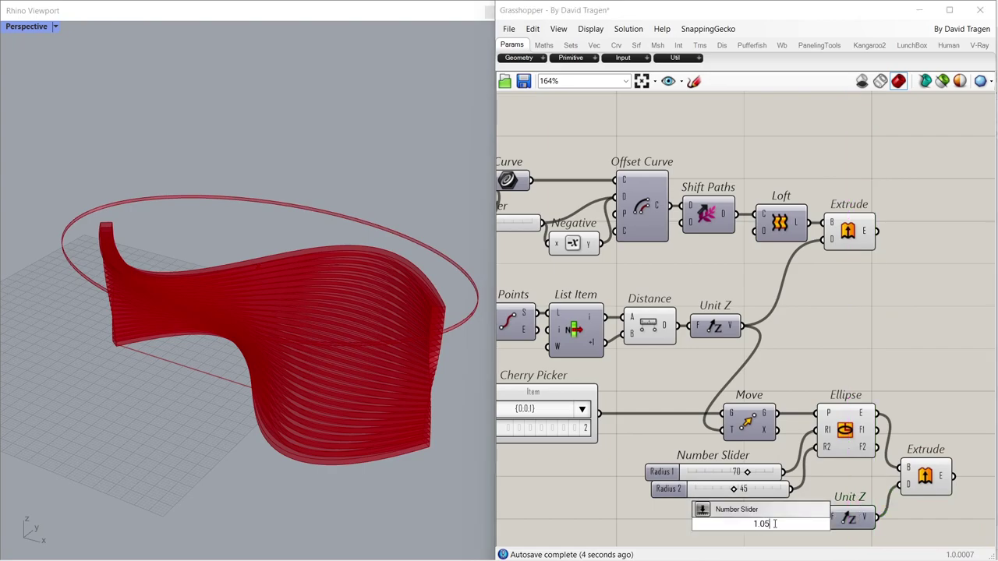
pyautogui.press('Return')
pyautogui.moveTo(774, 524); pyautogui.dragTo(831, 521)
pyautogui.moveTo(715, 524)
pyautogui.mouseDown()
pyautogui.moveTo(749, 523)
pyautogui.moveTo(721, 523)
pyautogui.mouseUp()
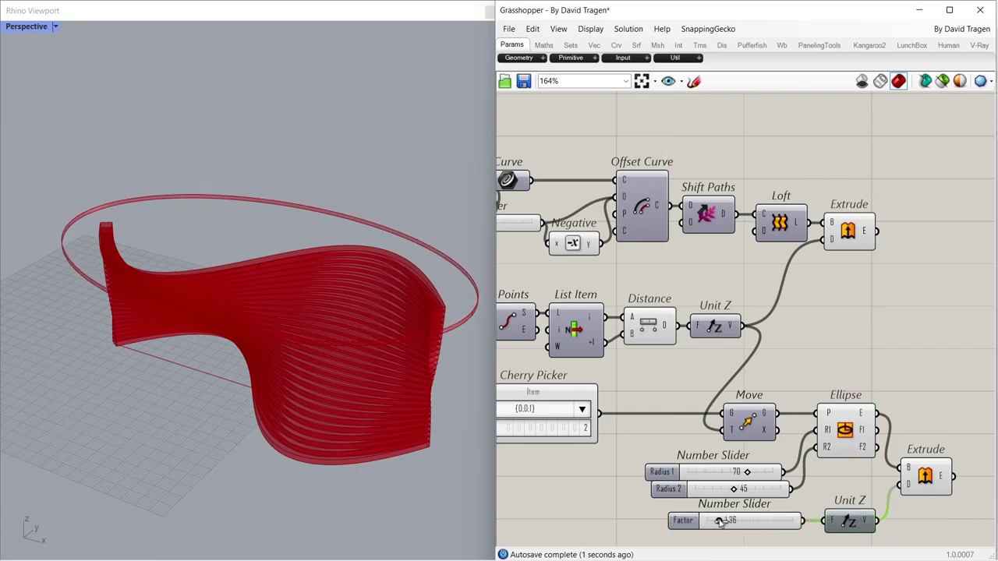
pyautogui.doubleClick(738, 524)
pyautogui.write('1')
pyautogui.press('Return')
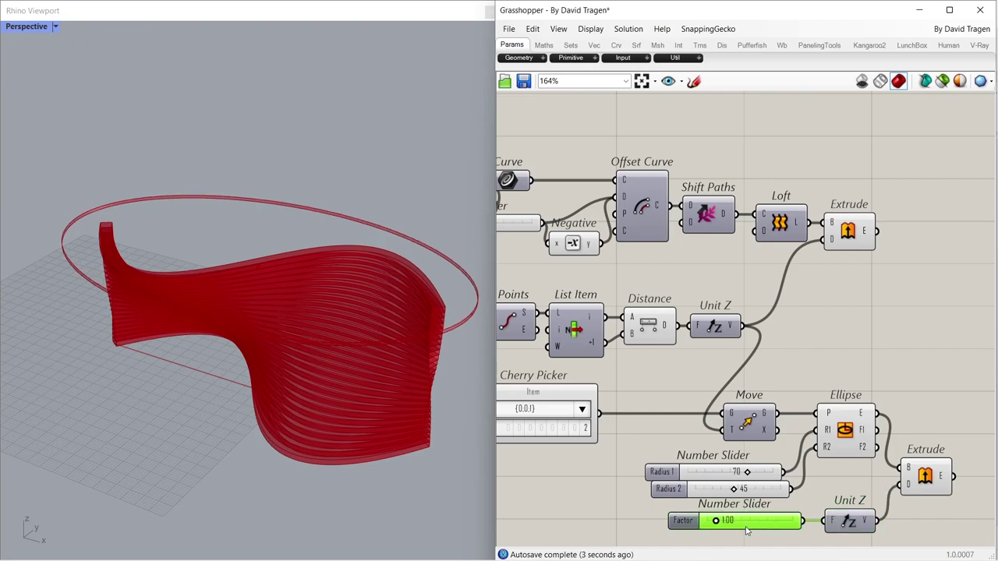
# - Close the extruded tabletop with a Cap Holes component and hide the previews of the Ellipse and its Extrude
pyautogui.click(839, 496)
pyautogui.click(847, 430)
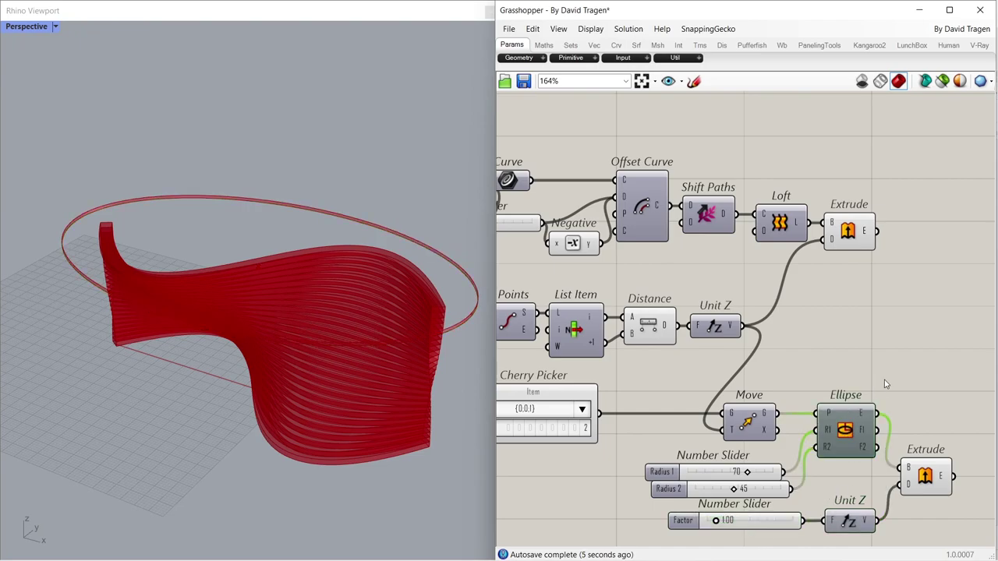
pyautogui.moveTo(901, 391); pyautogui.dragTo(795, 377, button='right')
pyautogui.doubleClick(905, 433)
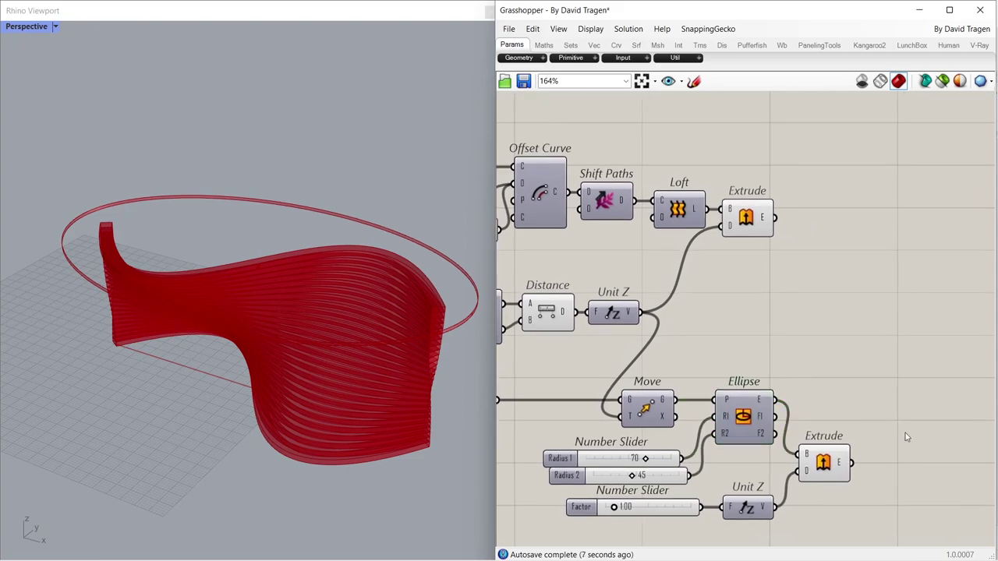
pyautogui.write('cap')
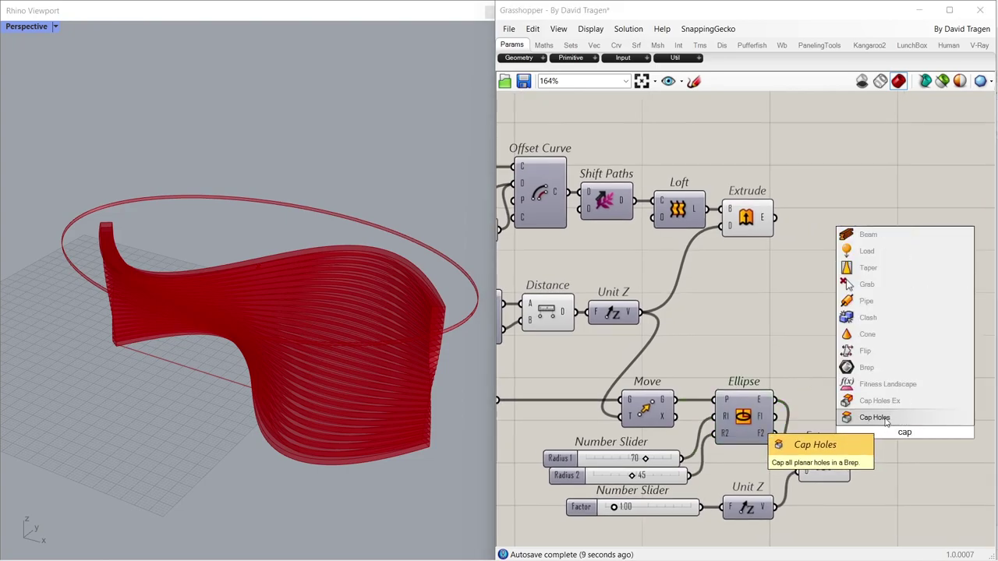
pyautogui.press('Return')
pyautogui.moveTo(881, 435); pyautogui.dragTo(881, 433)
pyautogui.moveTo(885, 438); pyautogui.dragTo(873, 468)
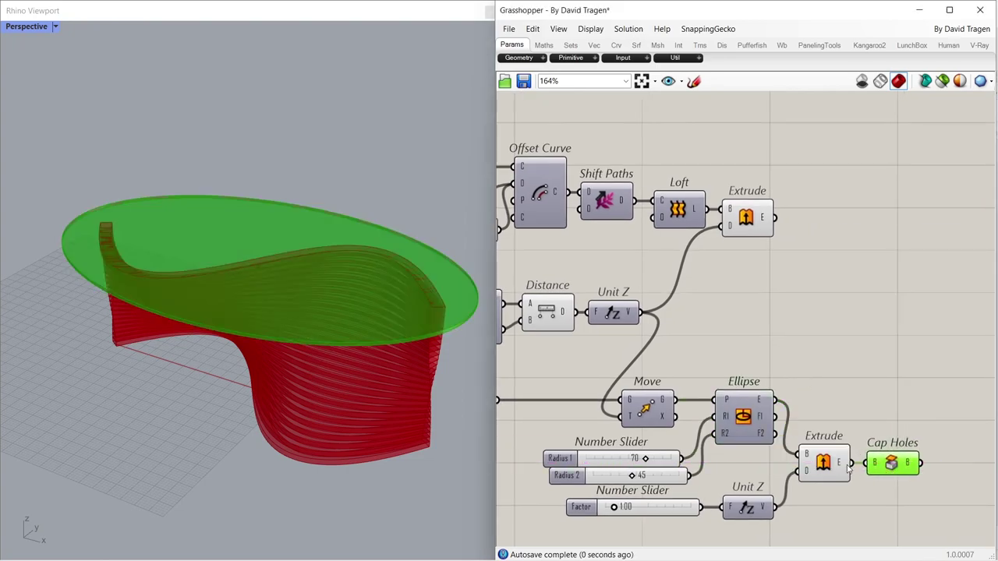
pyautogui.click(832, 463)
pyautogui.hotkey('ctrl', 'q')
pyautogui.click(860, 406)
# - Try 47 on the Steps slider and other values on the slider feeding Unit Y, restoring the original design
pyautogui.moveTo(436, 355); pyautogui.dragTo(384, 331, button='right')
pyautogui.moveTo(429, 358); pyautogui.dragTo(460, 370, button='right')
pyautogui.moveTo(585, 380); pyautogui.dragTo(856, 371, button='right')
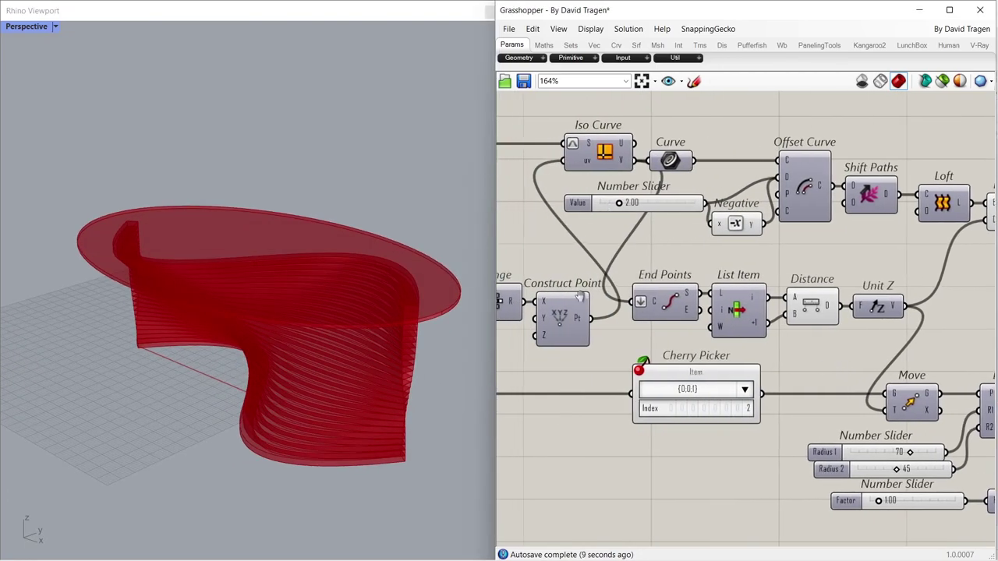
pyautogui.moveTo(581, 300); pyautogui.dragTo(806, 327, button='right')
pyautogui.moveTo(611, 318); pyautogui.dragTo(665, 343, button='right')
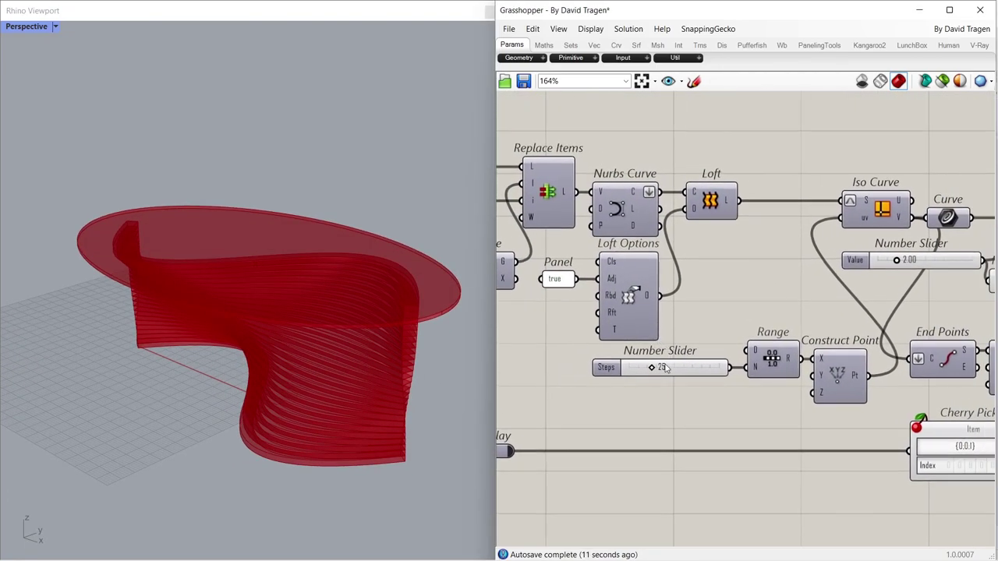
pyautogui.moveTo(655, 368); pyautogui.dragTo(671, 368)
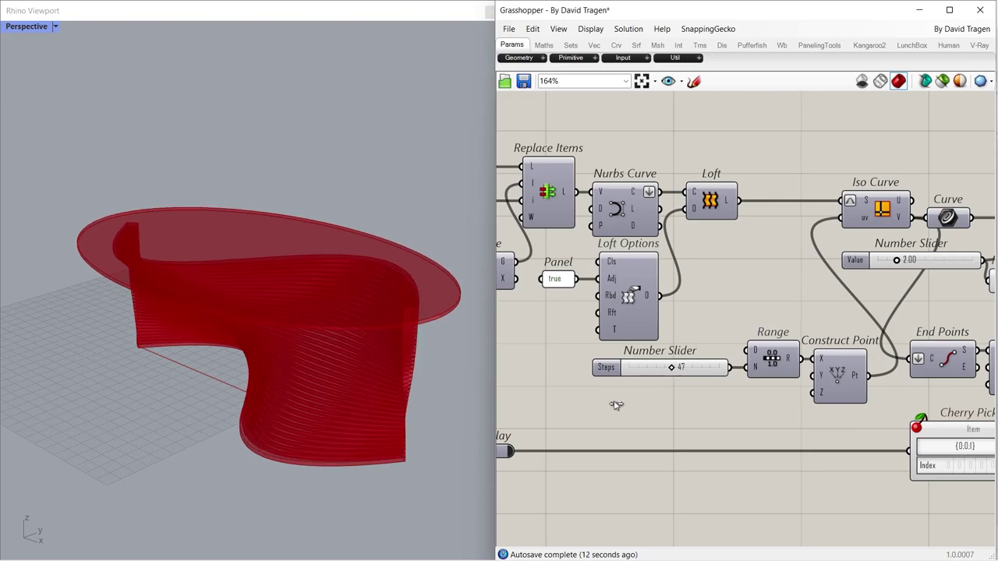
pyautogui.moveTo(358, 345); pyautogui.dragTo(357, 340, button='right')
pyautogui.click(599, 396)
pyautogui.hotkey('ctrl', 'z')
pyautogui.moveTo(586, 363); pyautogui.dragTo(989, 409, button='right')
pyautogui.moveTo(649, 372); pyautogui.dragTo(681, 377)
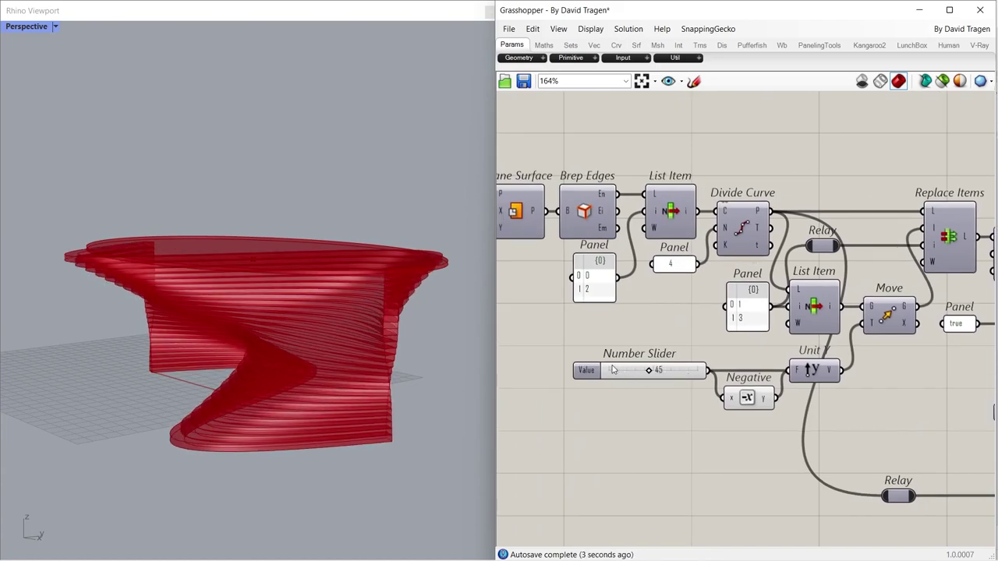
# - Bake the output of the table base's Extrude as a group and hide that component's preview
pyautogui.scroll(-4, 676, 408)
pyautogui.scroll(3, 680, 329)
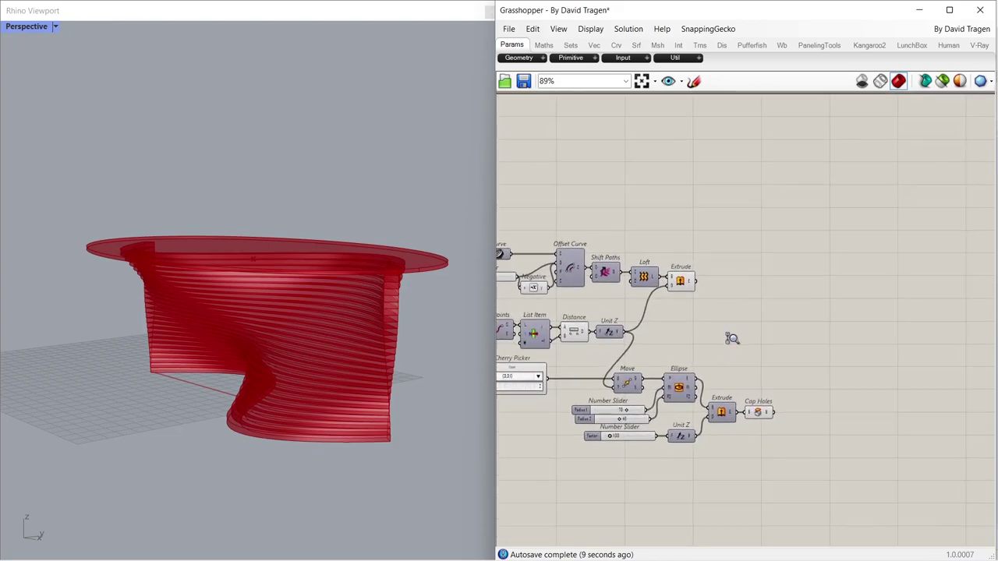
pyautogui.click(661, 262)
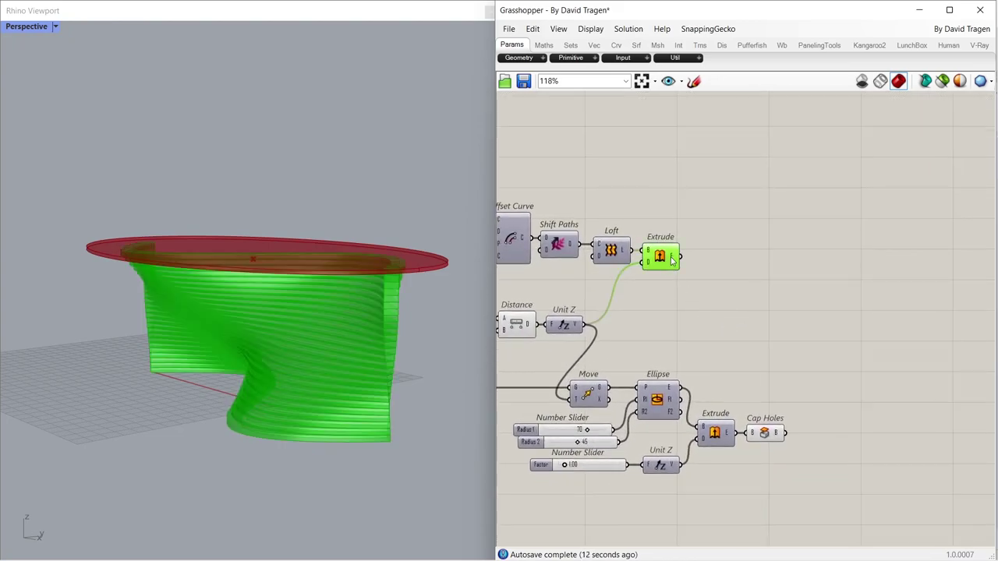
pyautogui.rightClick(673, 260)
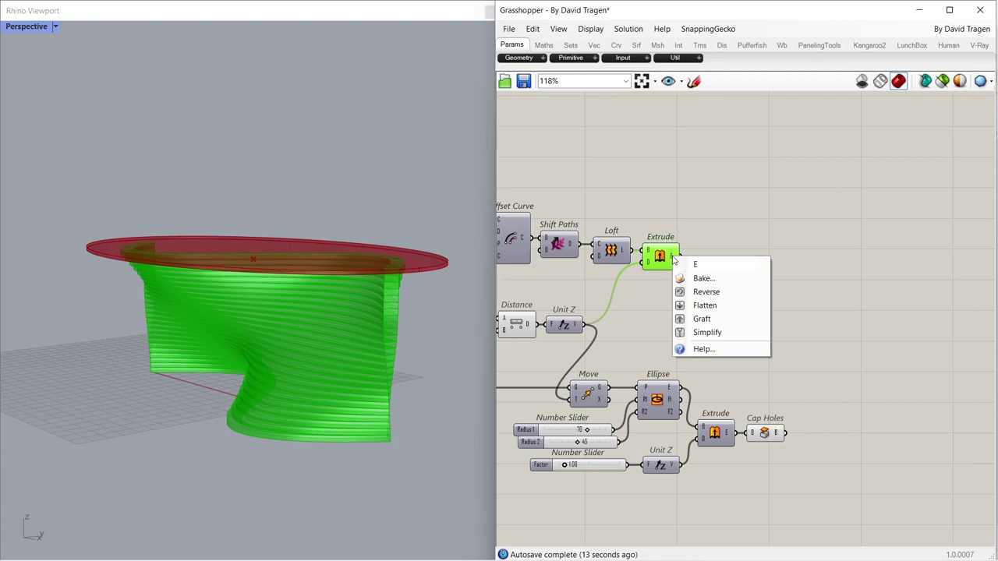
pyautogui.click(686, 279)
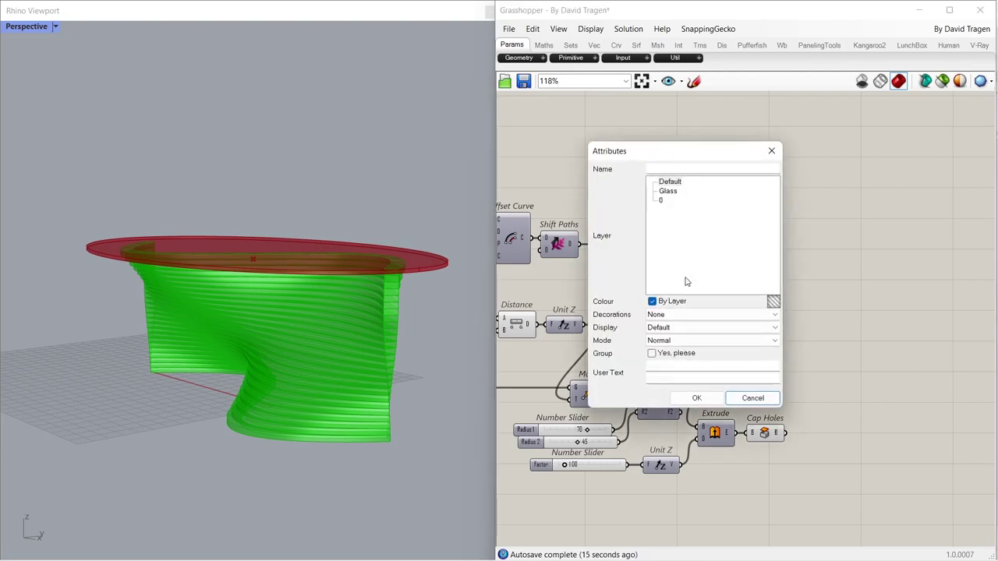
pyautogui.click(651, 353)
pyautogui.click(702, 399)
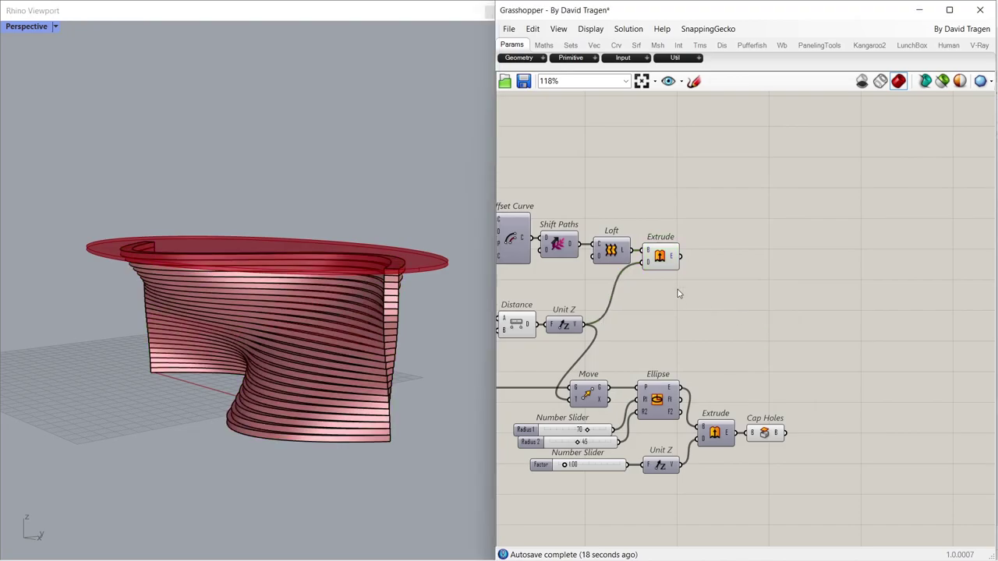
pyautogui.click(713, 315)
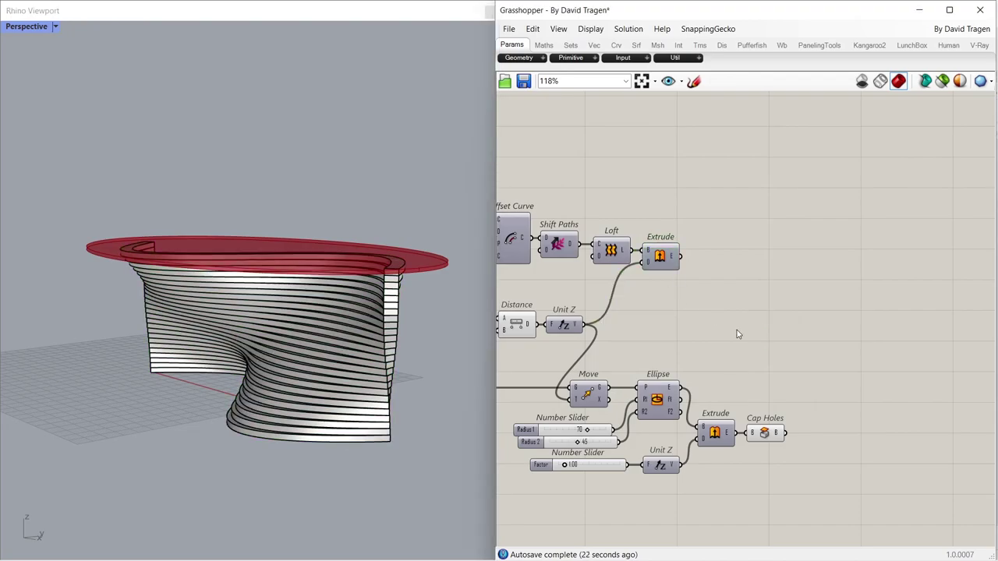
# - Bake the Cap Holes tabletop onto the Glass layer and hide its preview
pyautogui.click(772, 435)
pyautogui.rightClick(778, 437)
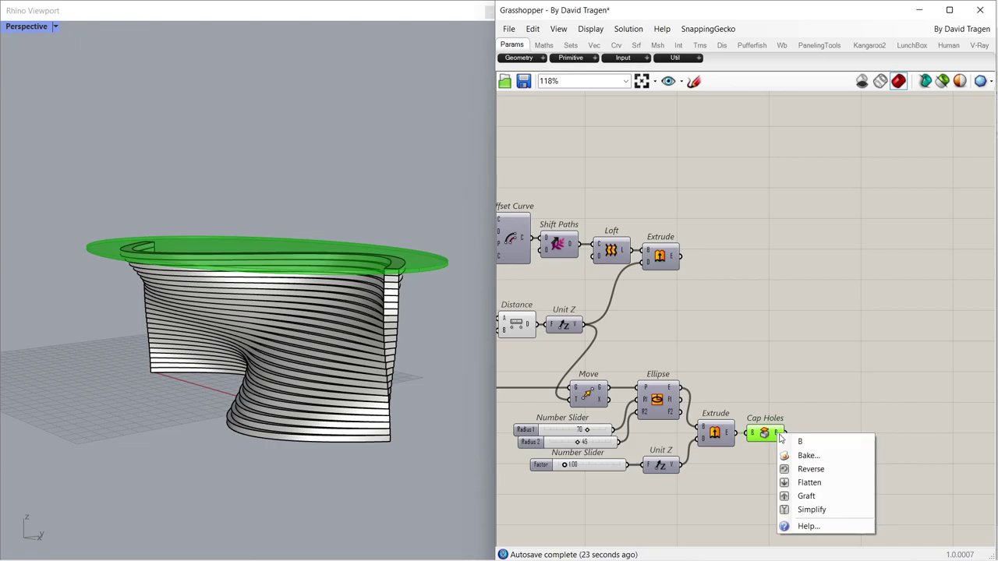
pyautogui.click(795, 454)
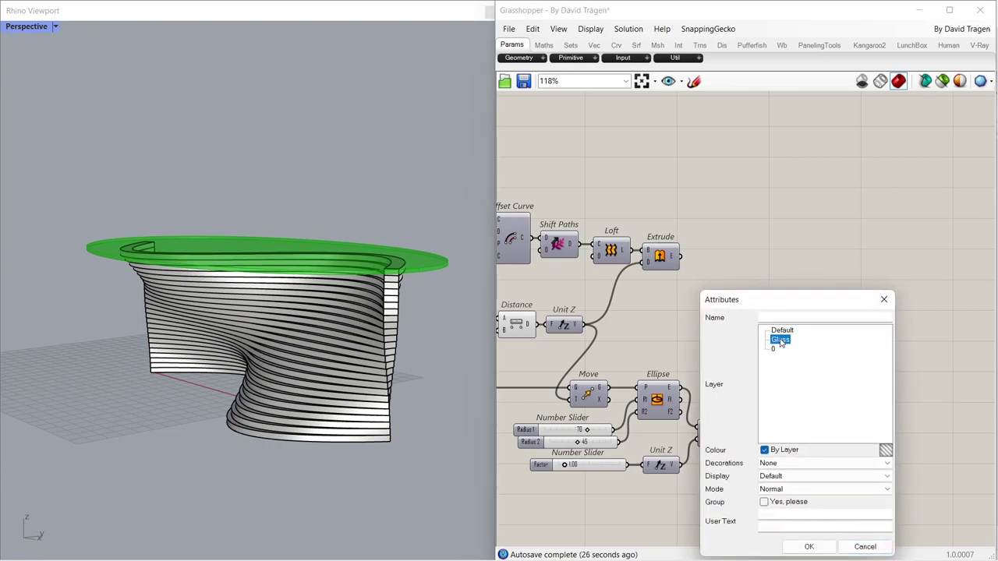
pyautogui.click(808, 546)
pyautogui.click(822, 359)
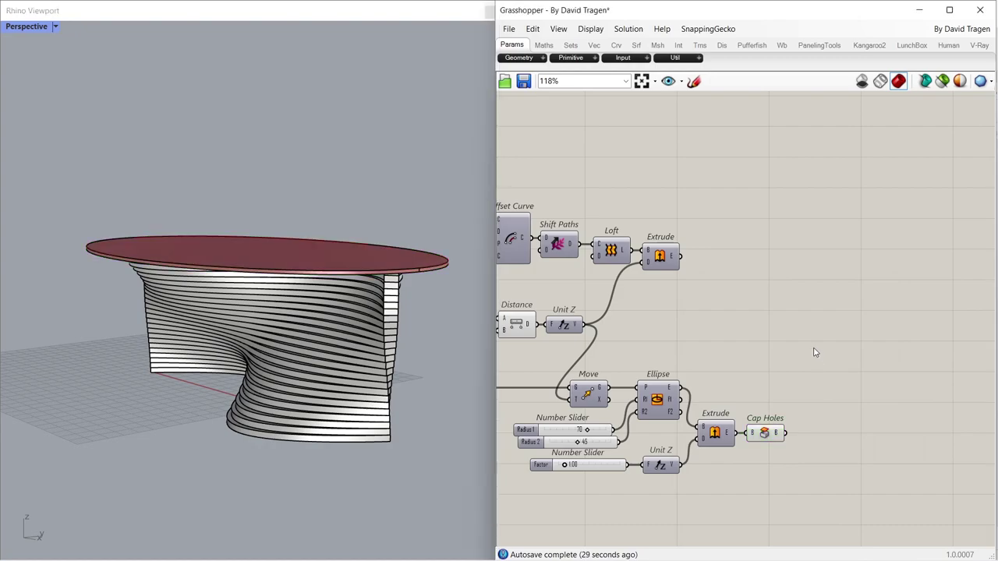
pyautogui.click(782, 433)
pyautogui.click(798, 393)
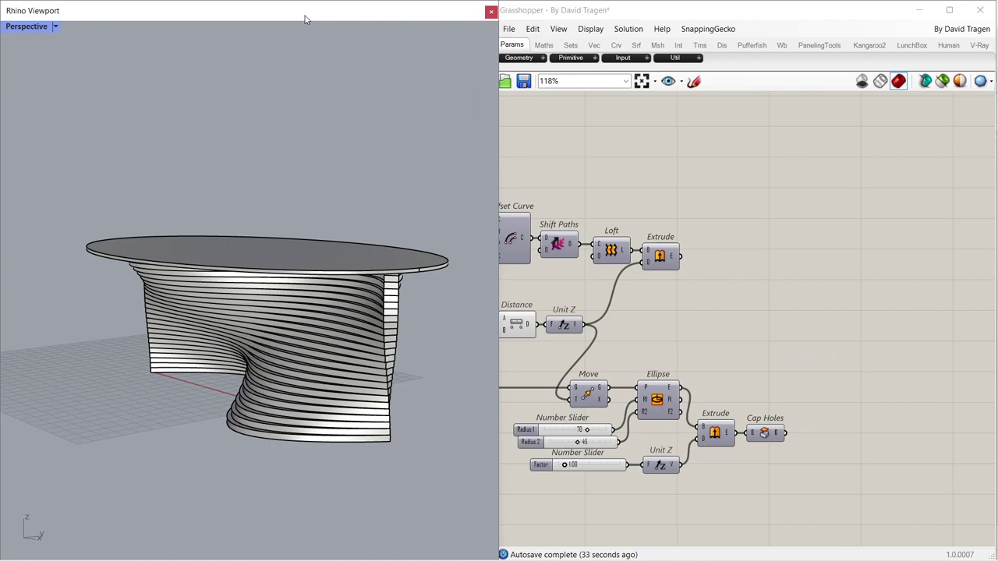
# - Maximize the floating Rhino viewport, switch it to Arctic display mode, and inspect the finished table from several angles
pyautogui.moveTo(305, 18); pyautogui.dragTo(307, 138)
pyautogui.doubleClick(305, 138)
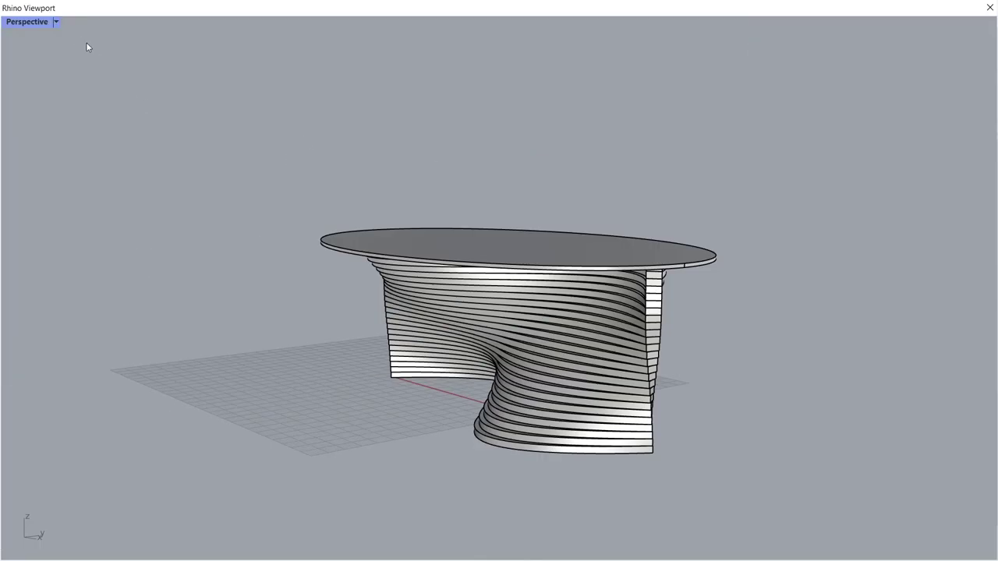
pyautogui.click(60, 24)
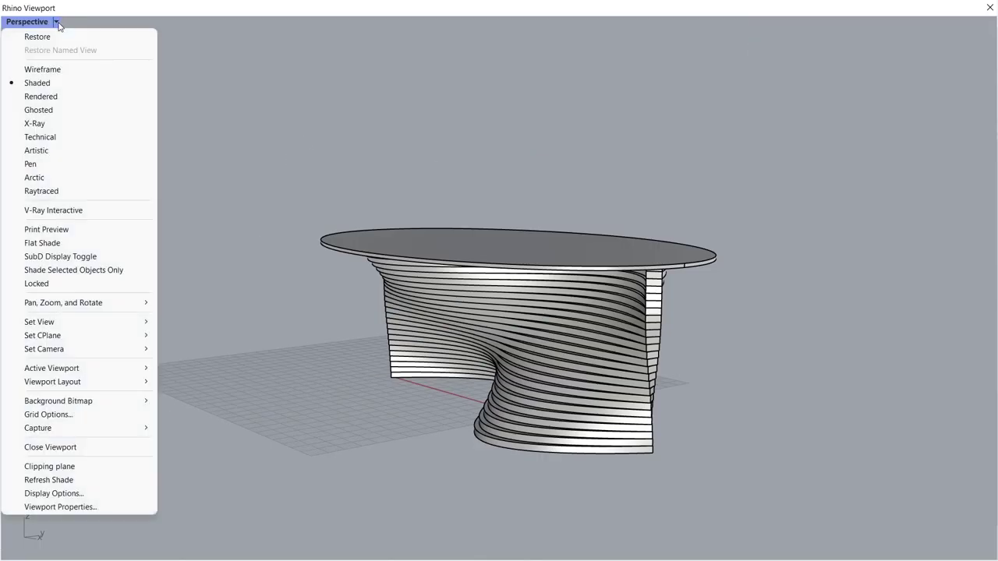
pyautogui.click(65, 177)
pyautogui.moveTo(390, 196)
pyautogui.mouseDown(button='right')
pyautogui.moveTo(408, 249)
pyautogui.moveTo(584, 166)
pyautogui.moveTo(672, 167)
pyautogui.moveTo(740, 200)
pyautogui.moveTo(630, 240)
pyautogui.moveTo(445, 258)
pyautogui.moveTo(432, 234)
pyautogui.moveTo(349, 214)
pyautogui.moveTo(260, 232)
pyautogui.moveTo(243, 247)
pyautogui.moveTo(220, 186)
pyautogui.moveTo(232, 229)
pyautogui.moveTo(408, 236)
pyautogui.moveTo(436, 218)
pyautogui.moveTo(403, 207)
pyautogui.mouseUp(button='right')
pyautogui.scroll(10, 622, 409)
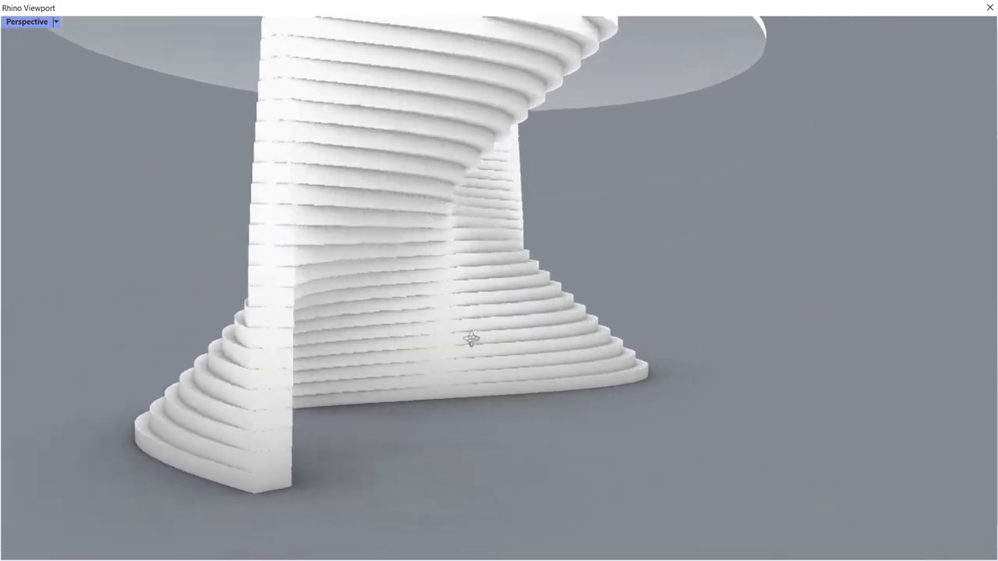
pyautogui.moveTo(471, 339); pyautogui.dragTo(521, 296, button='right')
pyautogui.scroll(-7, 522, 296)
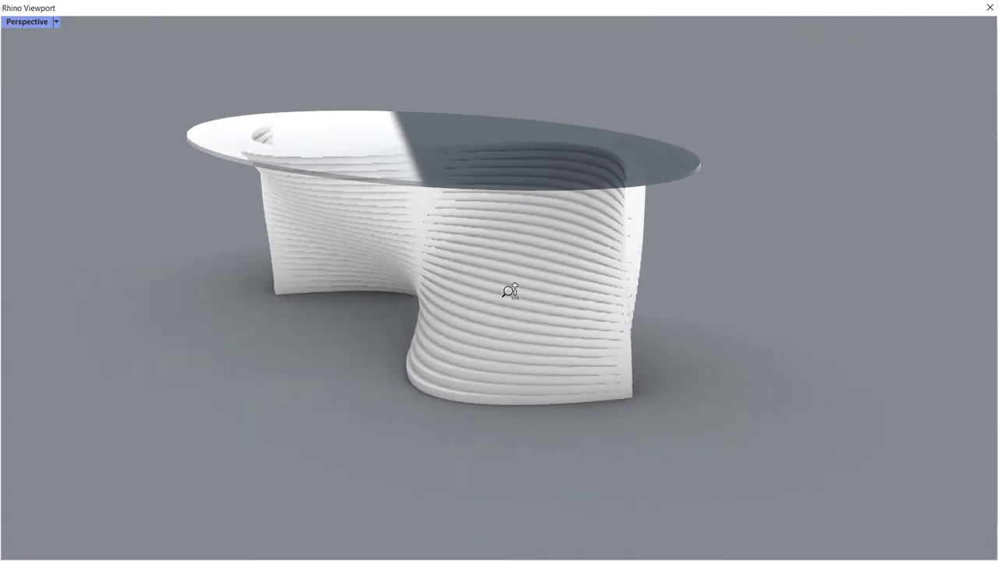
pyautogui.moveTo(478, 249); pyautogui.dragTo(495, 289, button='right')
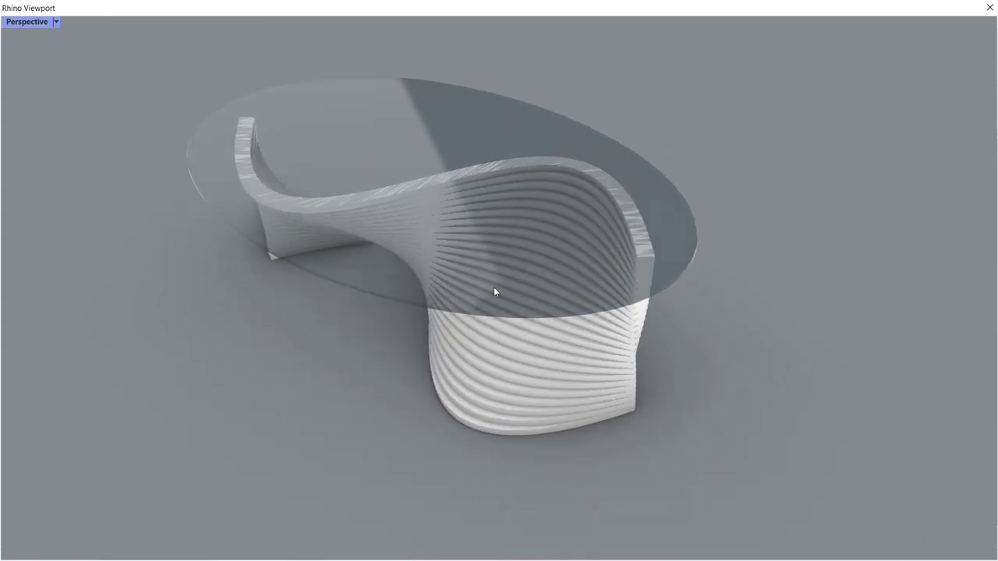